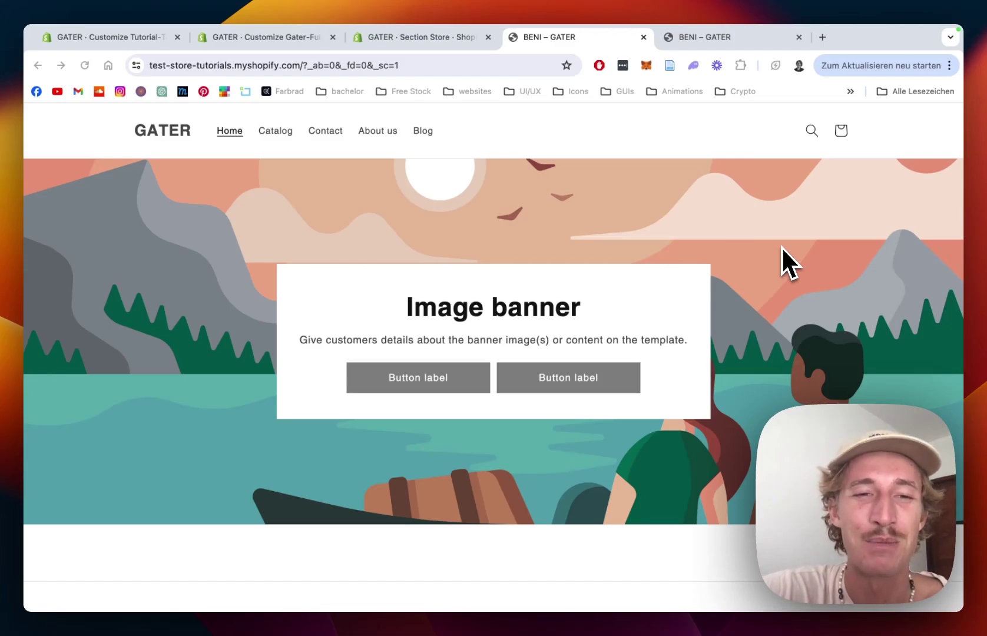
- Examine the default Image banner home page and compare it with the finished sneaker store's home page
scroll(781, 246, "down", 2)
scroll(781, 247, "up", 2)
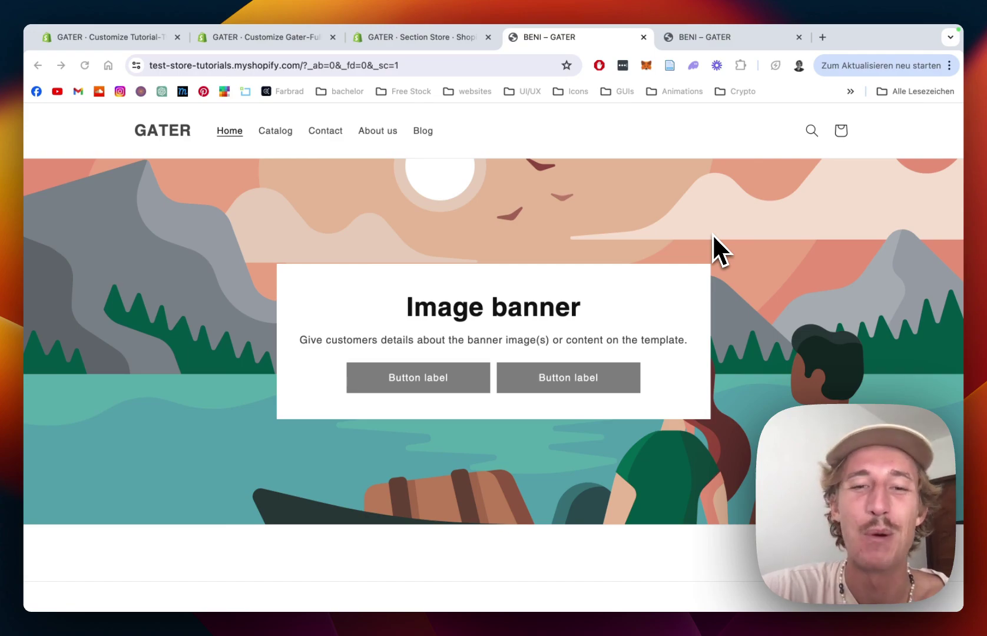
scroll(775, 237, "down", 2)
scroll(775, 237, "up", 2)
left_click(697, 39)
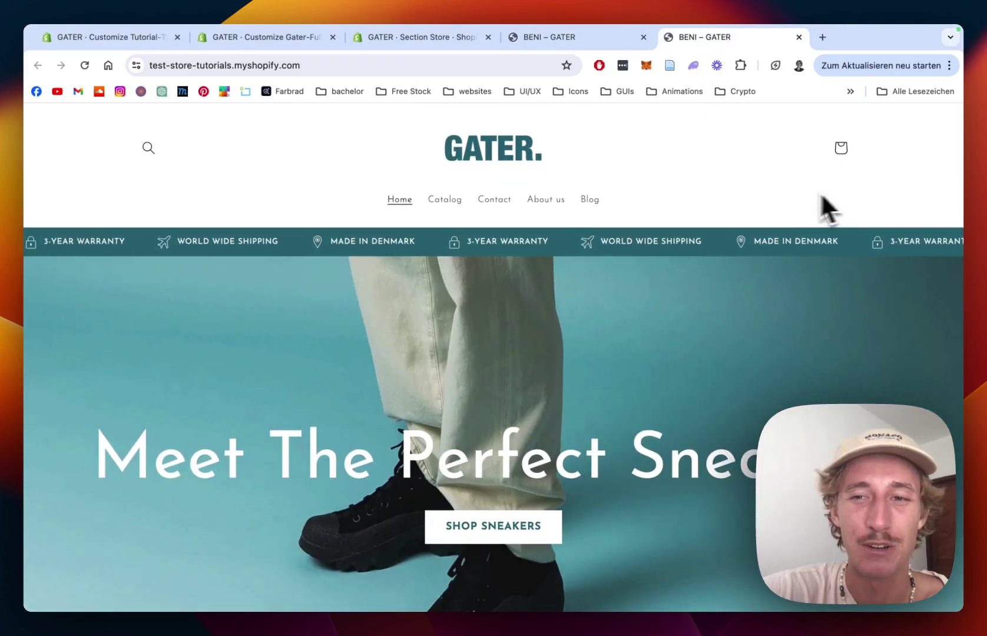
scroll(850, 396, "down", 6)
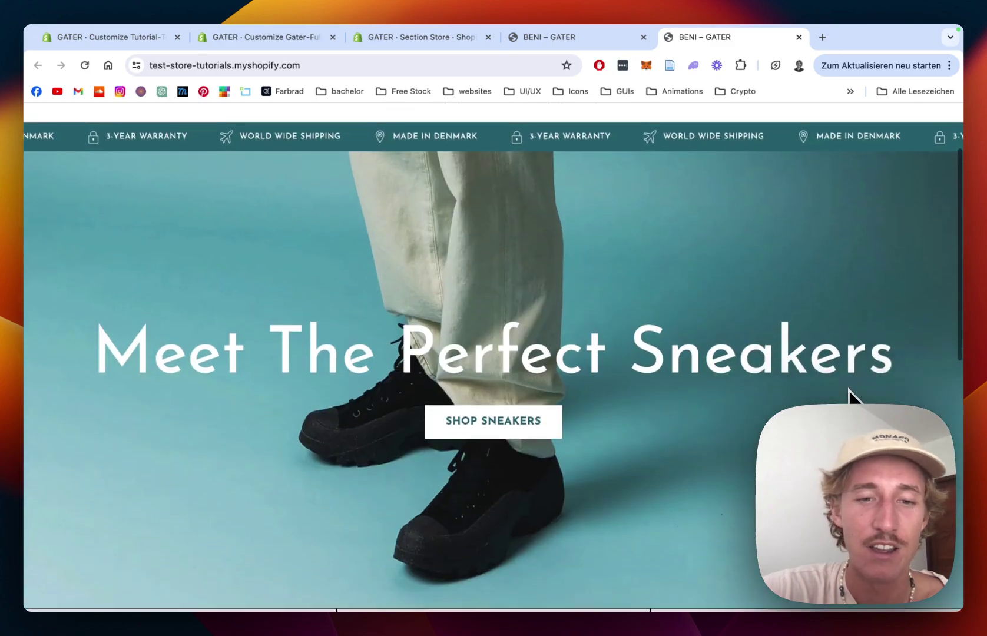
scroll(849, 390, "down", 5)
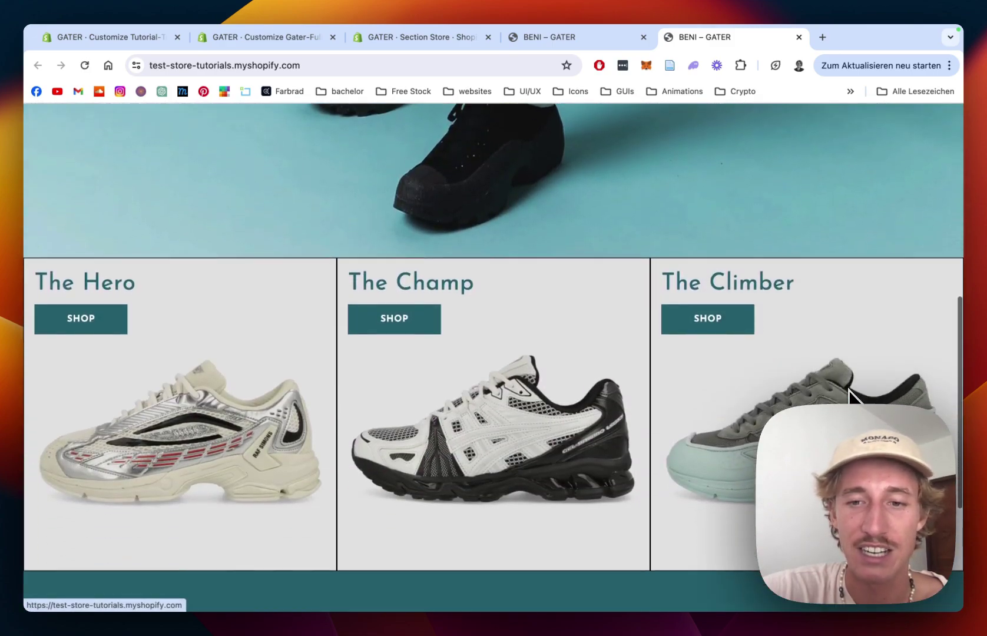
scroll(850, 390, "up", 2)
scroll(849, 391, "up", 10)
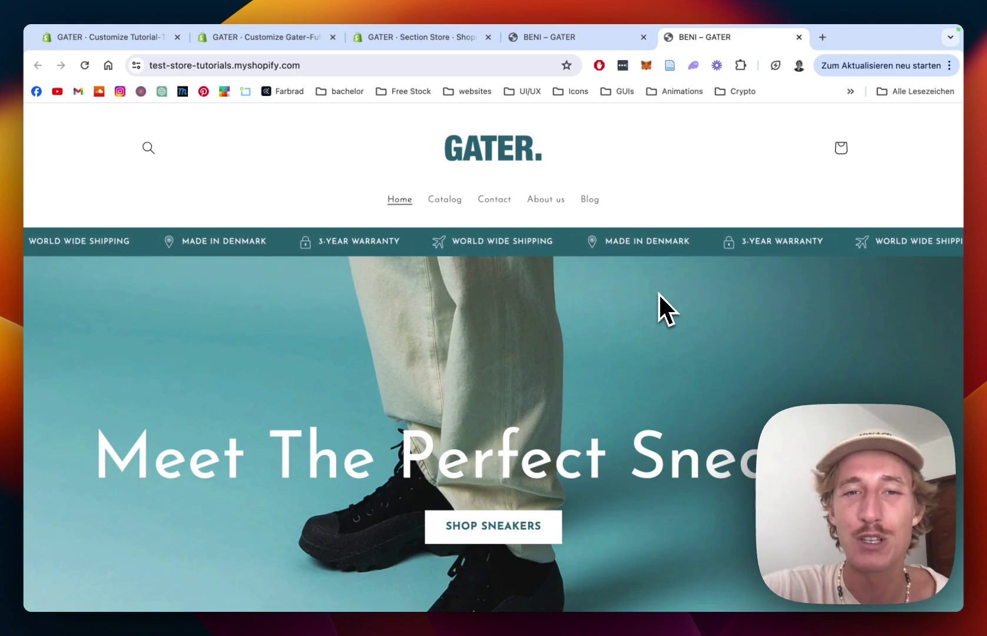
- Switch to the Shopify admin and open the Tutorial-Transform-Store theme from the theme library for customizing
left_click(445, 42)
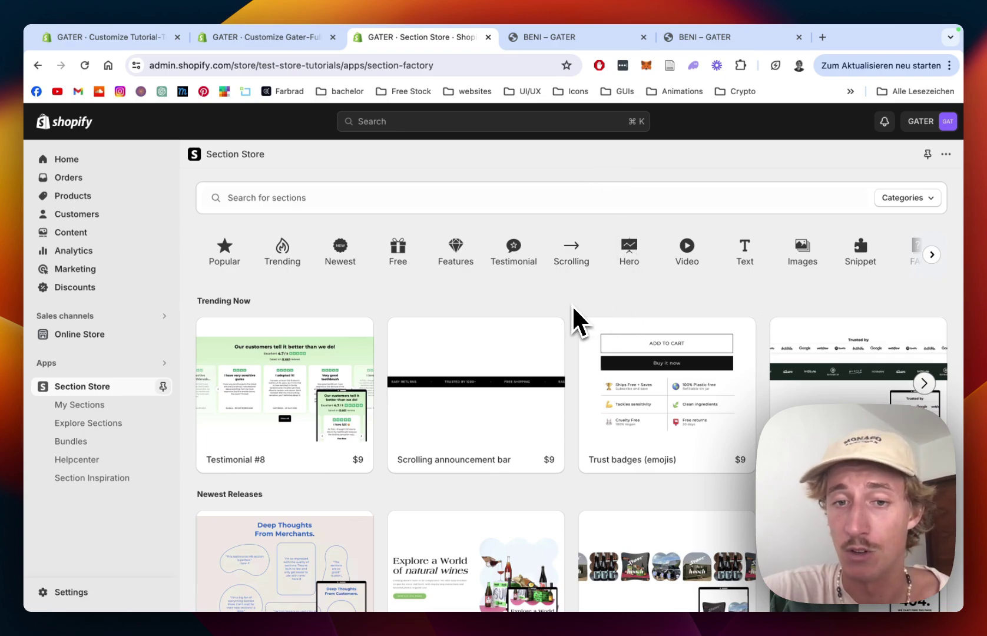
scroll(573, 306, "down", 1)
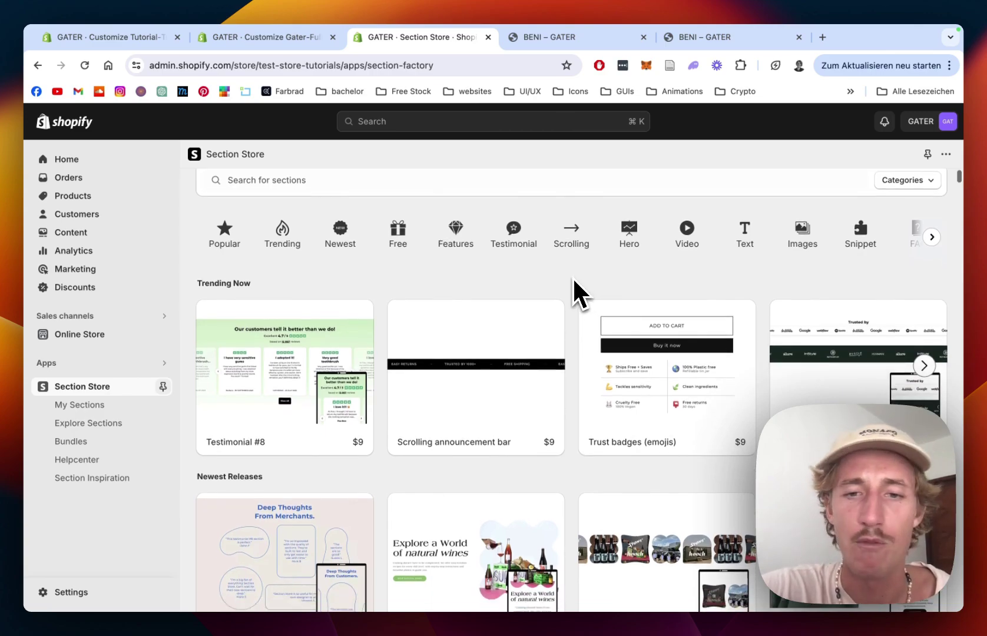
scroll(572, 276, "up", 1)
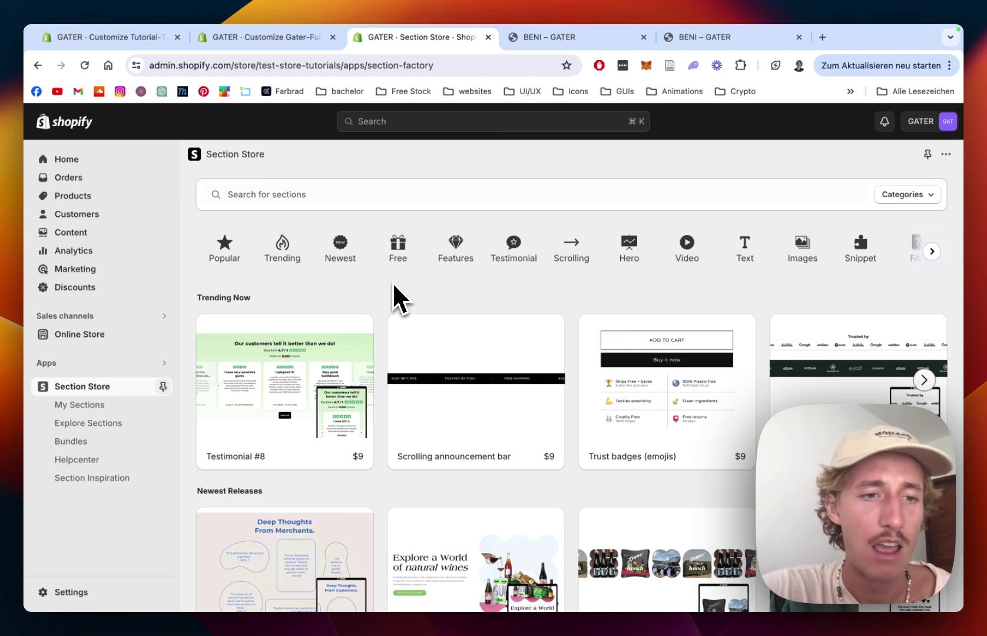
left_click(86, 335)
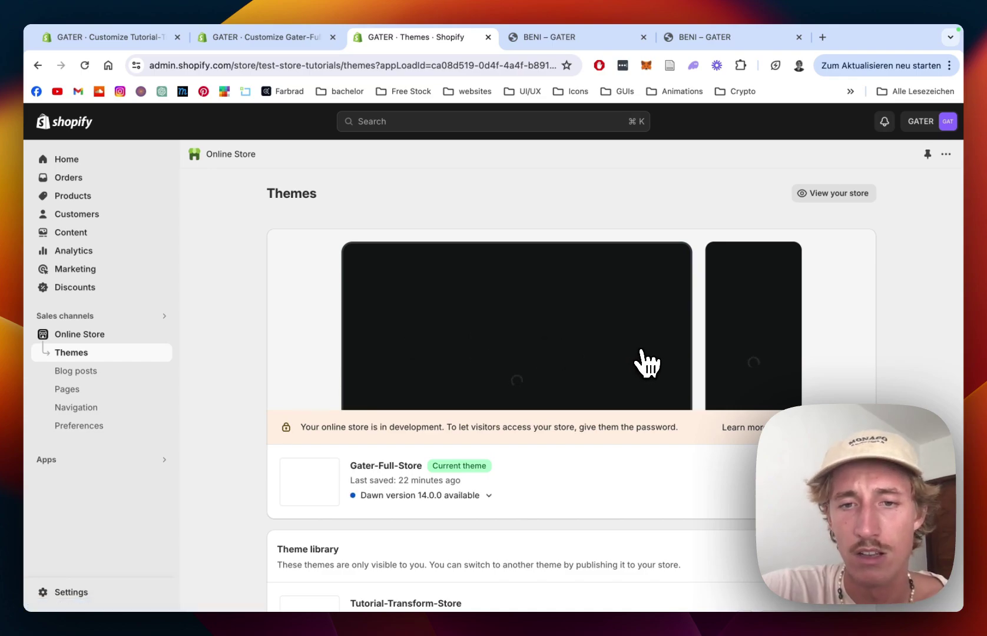
scroll(648, 364, "down", 1)
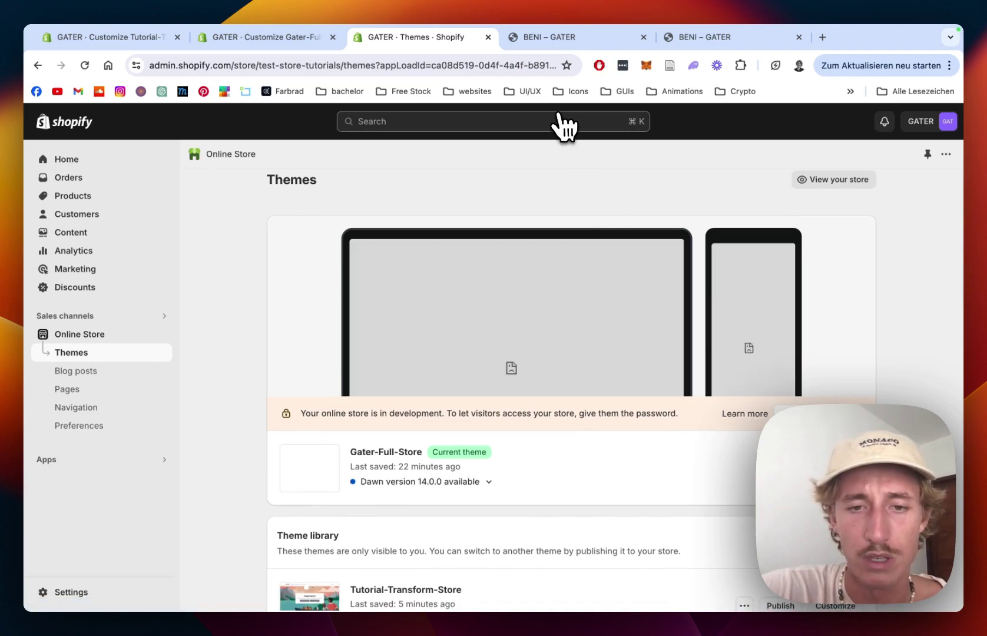
scroll(701, 488, "down", 2)
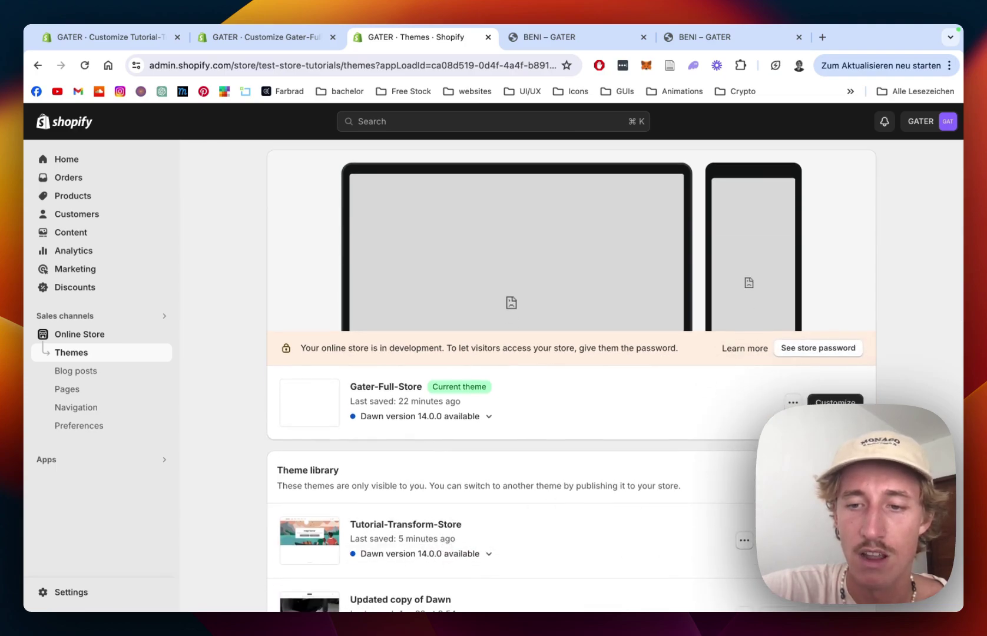
left_click(835, 402)
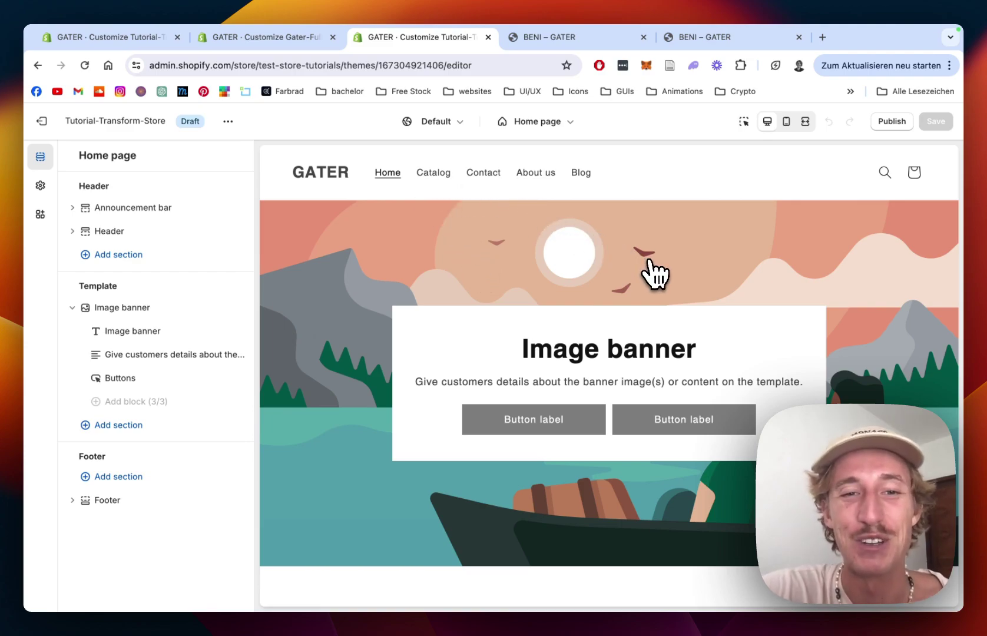
- Set the theme's logo to the logo-fictional image from the store library
left_click(42, 187)
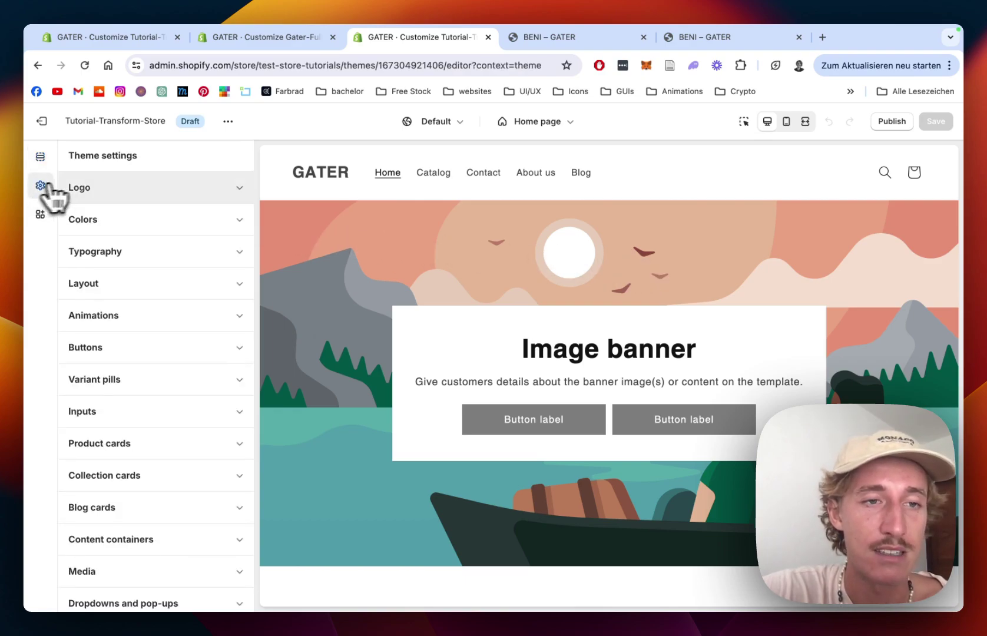
left_click(239, 188)
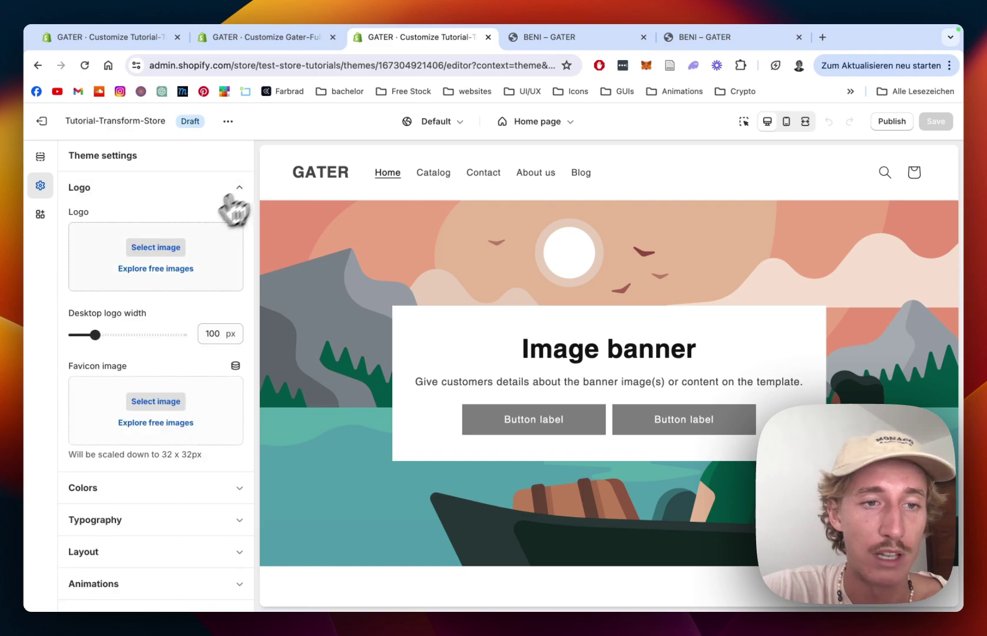
left_click(160, 249)
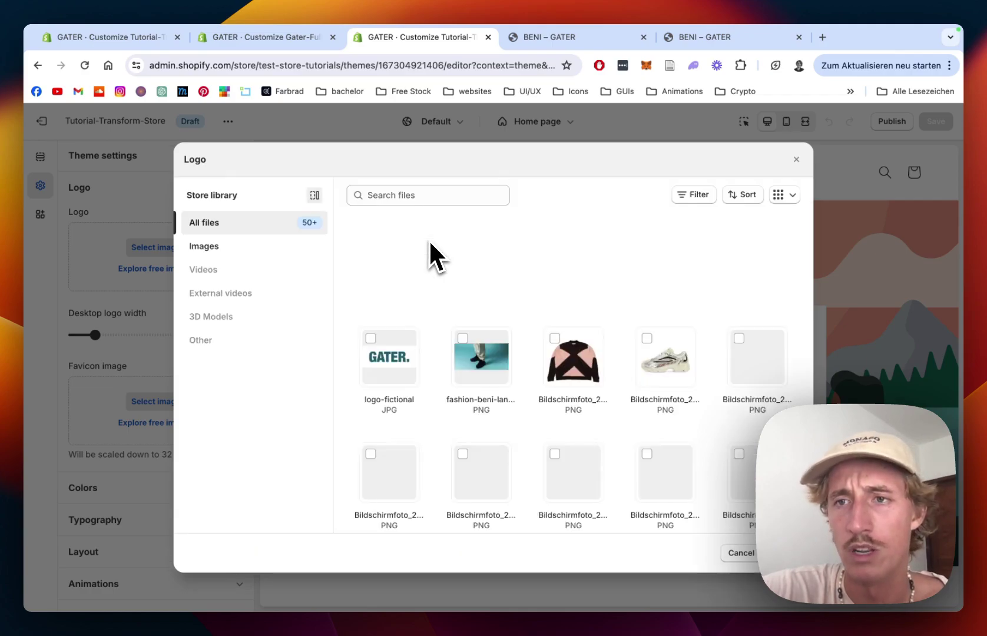
left_click(374, 343)
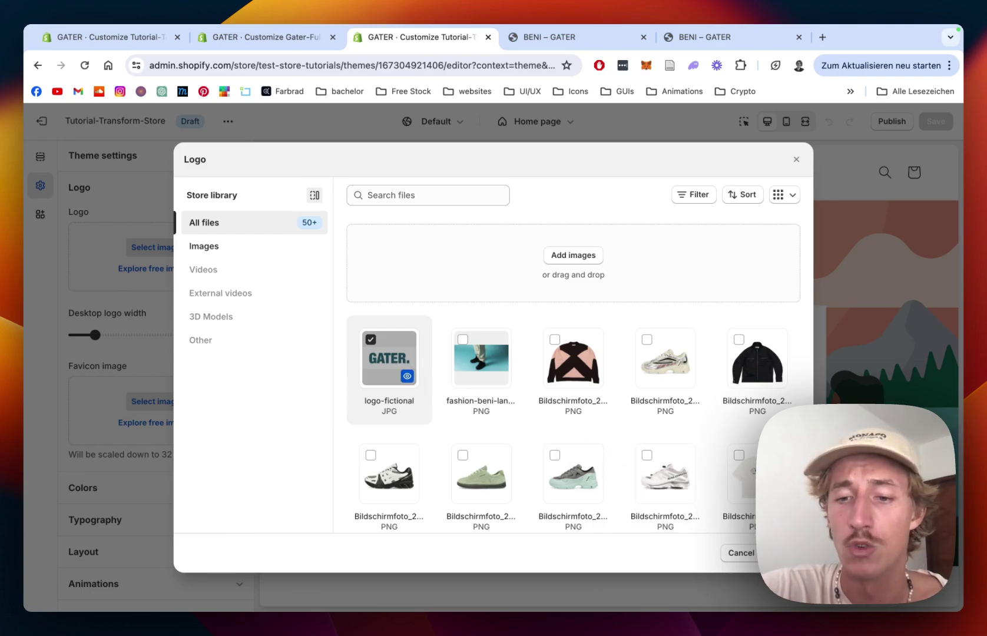
left_click(784, 553)
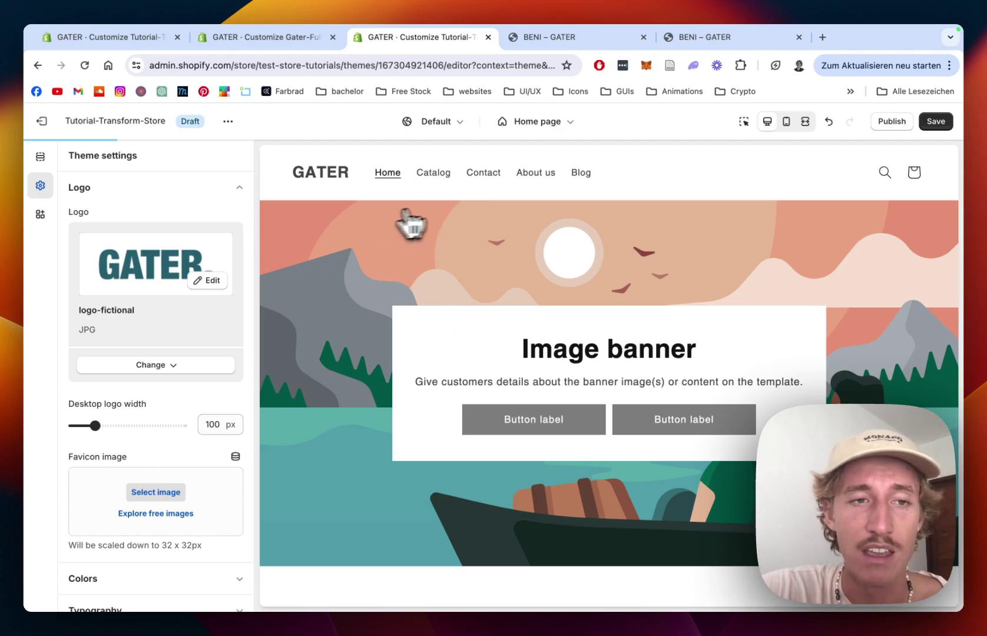
scroll(212, 240, "down", 5)
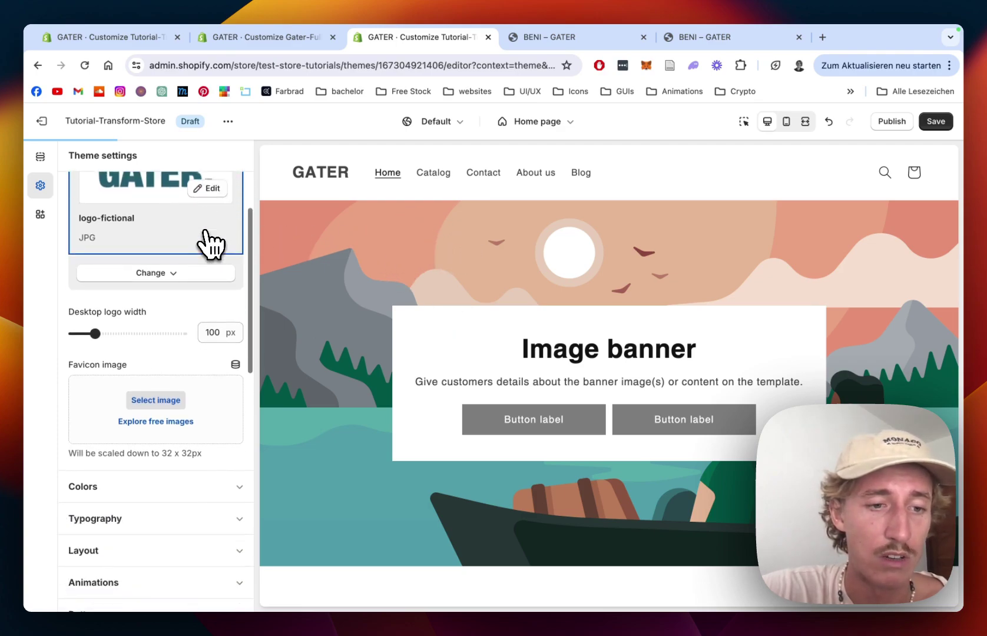
scroll(206, 242, "up", 5)
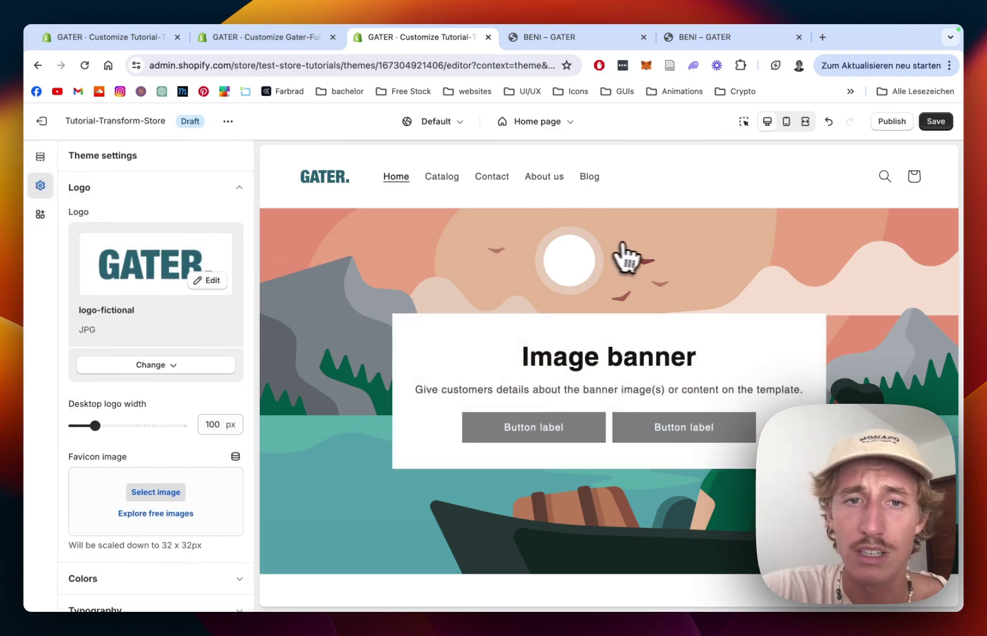
- Set the theme's body font to Josefin Sans Regular in the typography settings
scroll(175, 370, "down", 3)
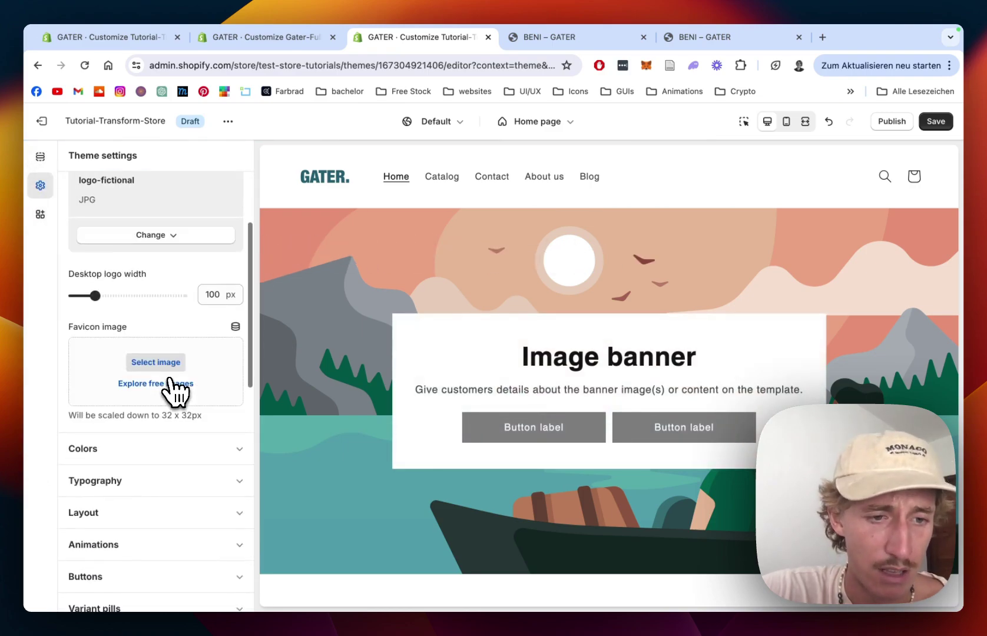
left_click(220, 482)
scroll(180, 292, "down", 1)
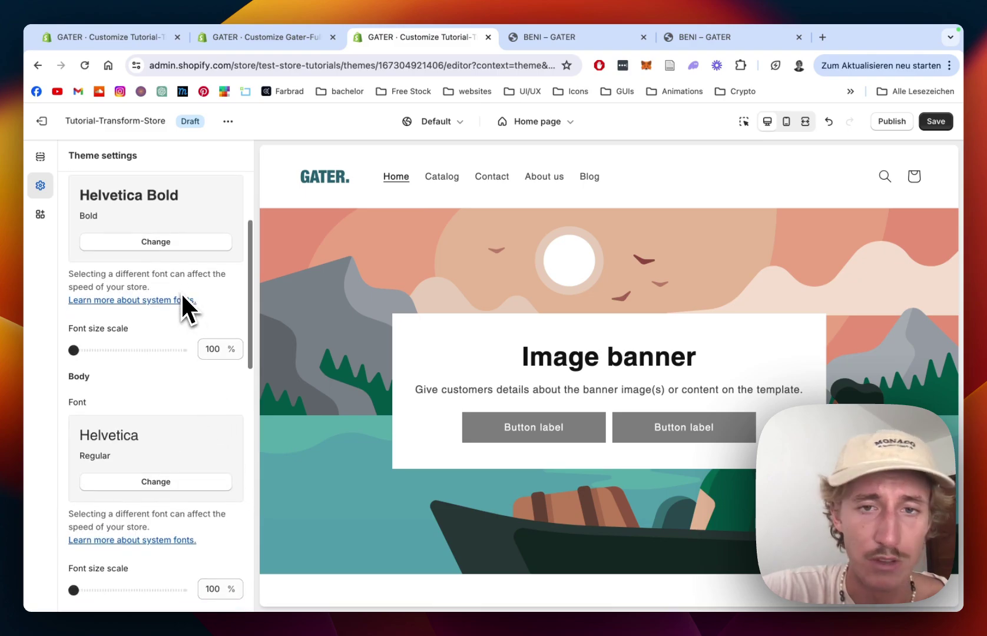
left_click(148, 242)
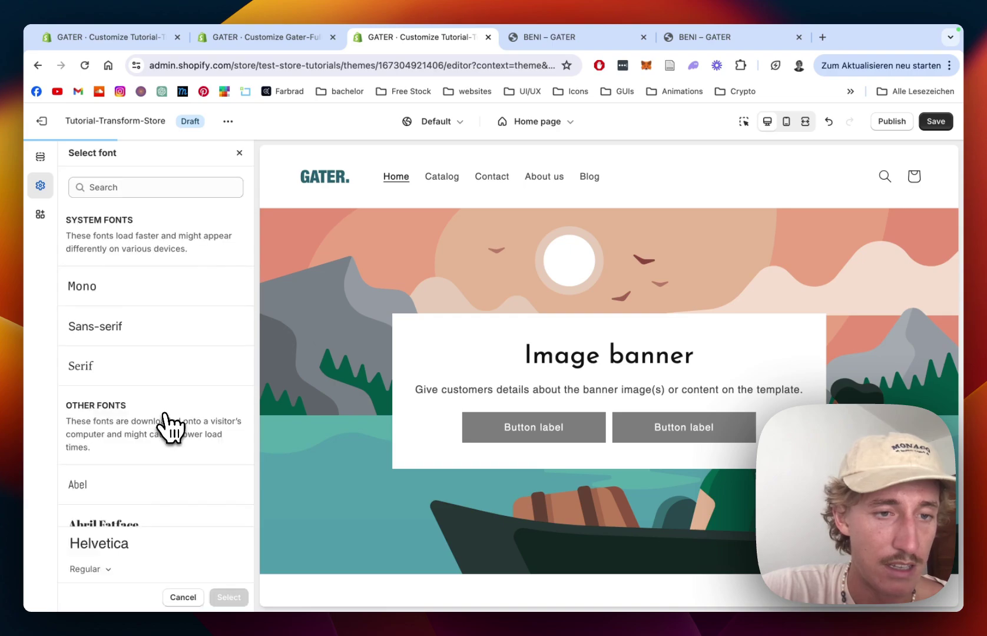
left_click(137, 189)
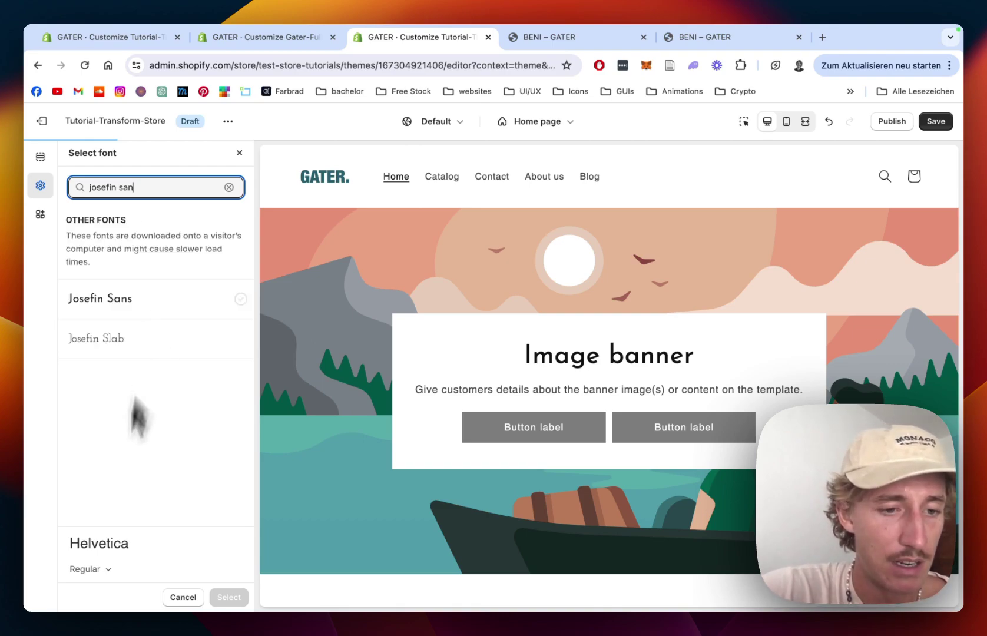
left_click(155, 301)
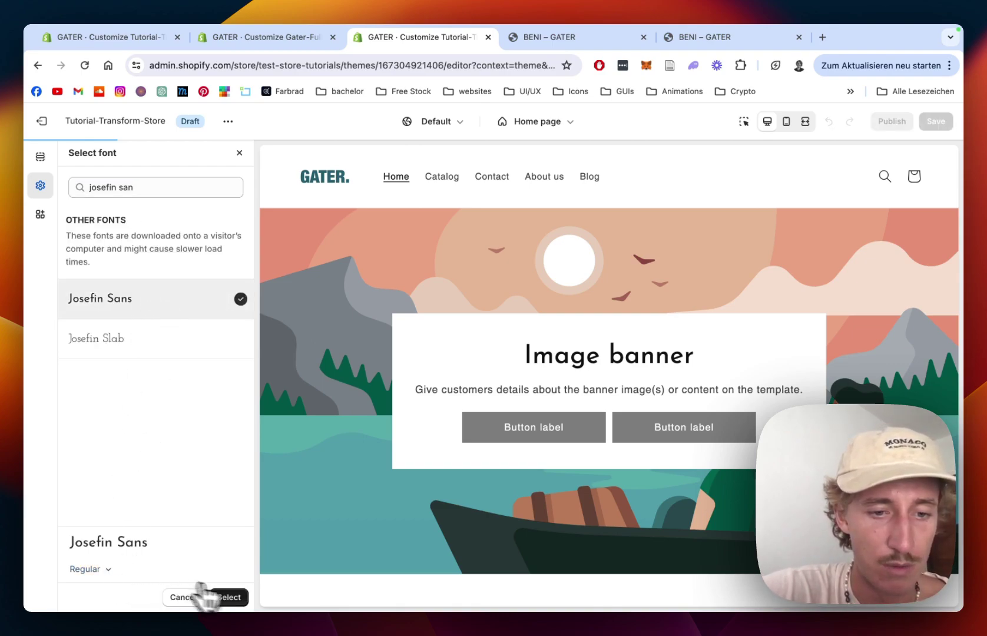
left_click(223, 597)
- Set the theme's headings font to Josefin Sans in the Bold style
scroll(162, 365, "up", 5)
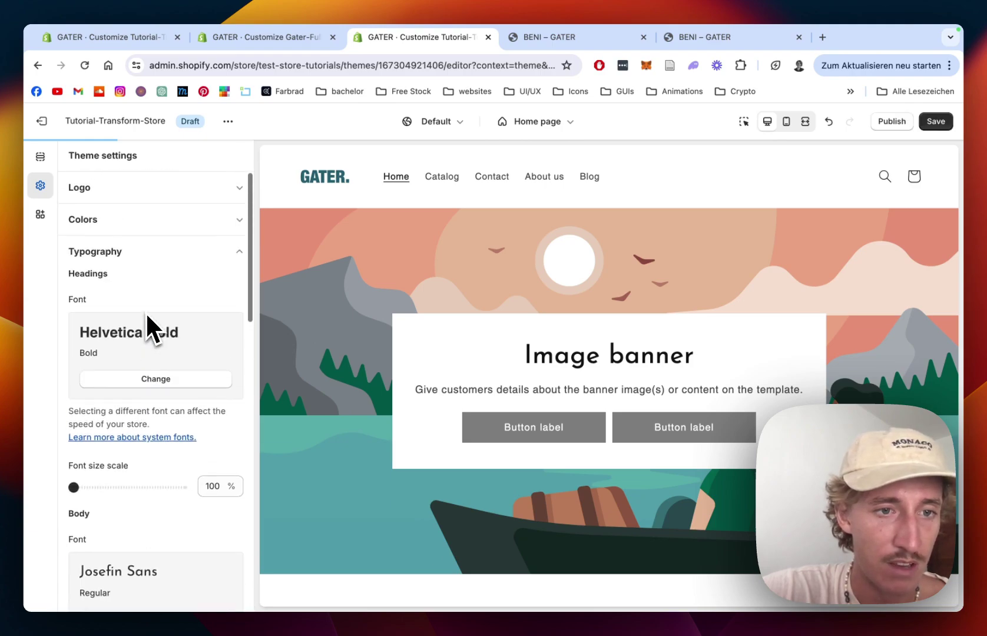
left_click(159, 377)
left_click(141, 187)
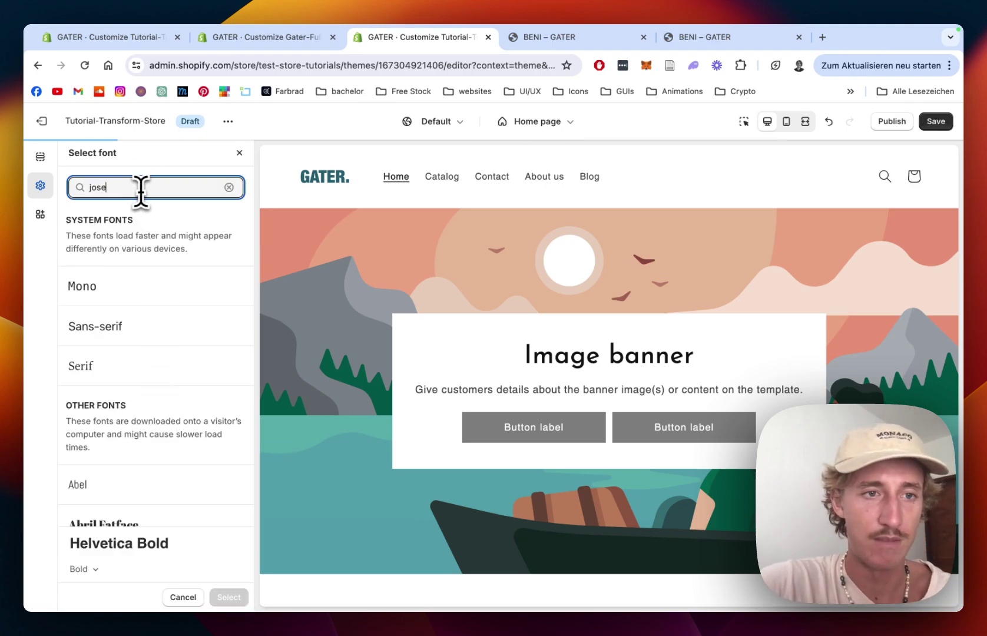
left_click(156, 301)
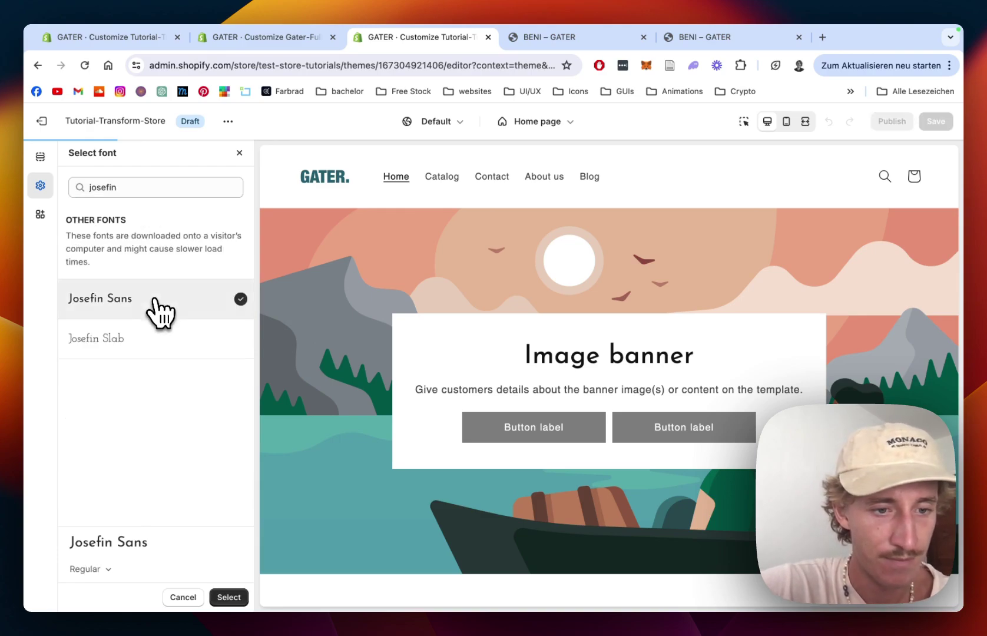
left_click(88, 568)
left_click(76, 523)
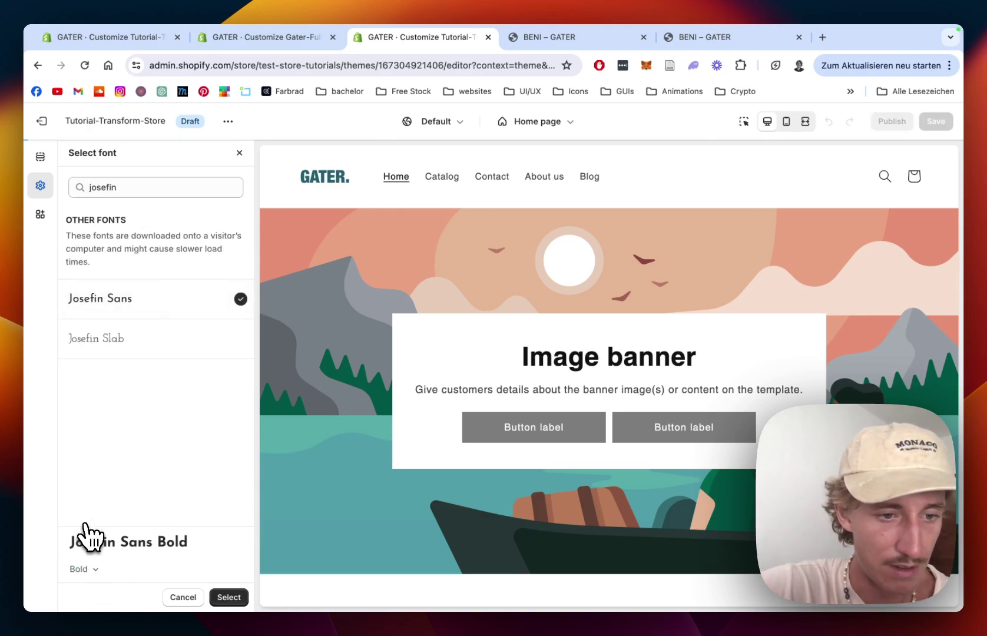
left_click(229, 597)
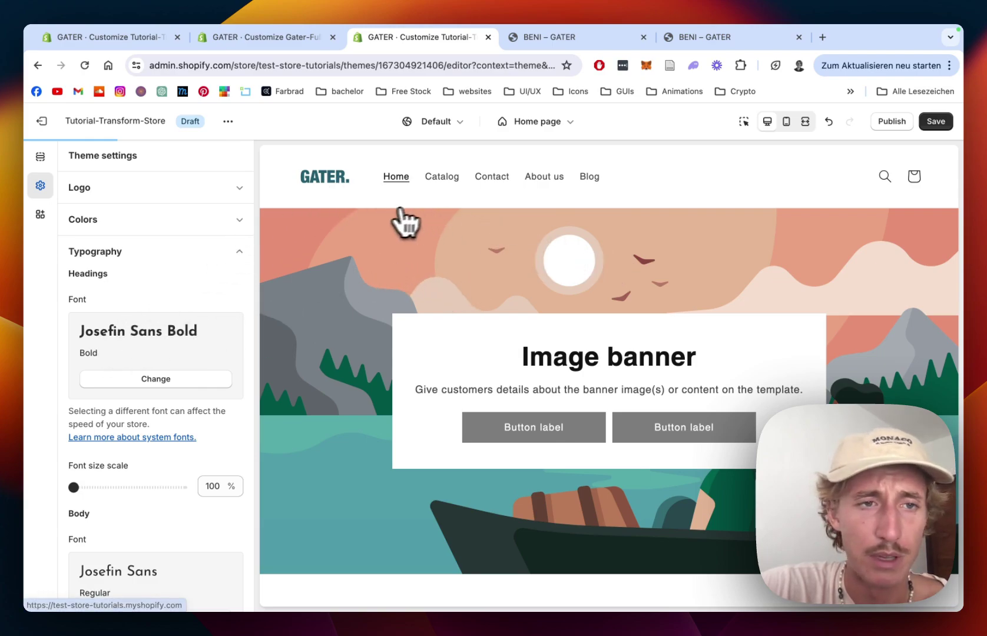
- Set the desktop logo width to 200 px and save the theme changes
left_click(97, 190)
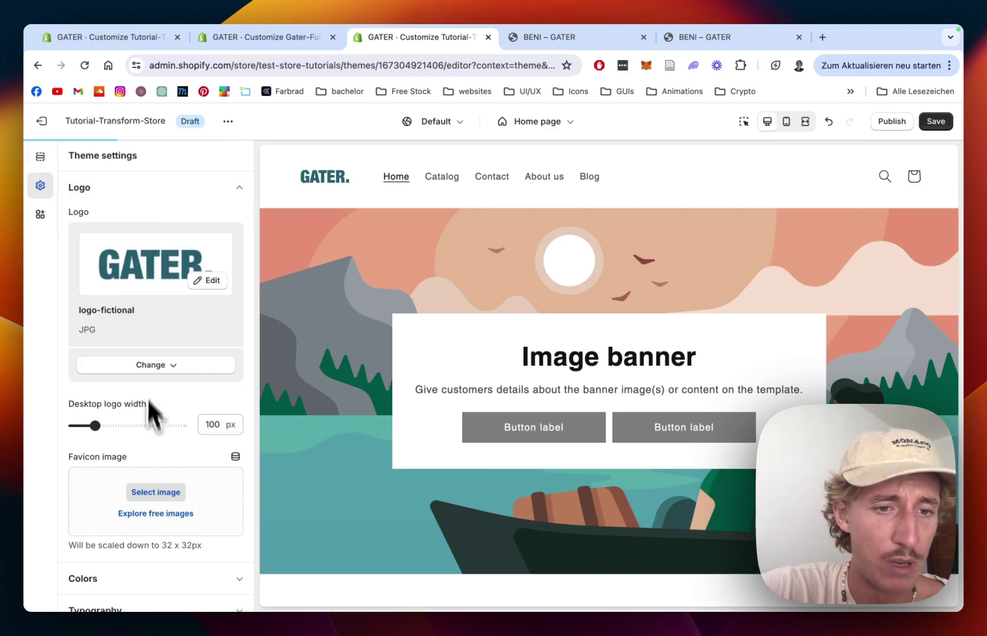
left_click_drag(98, 426, 126, 425)
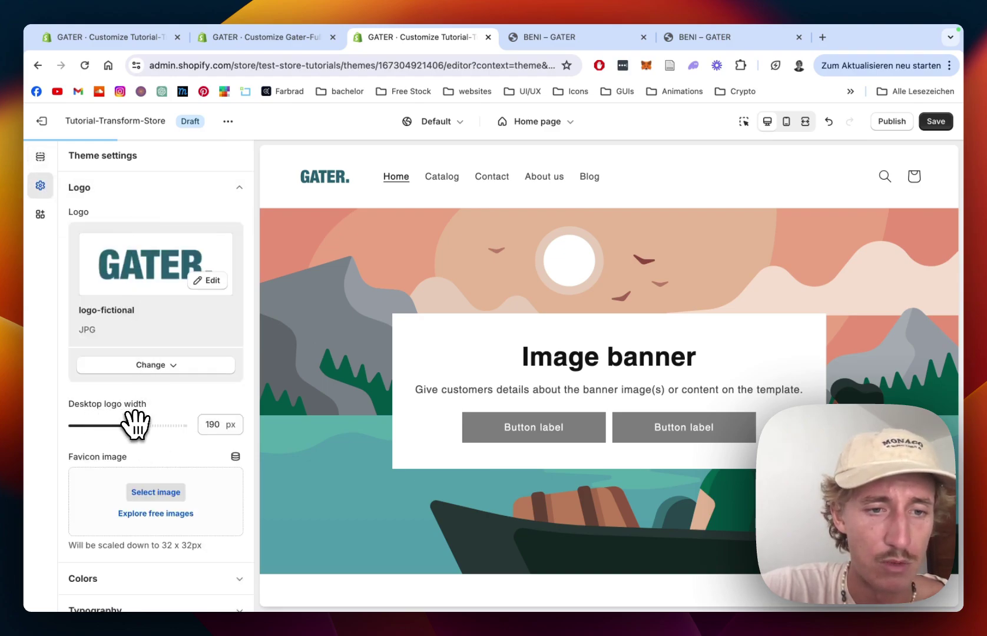
left_click(935, 122)
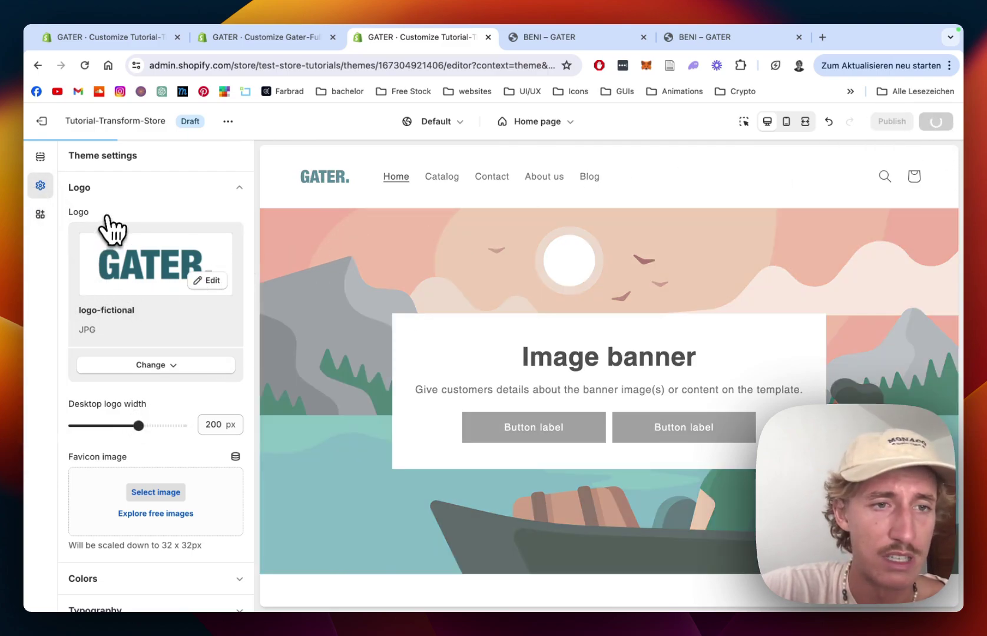
- Set the header's desktop logo position to Top center and save the theme changes
scroll(156, 311, "down", 3)
scroll(162, 321, "down", 1)
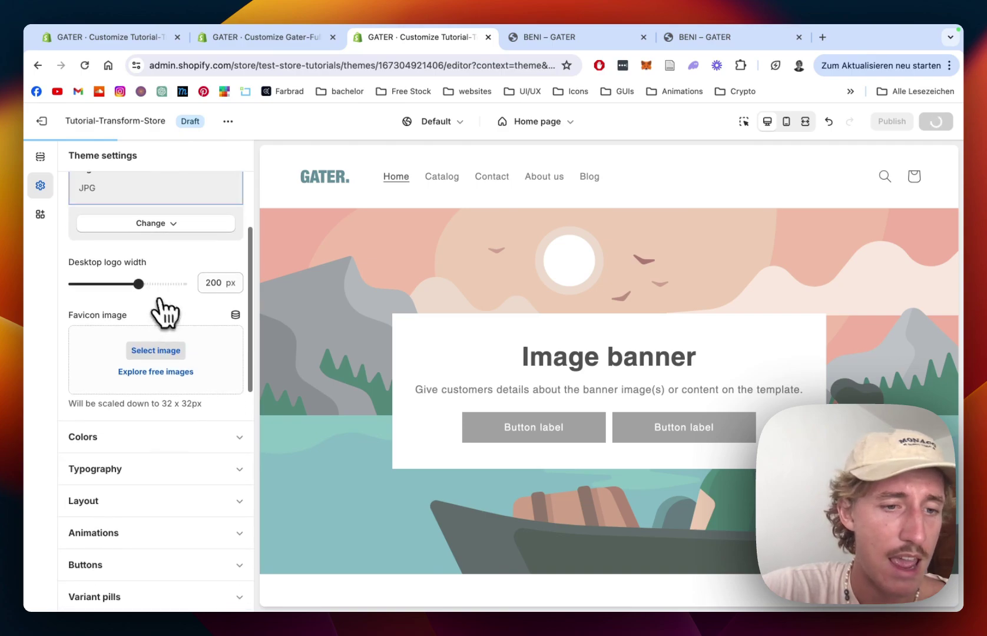
left_click(51, 158)
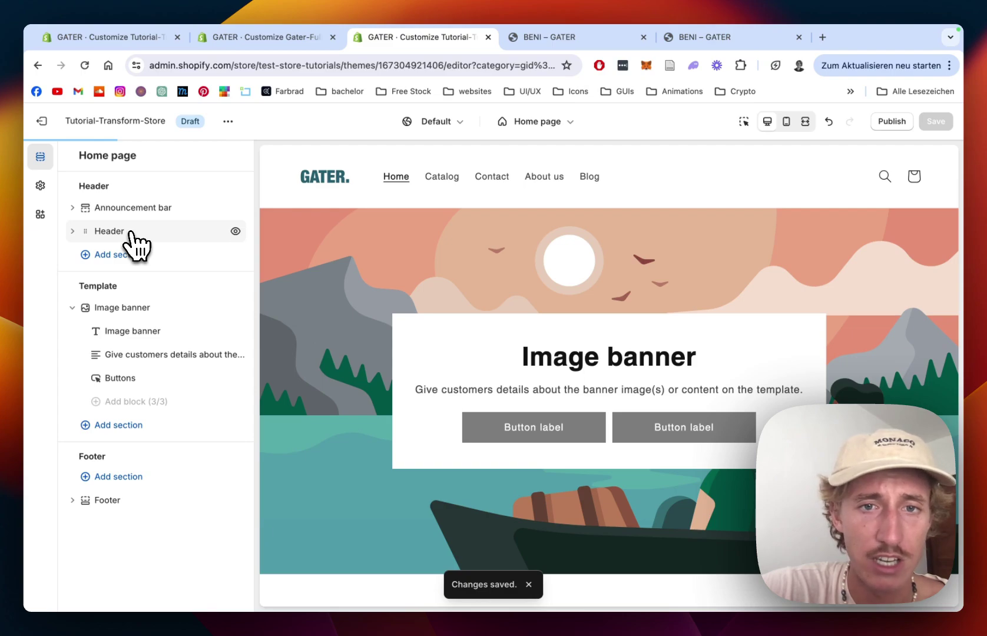
left_click(131, 232)
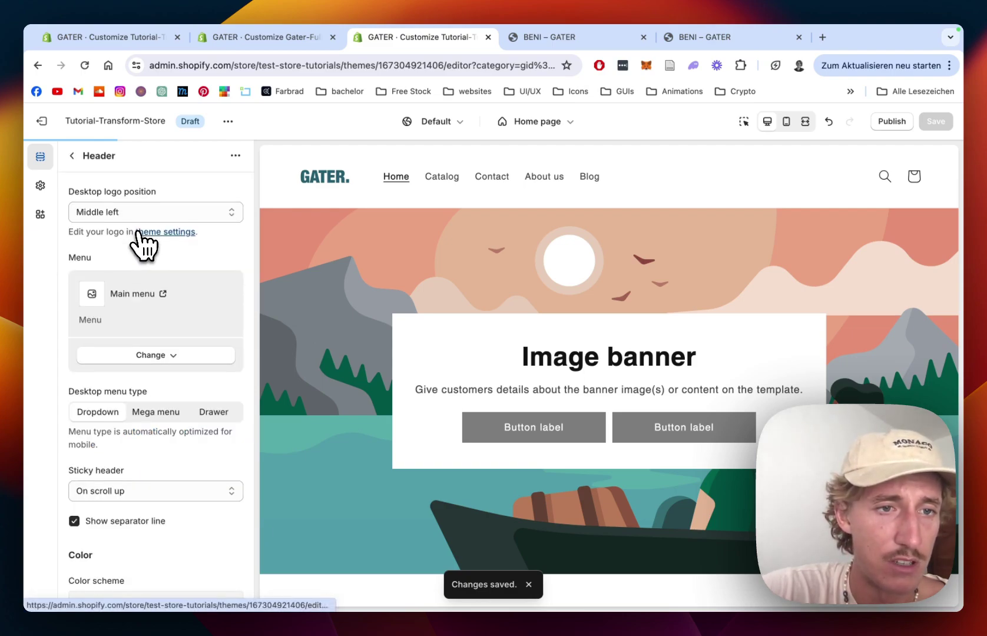
left_click(175, 213)
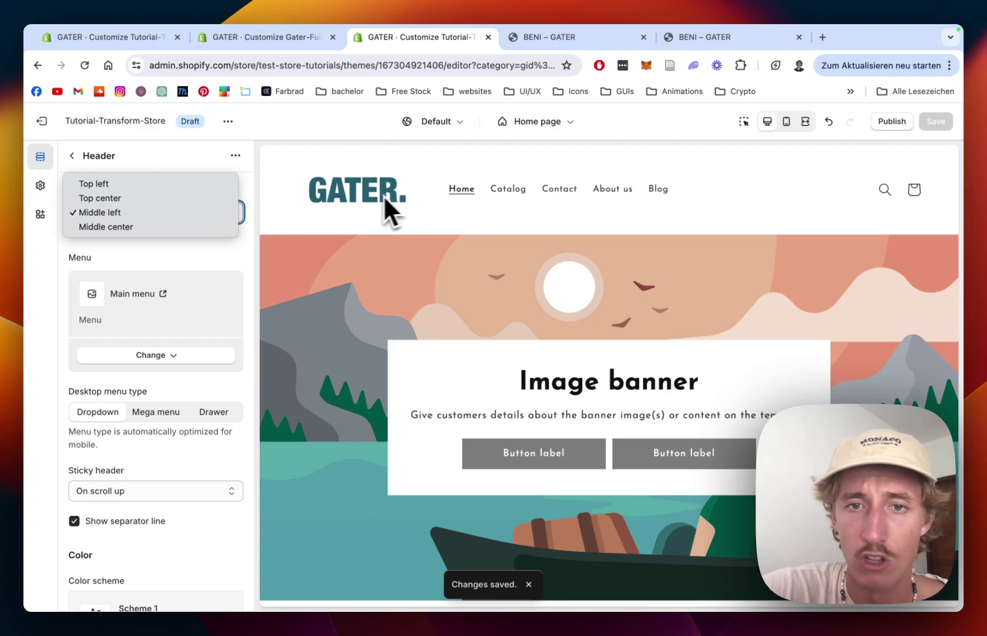
left_click(126, 201)
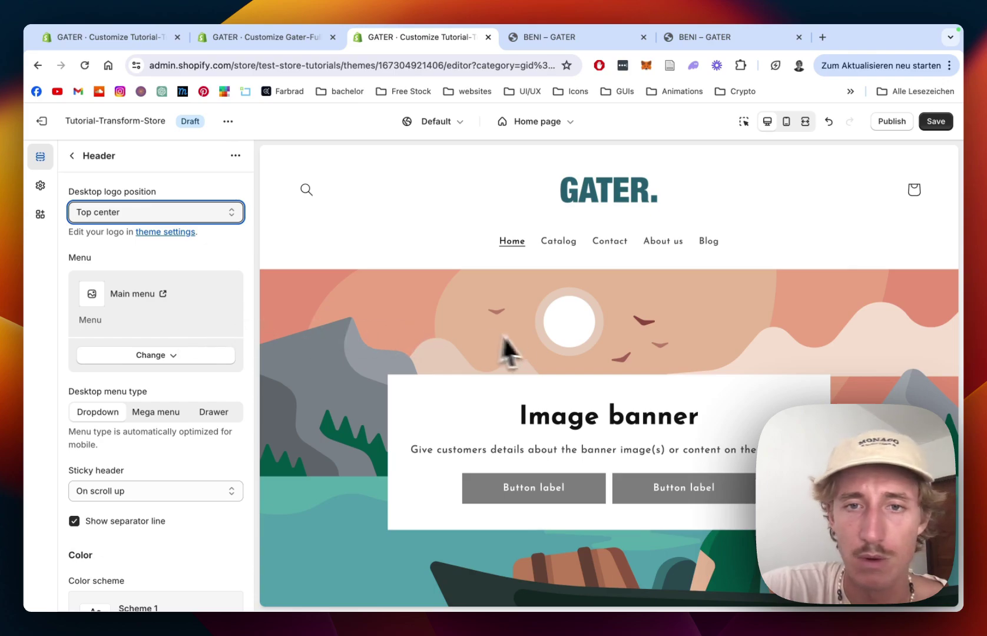
left_click(948, 128)
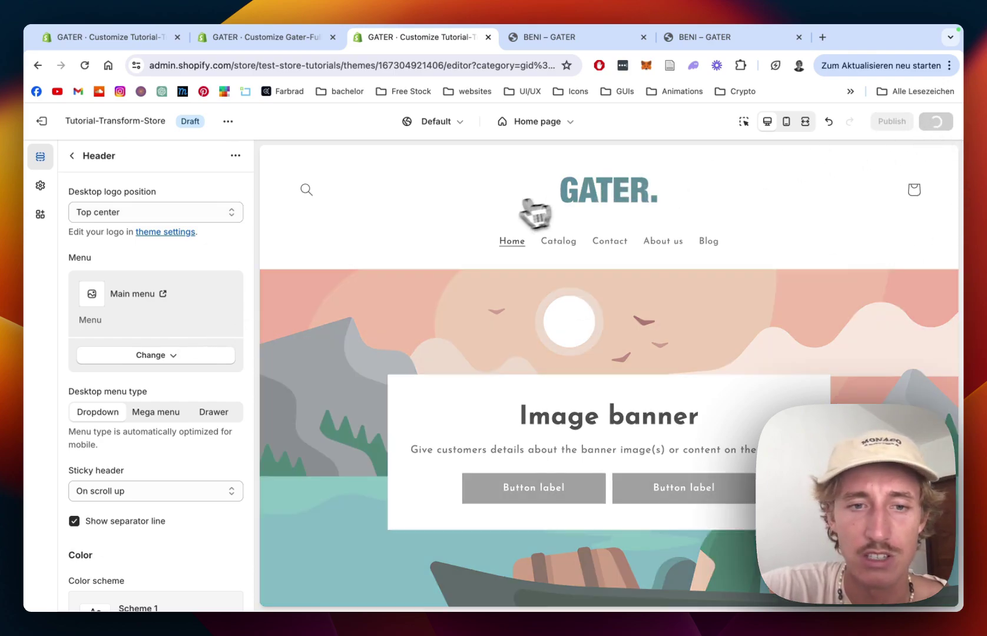
- Find "hero #1" among the available sections and add the SS - Hero #1 section to the home page template
left_click(72, 155)
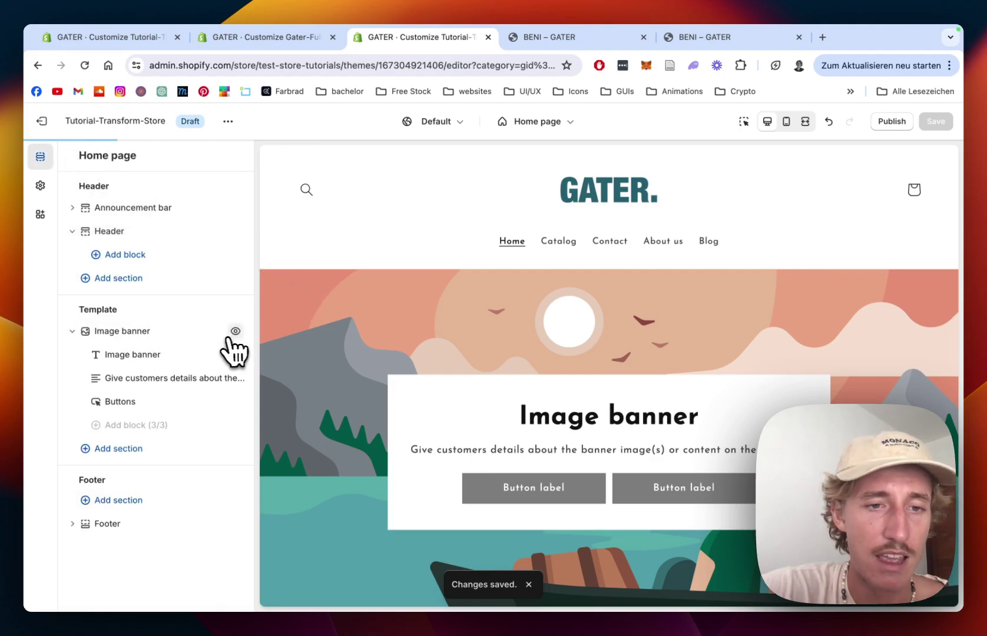
left_click(137, 448)
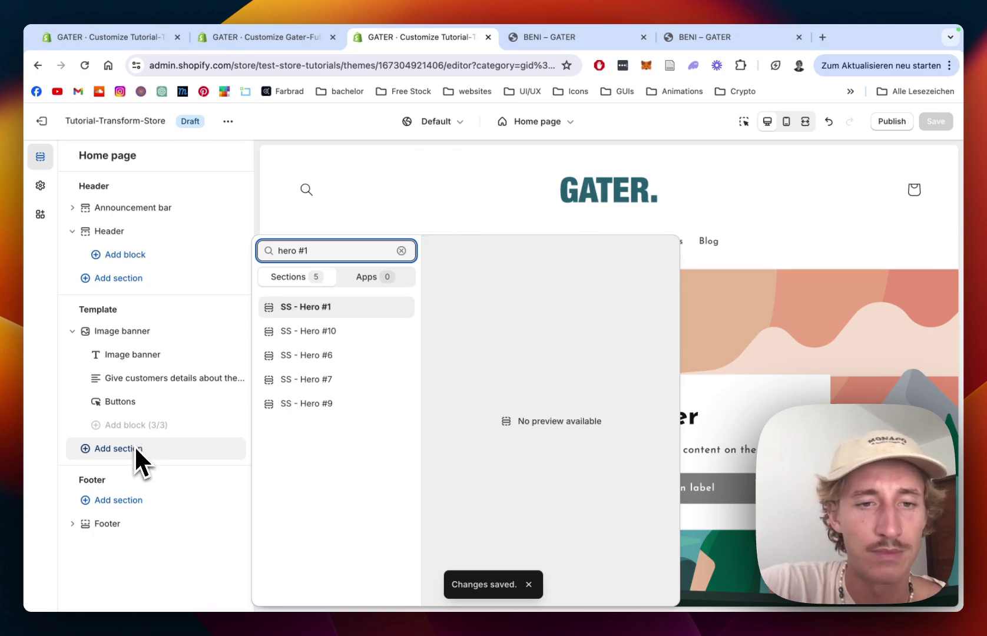
left_click(311, 308)
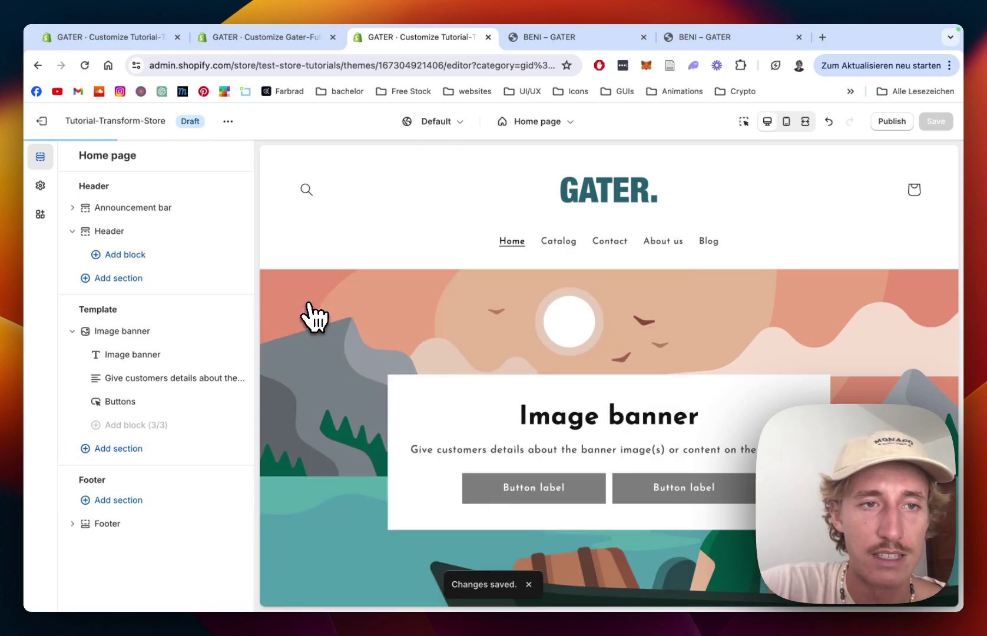
scroll(154, 321, "down", 2)
scroll(156, 323, "up", 2)
scroll(154, 321, "down", 15)
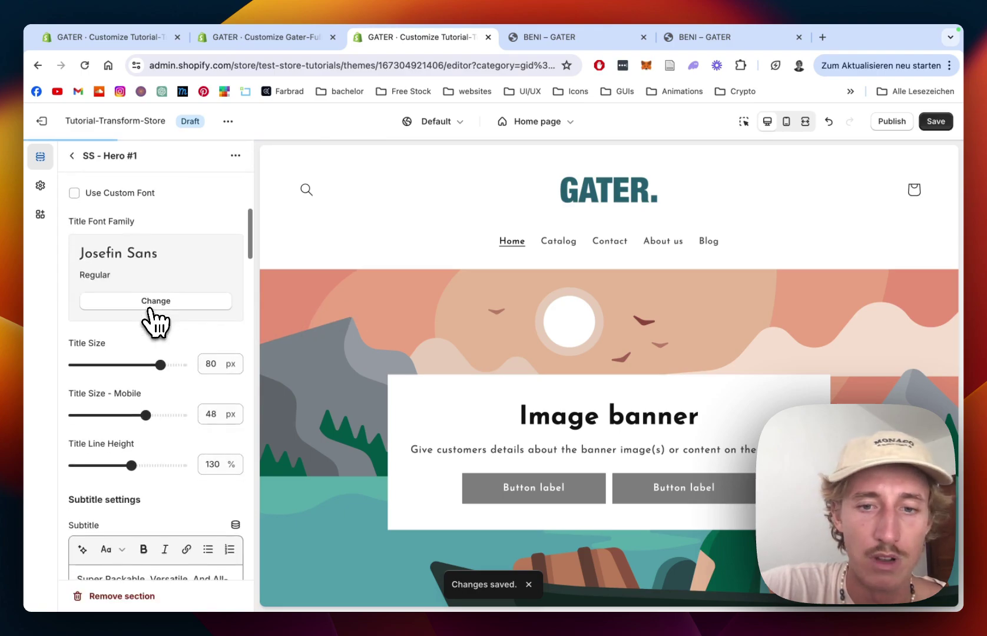
scroll(154, 321, "down", 15)
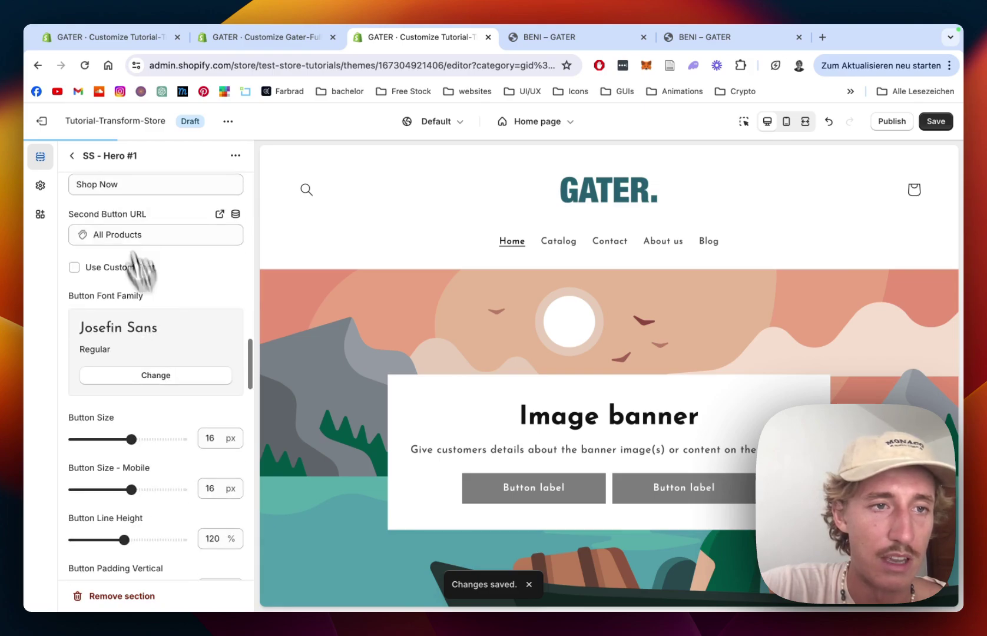
- Set the image of the SS - Hero #1 slide to the photo of black boots on a teal background
left_click(74, 157)
left_click(132, 468)
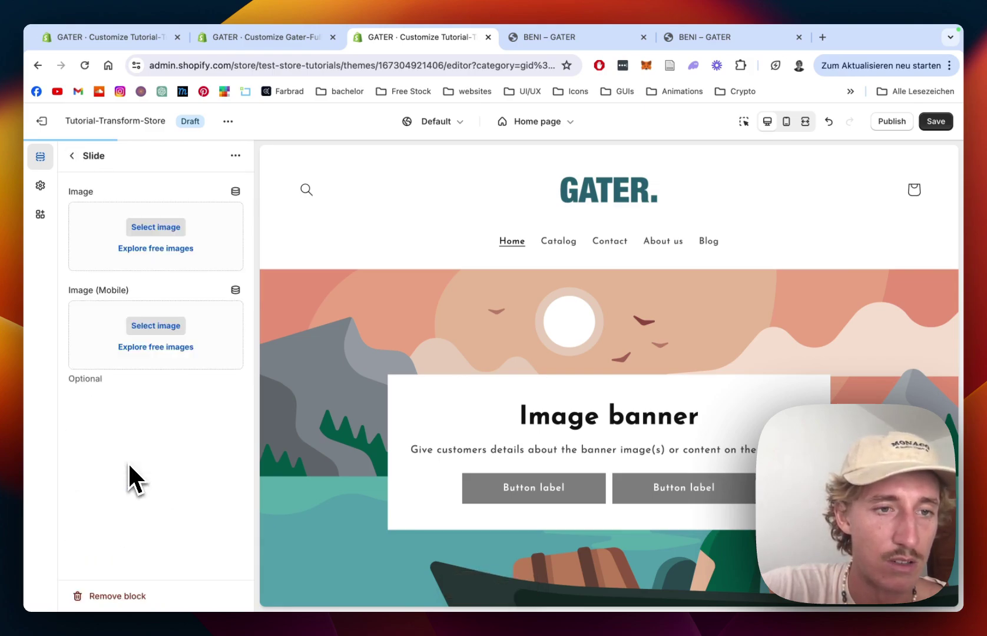
left_click(155, 227)
left_click(476, 356)
left_click(783, 552)
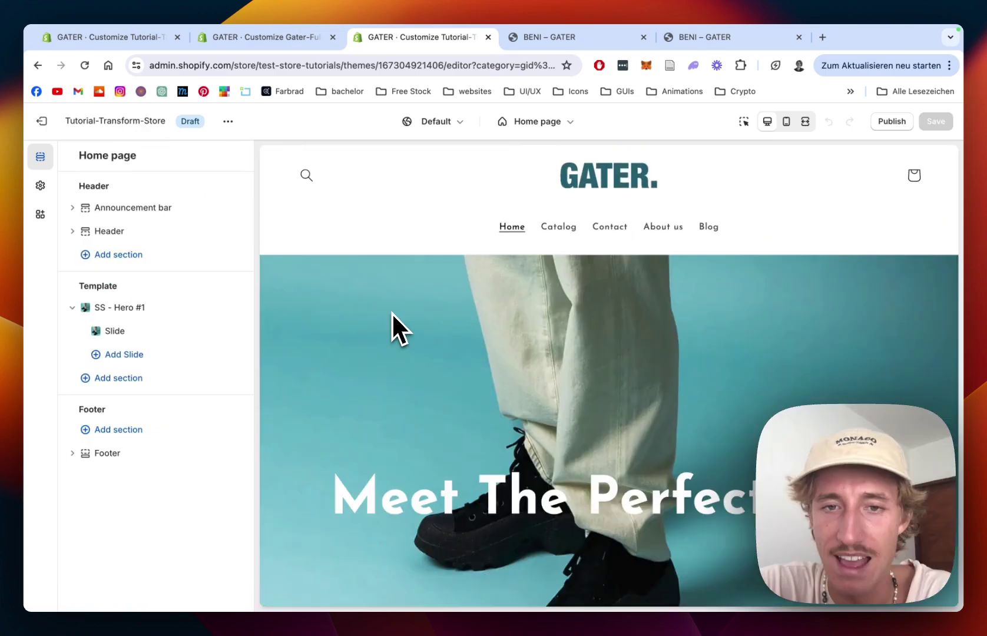
- Set both the vertical and horizontal alignment of the SS - Hero #1 section to Center
scroll(392, 328, "down", 1)
scroll(570, 374, "down", 1)
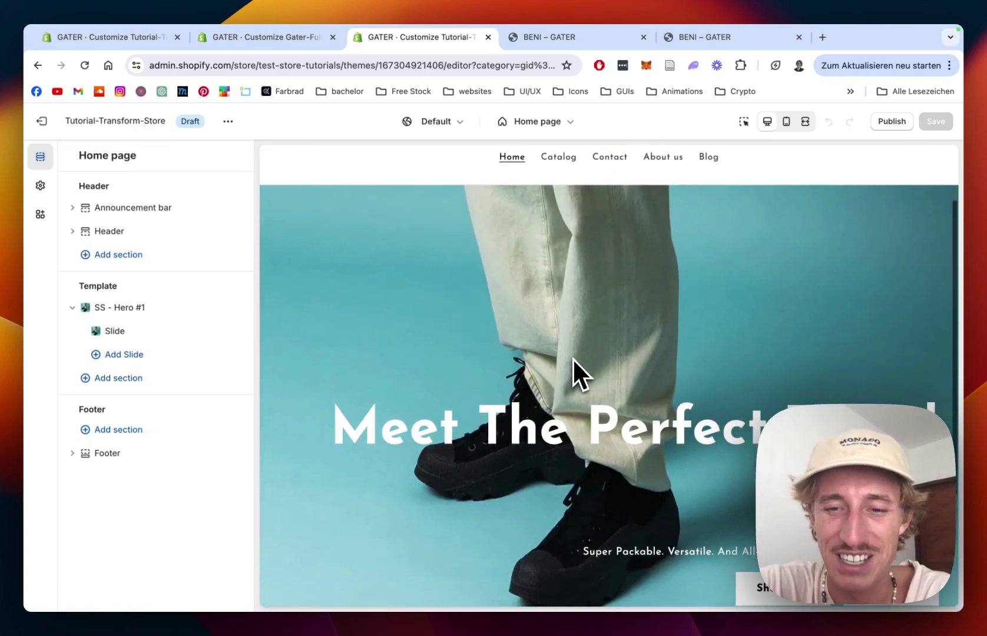
scroll(572, 358, "down", 1)
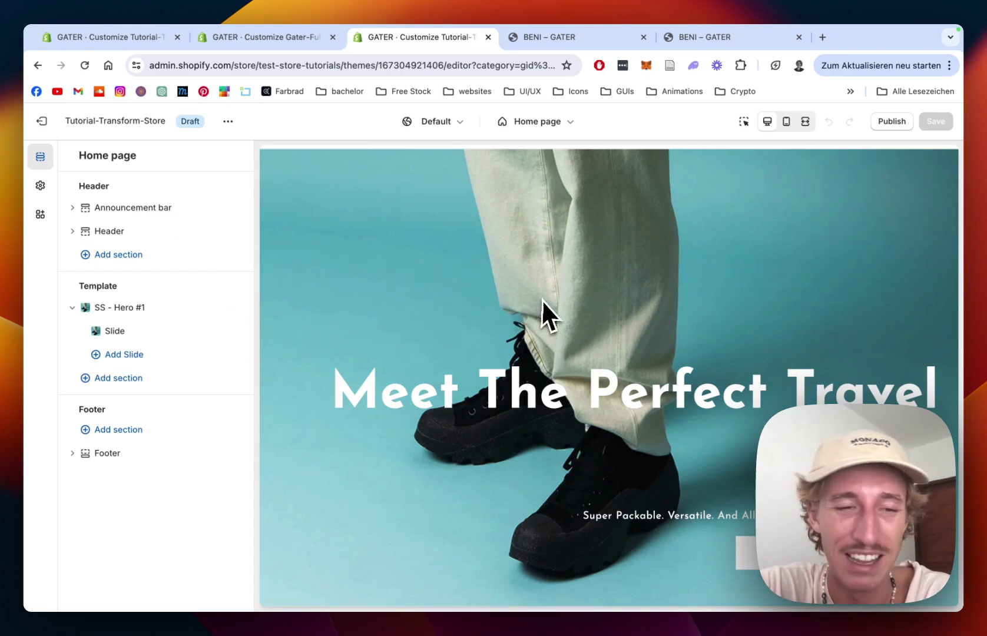
left_click(142, 309)
scroll(171, 229, "down", 1)
scroll(170, 224, "down", 1)
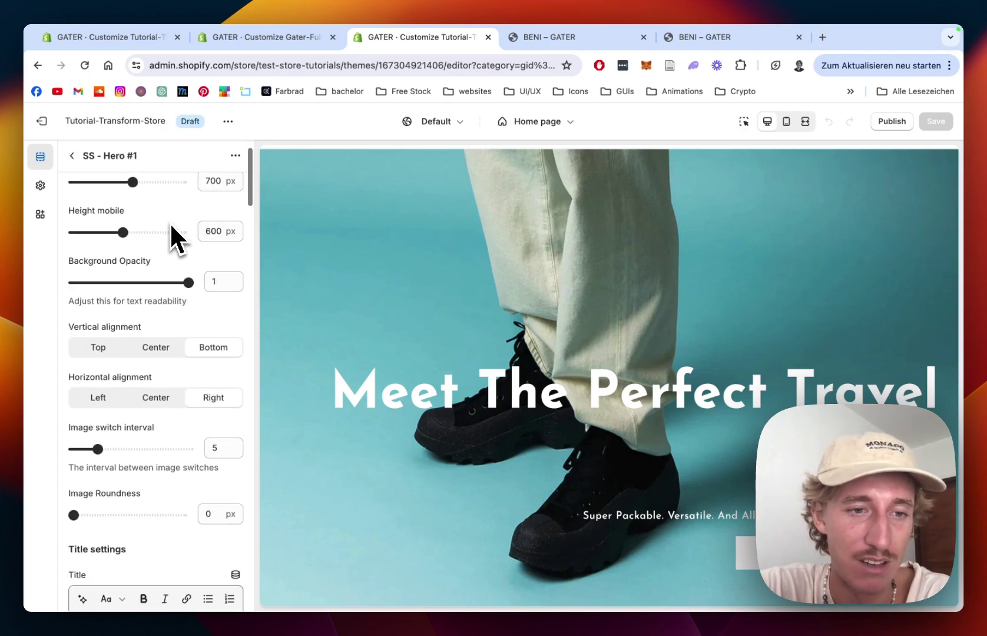
left_click(151, 351)
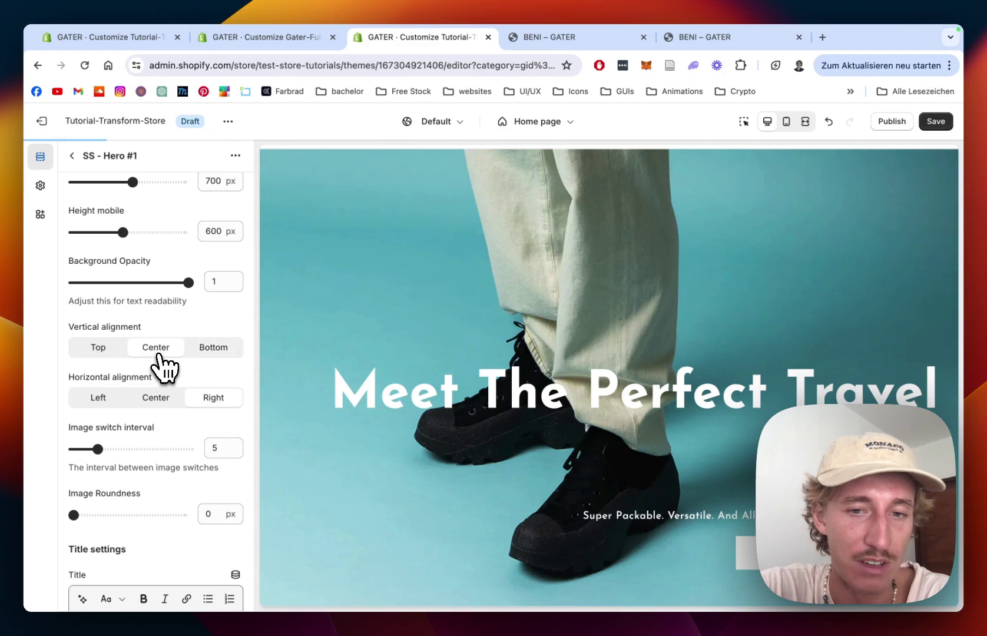
left_click(159, 397)
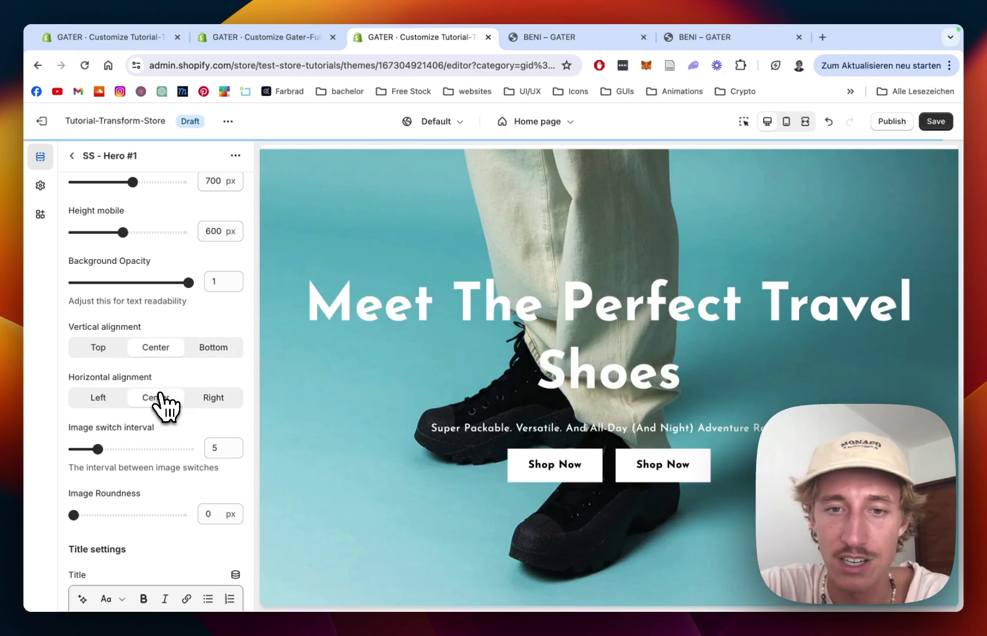
- Enable the custom font option for the SS - Hero #1 title
scroll(227, 312, "down", 1)
scroll(224, 298, "up", 2)
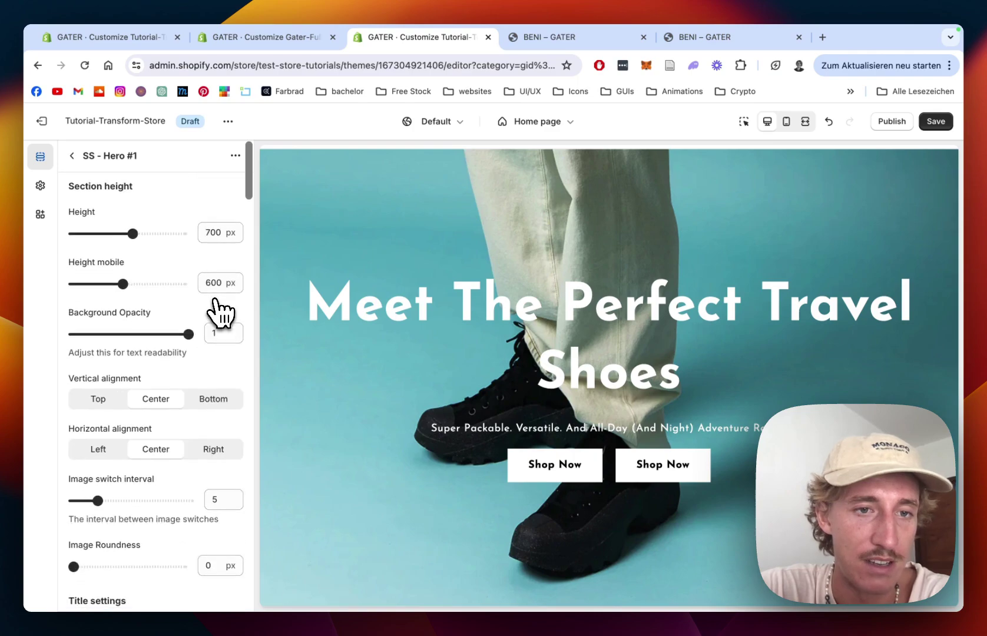
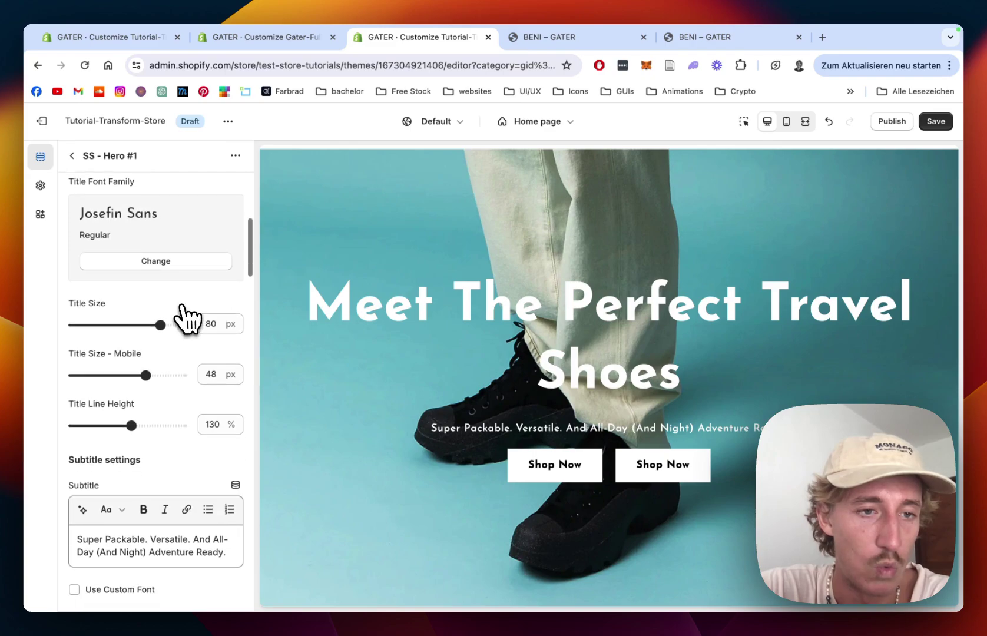
scroll(187, 318, "up", 2)
scroll(167, 303, "up", 2)
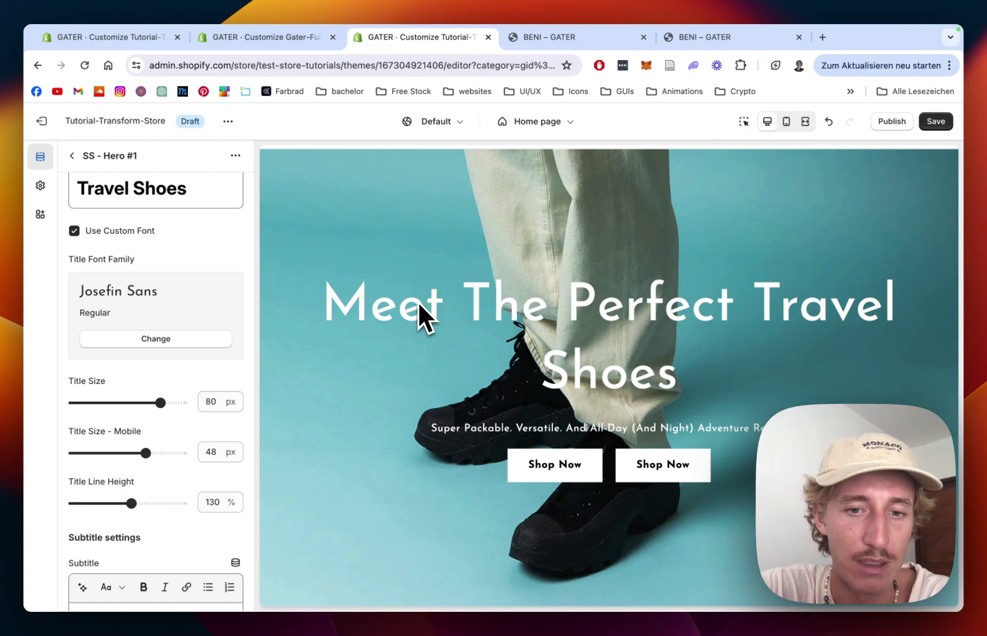
- Delete the subtitle text of the SS - Hero #1 section
scroll(236, 306, "down", 5)
left_click(178, 377)
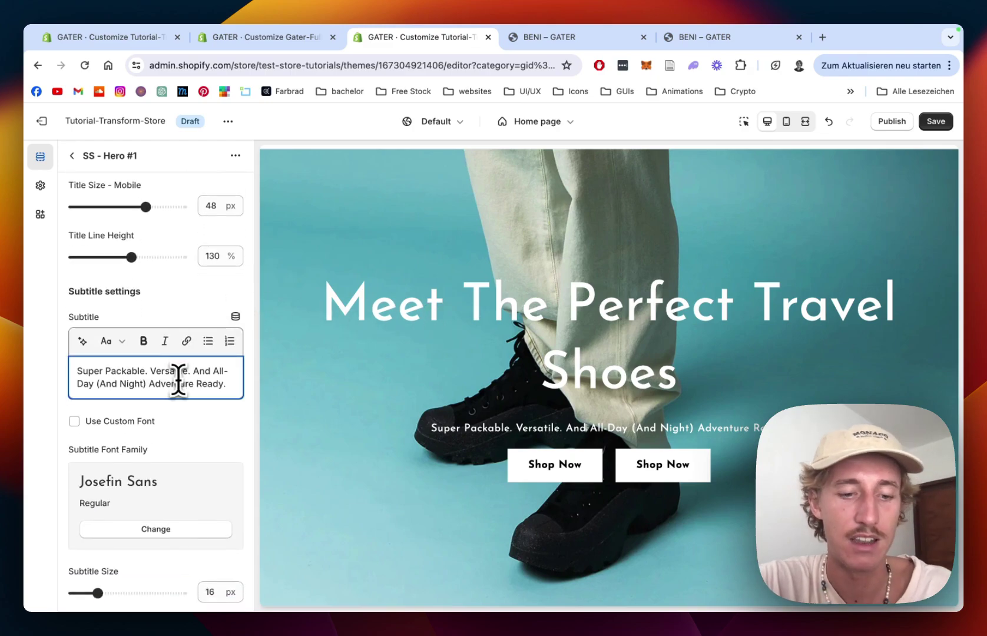
key("super+a")
key("BackSpace")
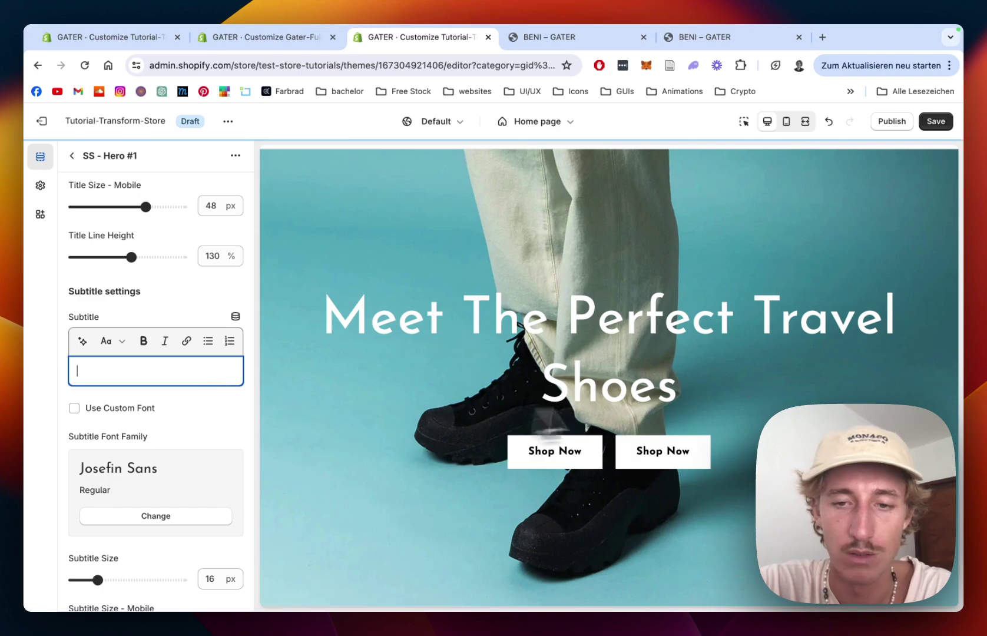
- Clear the second button's text in the hero's button settings so that only one button remains
scroll(106, 352, "down", 4)
scroll(104, 348, "down", 7)
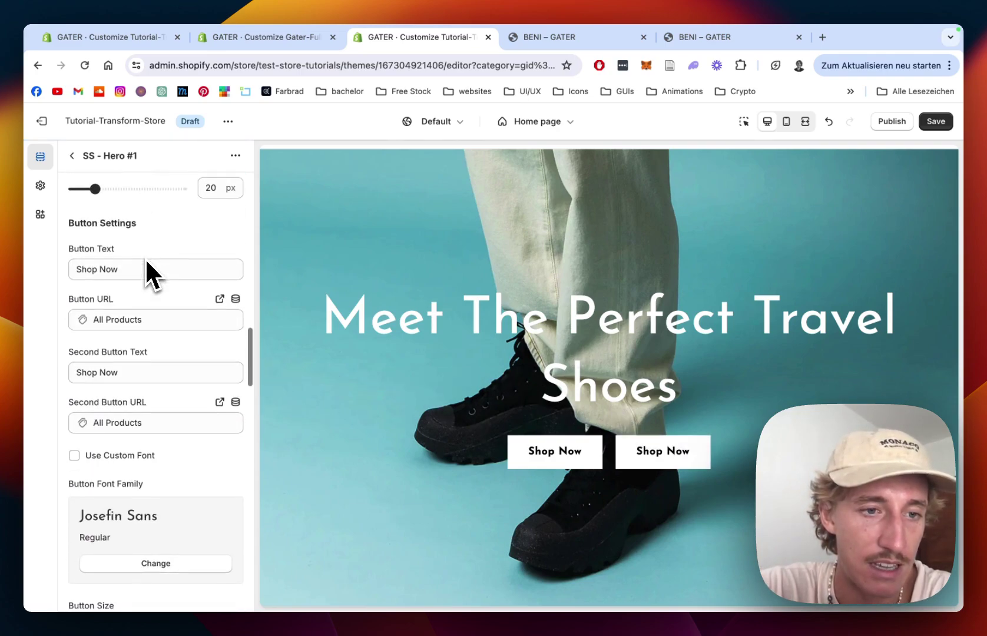
left_click(161, 369)
key("super+a")
key("BackSpace")
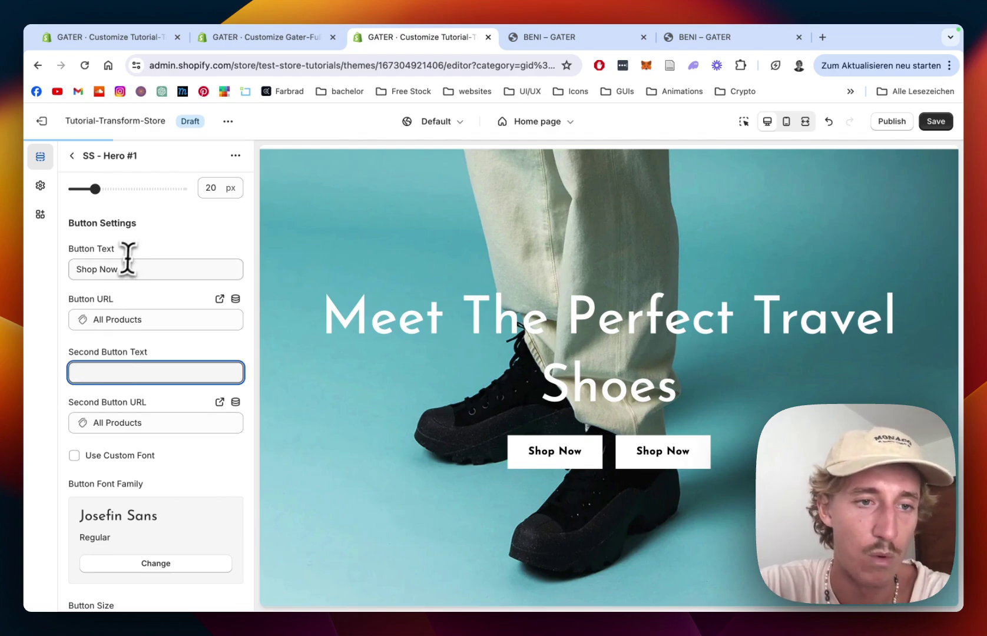
- Change the first hero button's text to SHOP SNEAKERS
double_click(110, 269)
key("BackSpace")
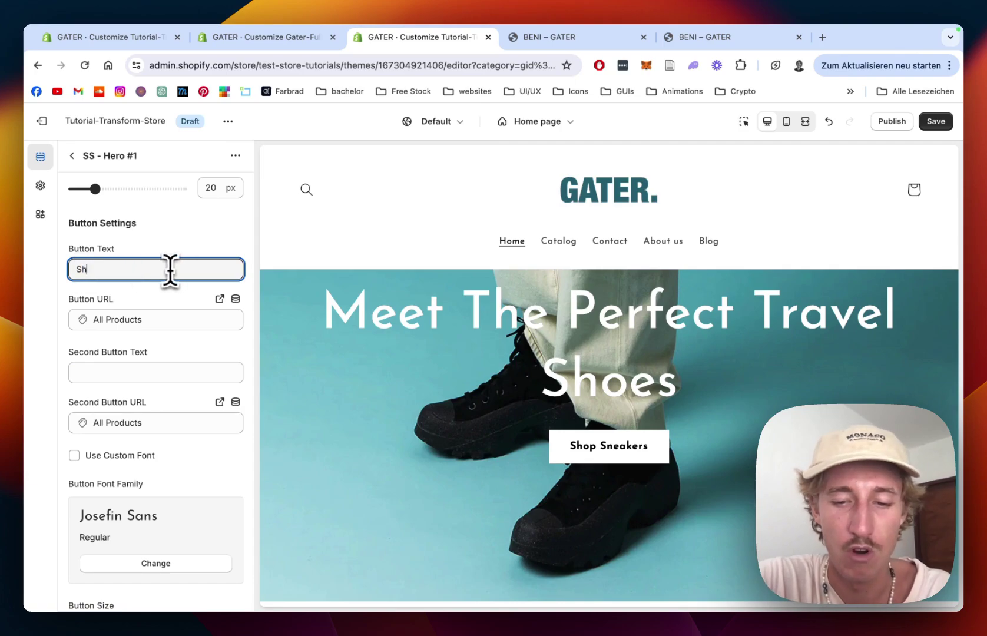
key("BackSpace")
key("BackSpace")
key("Caps_Lock")
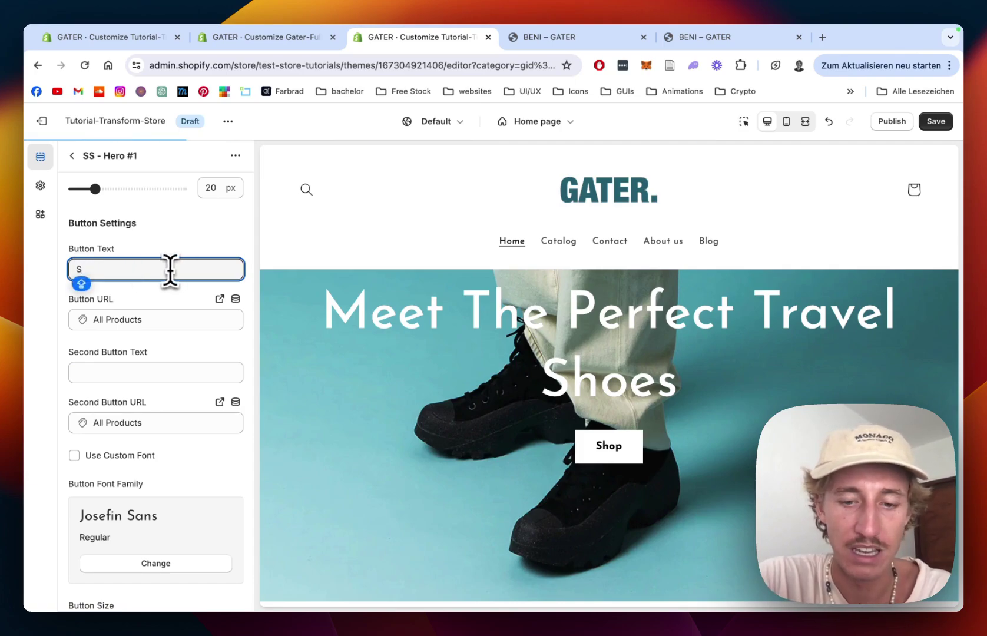
type("HOP SNEAKERS")
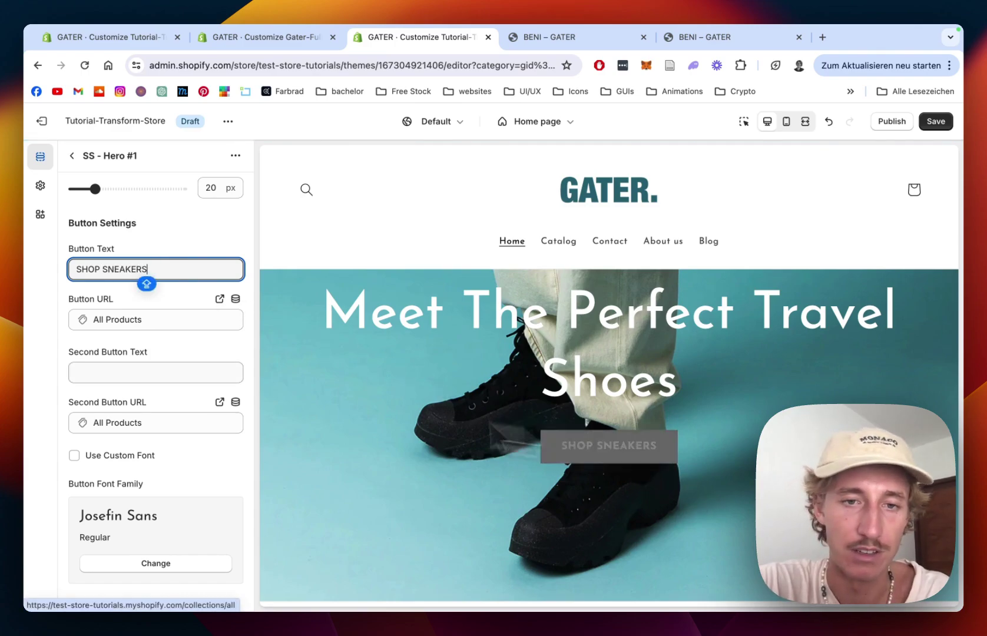
- Set the text color of the hero's second button to the teal #2B6A78 from the currently used colors
scroll(169, 388, "down", 10)
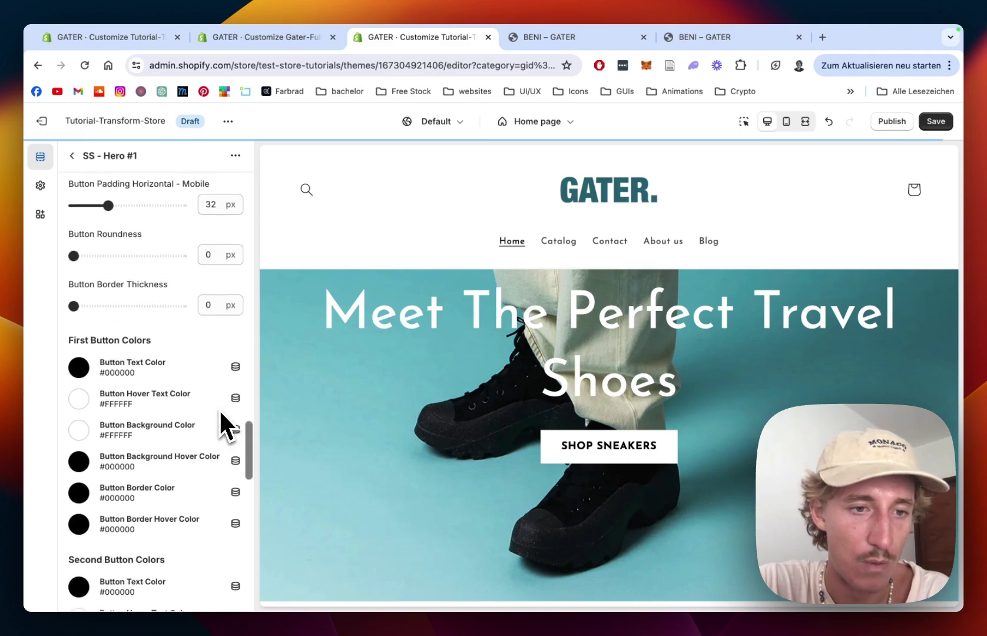
scroll(220, 412, "down", 5)
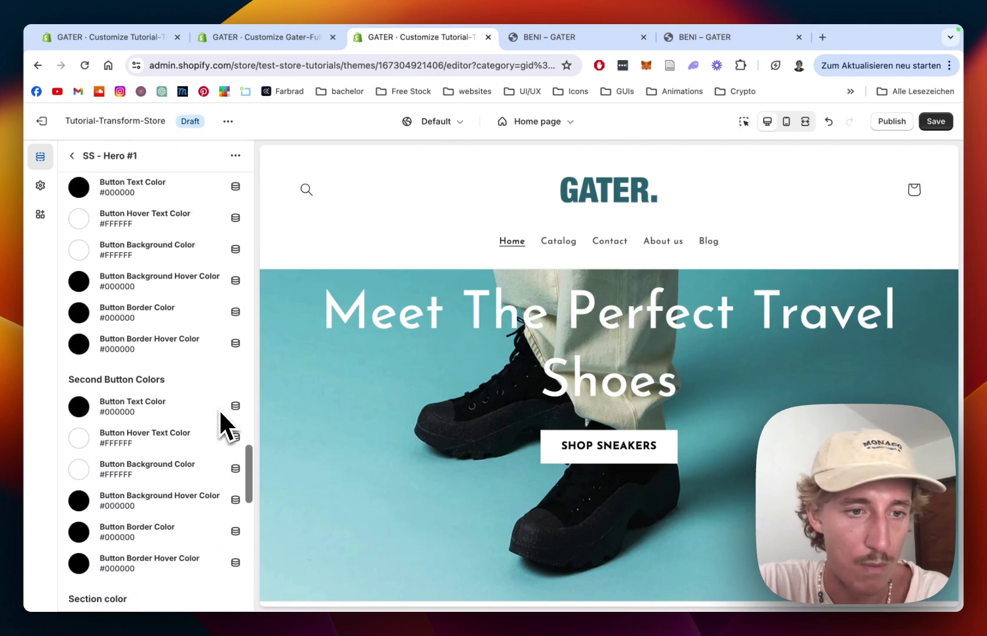
left_click(79, 408)
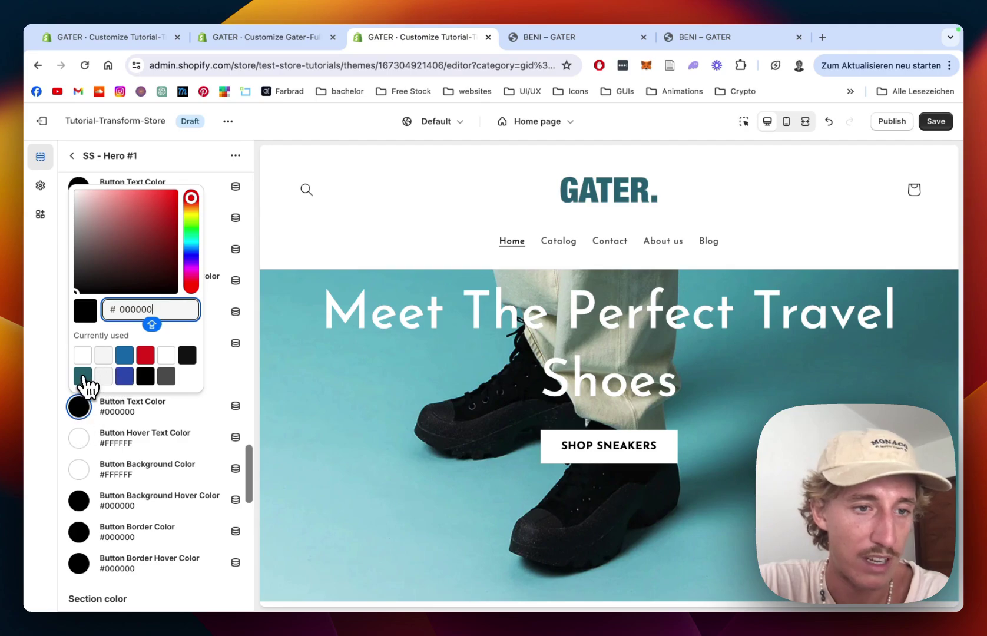
left_click(82, 376)
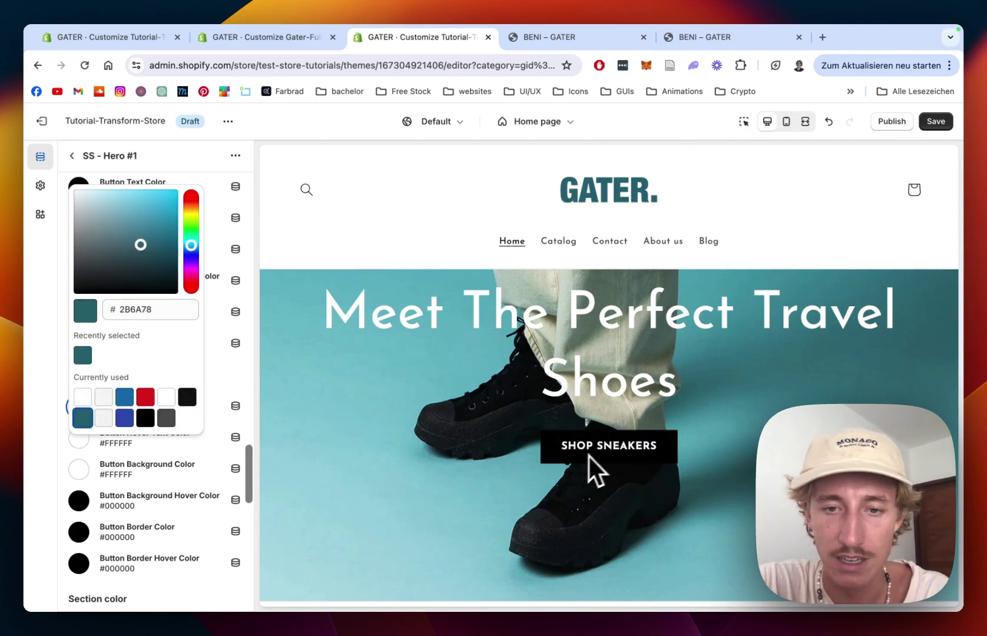
left_click(238, 367)
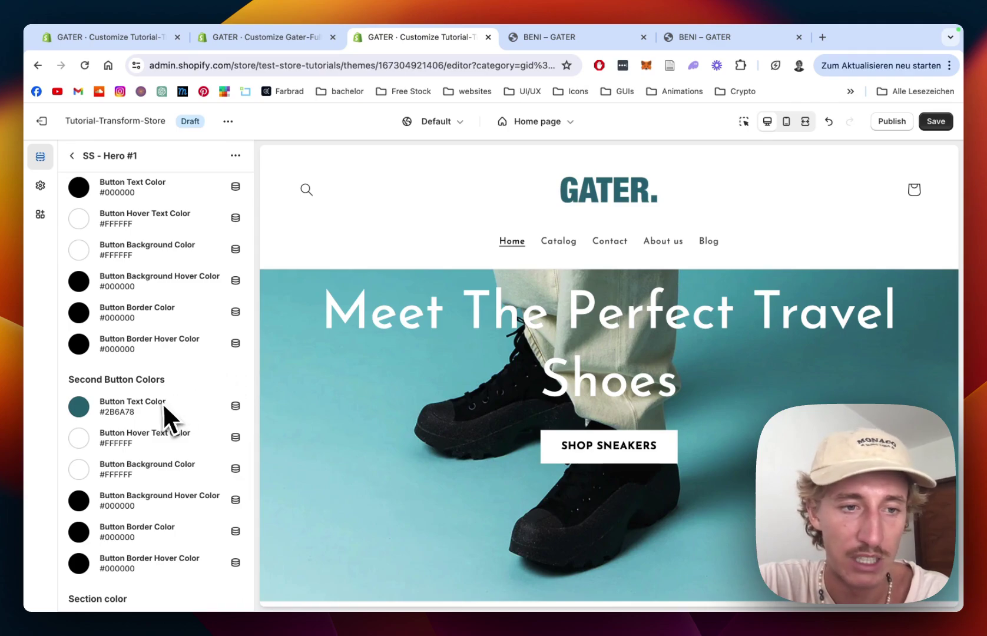
- Set the text color of the hero's first button to the recently selected teal #2B6A78
scroll(161, 402, "up", 2)
left_click(79, 251)
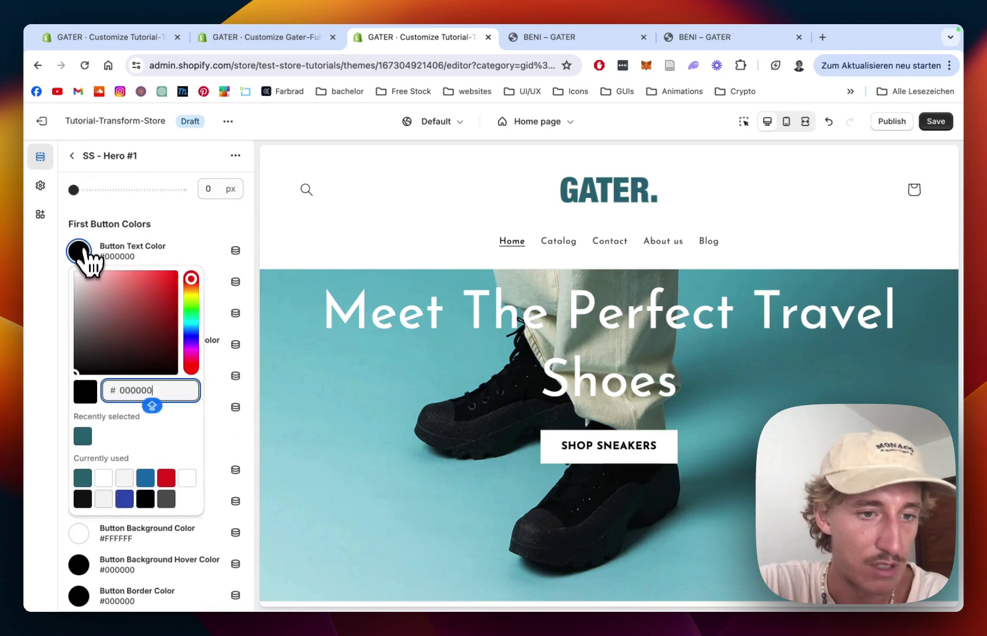
left_click(82, 435)
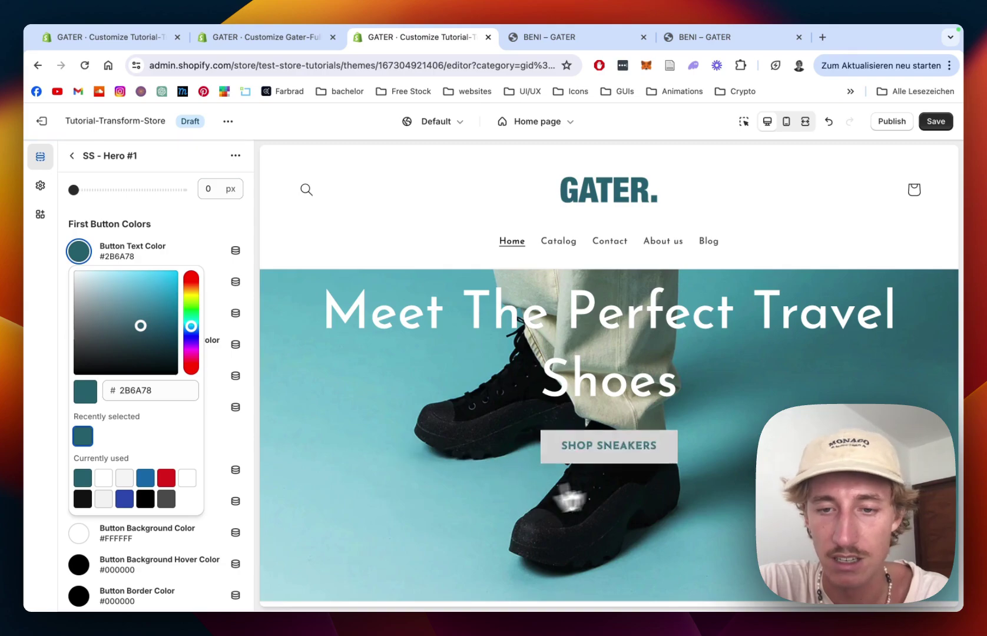
- Save the hero's button color changes and check the hero section in the full-width preview
left_click(935, 121)
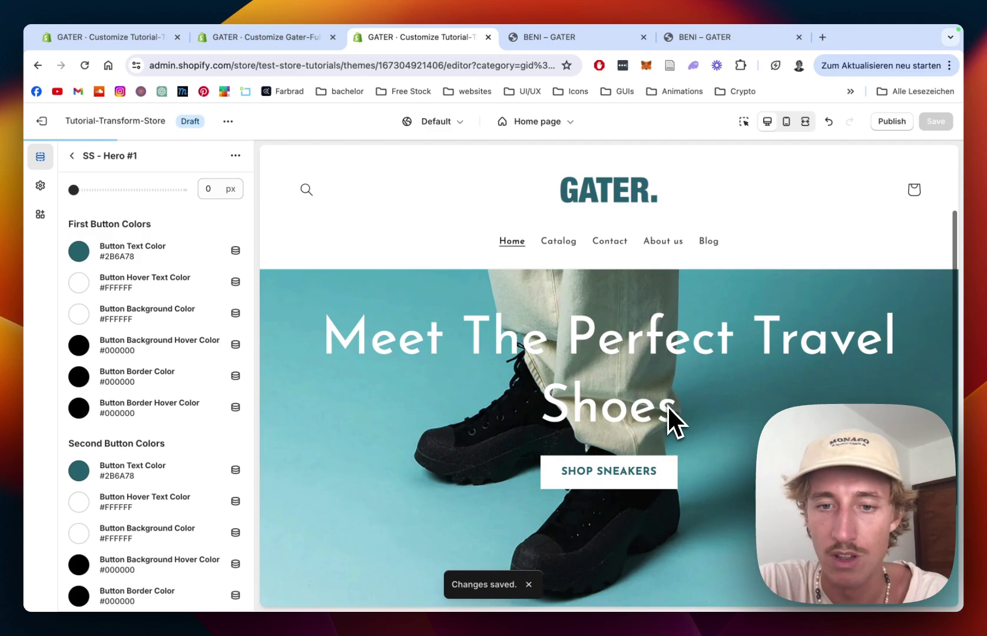
left_click(805, 127)
scroll(843, 398, "up", 2)
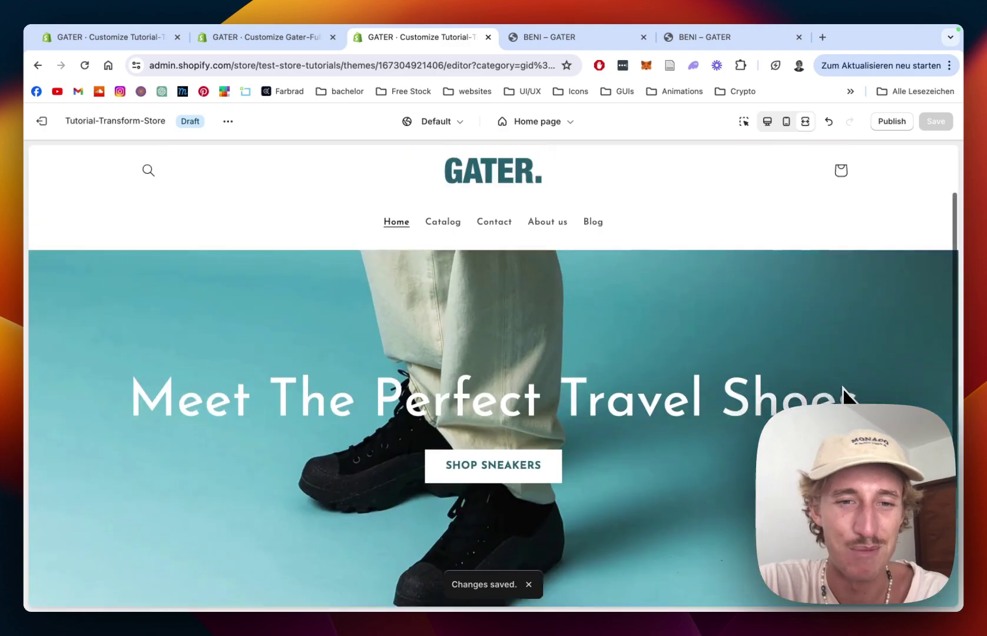
scroll(846, 398, "down", 1)
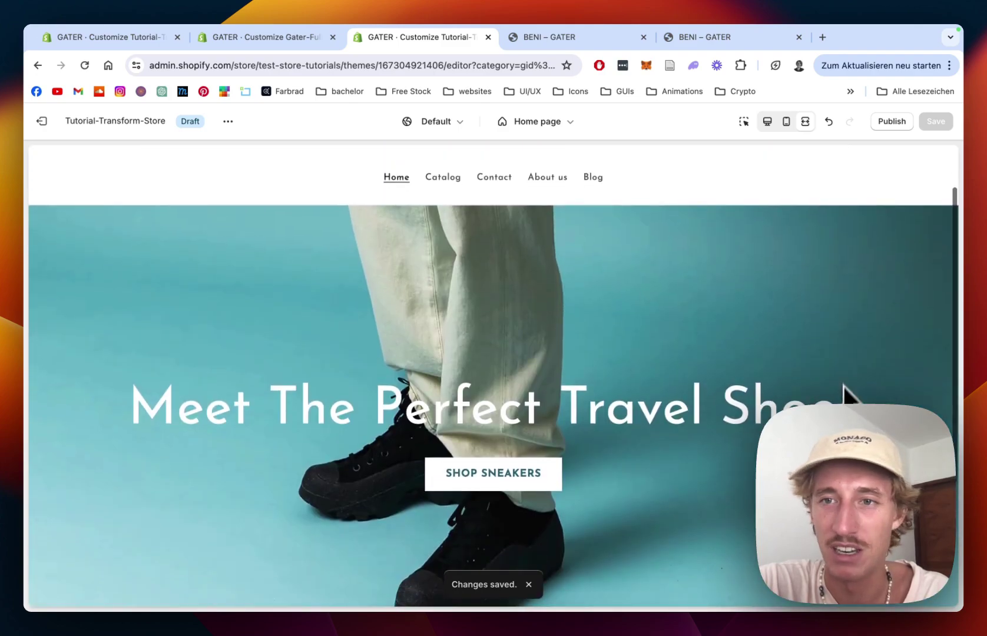
- Set the hero's desktop title size to 90 px, check the headline in the full-width preview, and save the theme
left_click(769, 122)
scroll(177, 418, "up", 5)
scroll(165, 425, "up", 10)
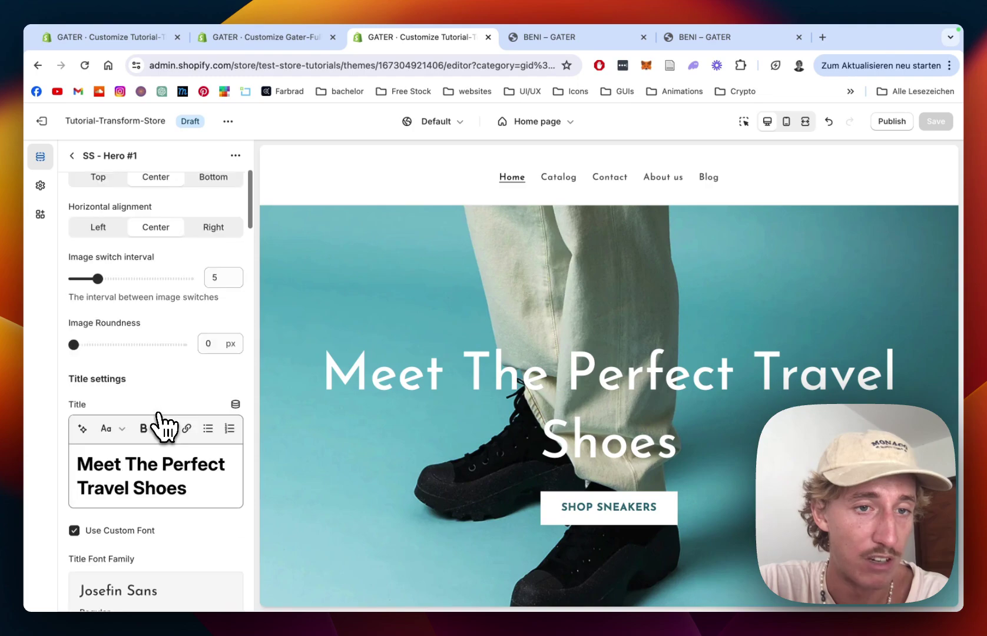
scroll(165, 425, "down", 2)
scroll(165, 425, "up", 2)
scroll(164, 425, "down", 5)
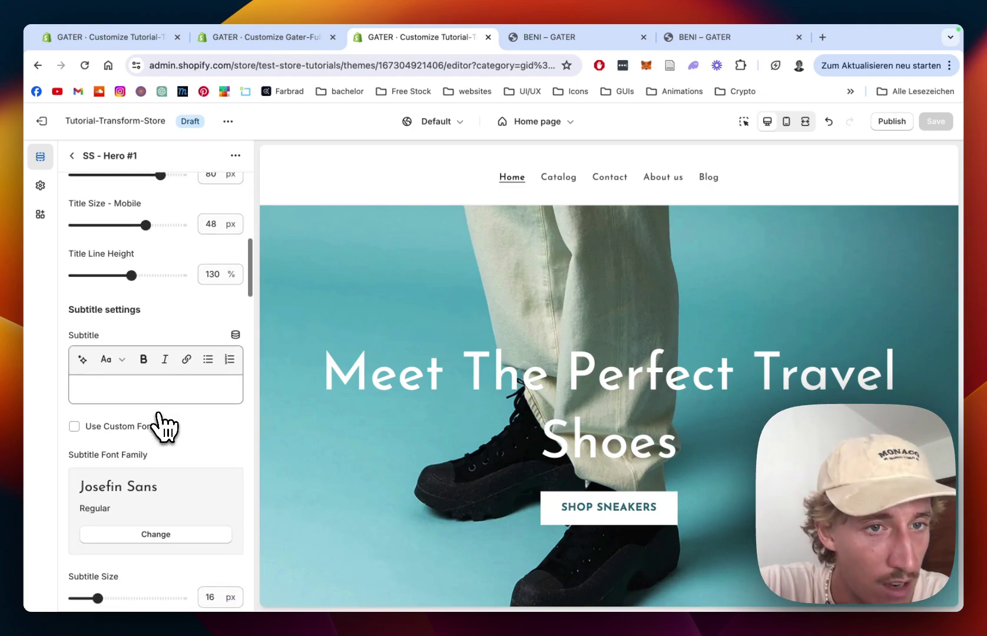
scroll(160, 424, "up", 2)
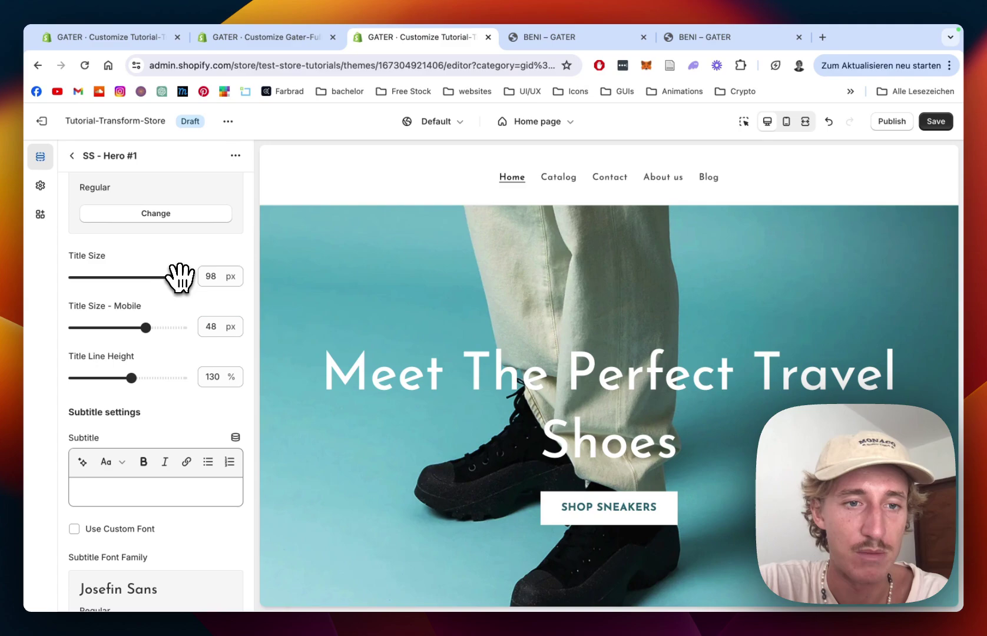
left_click(804, 122)
left_click(767, 122)
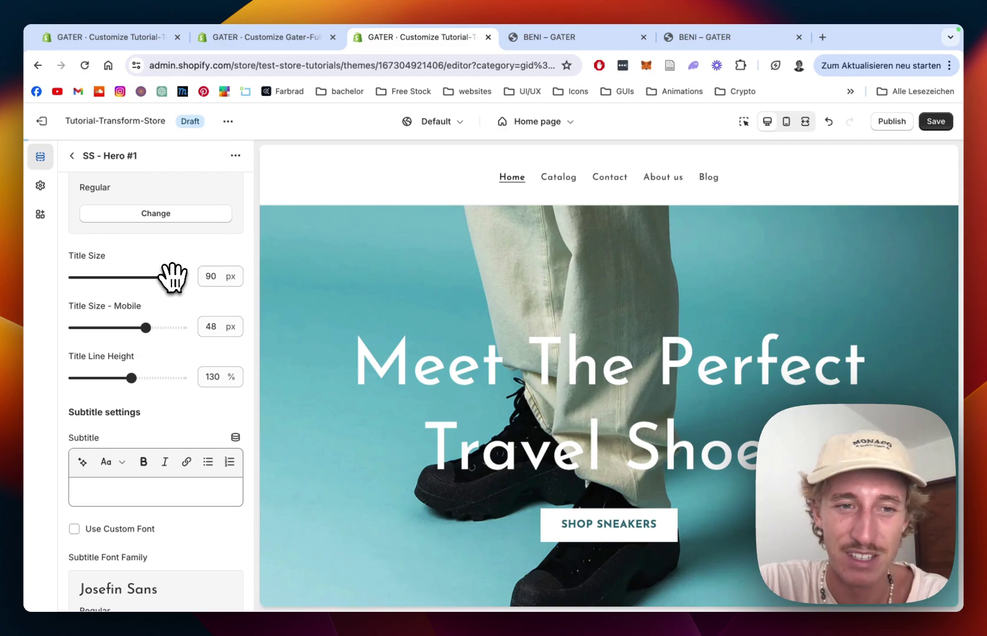
left_click(804, 123)
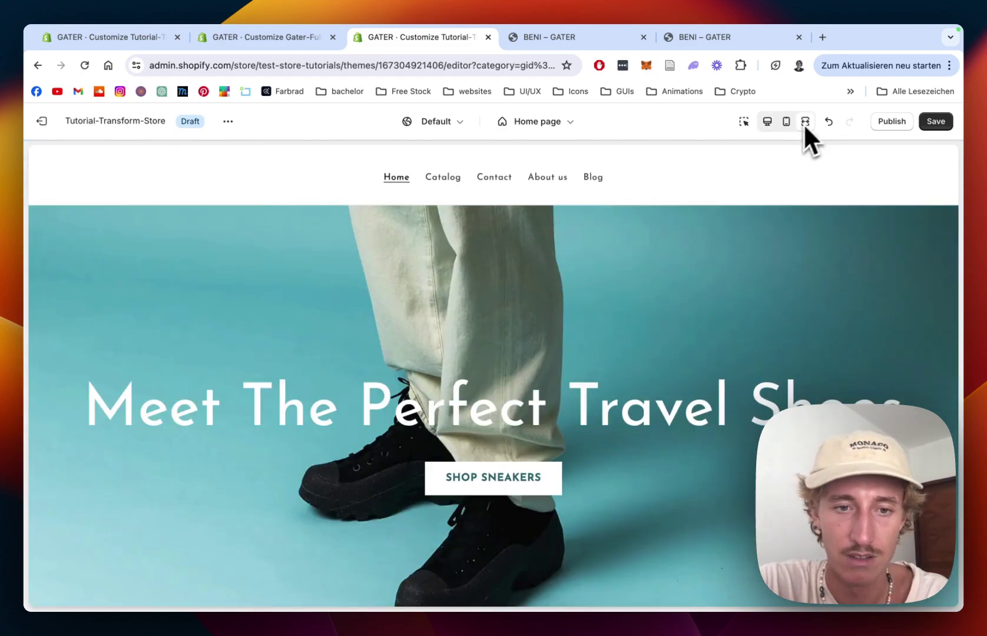
scroll(550, 295, "down", 2)
left_click(768, 123)
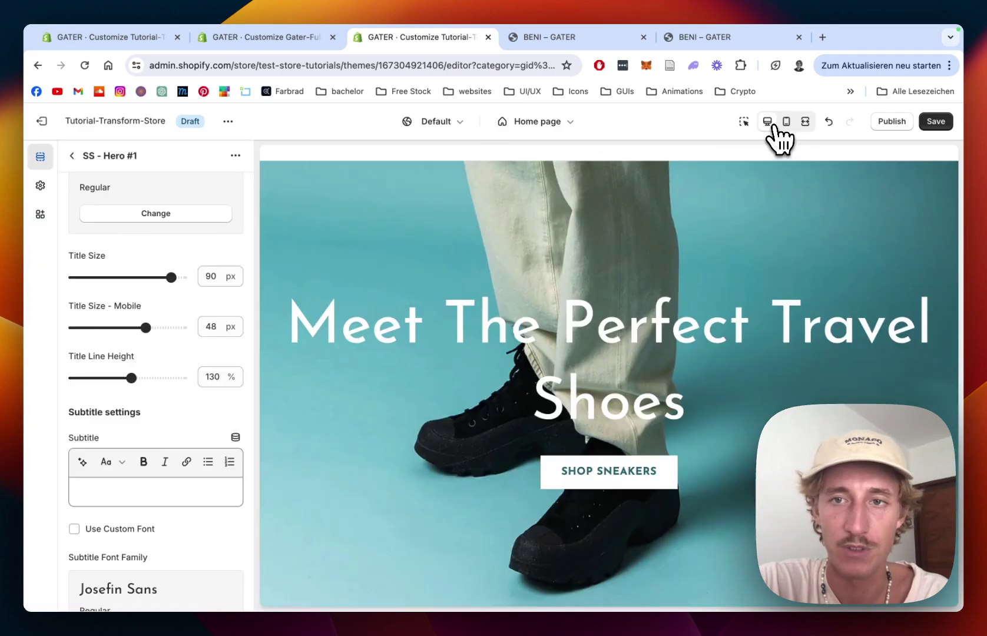
left_click(936, 121)
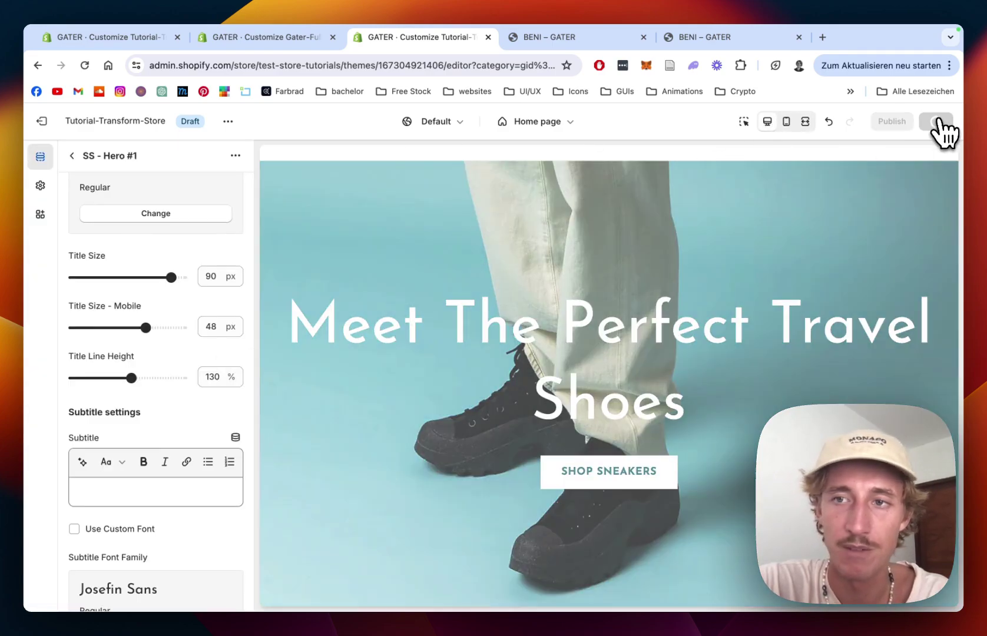
- Add the SS - Scrolling Announcement Bar #2 section to the template and move it above SS - Hero #1
left_click(73, 155)
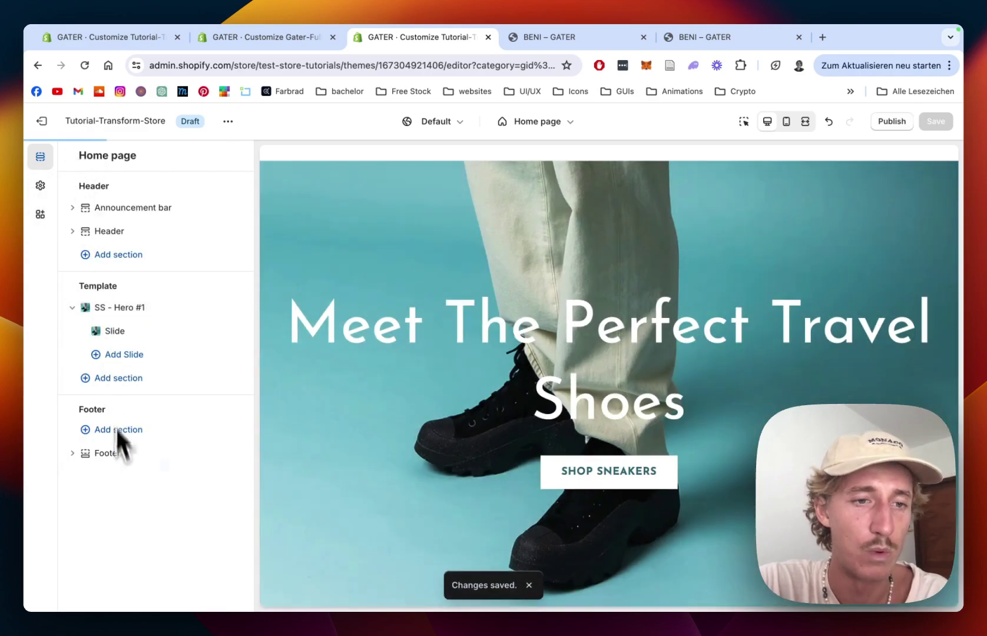
left_click(126, 380)
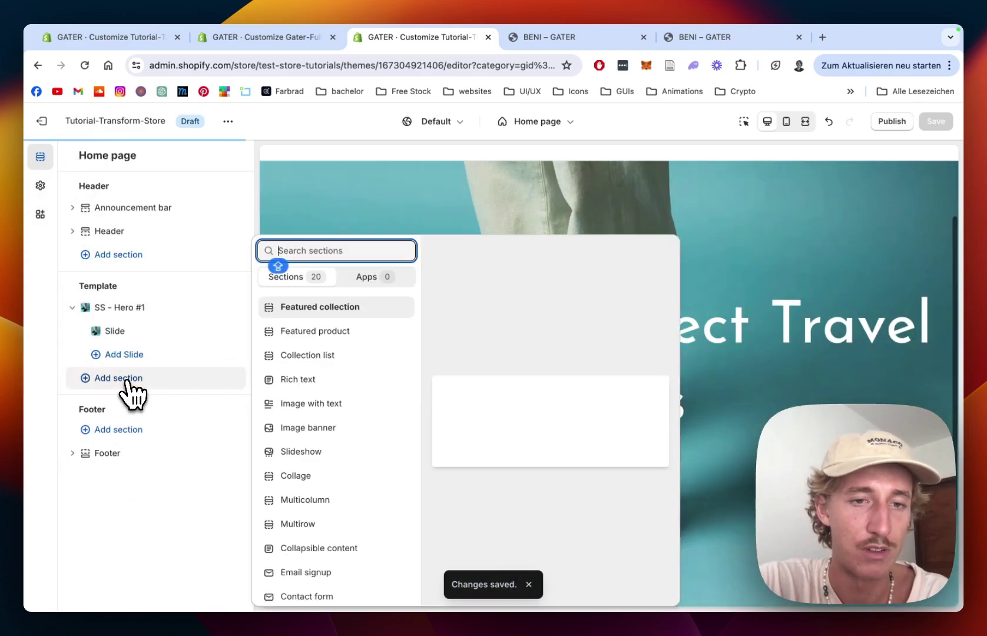
type("scROLL")
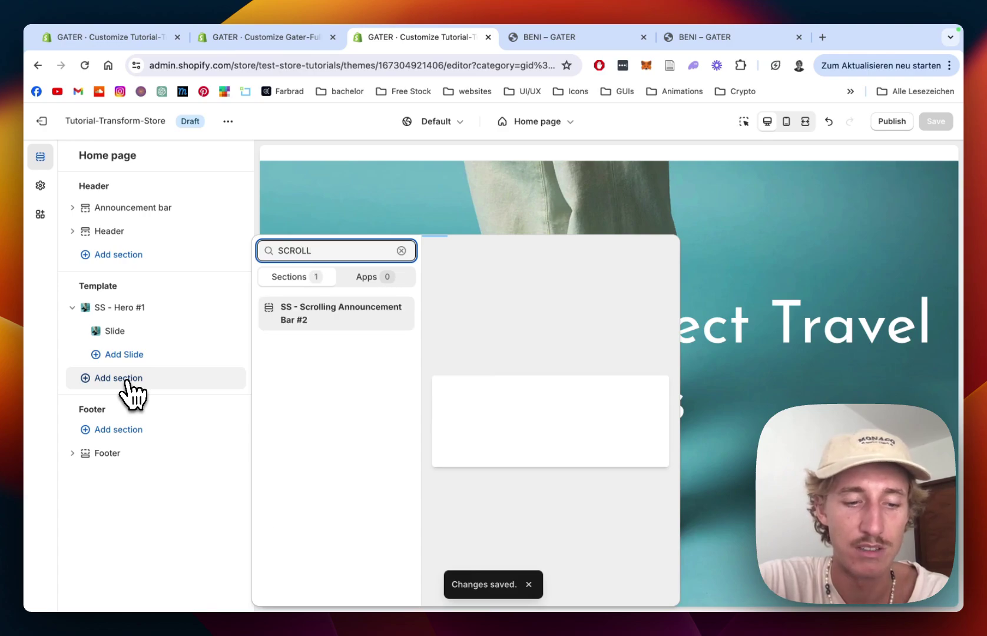
left_click(345, 325)
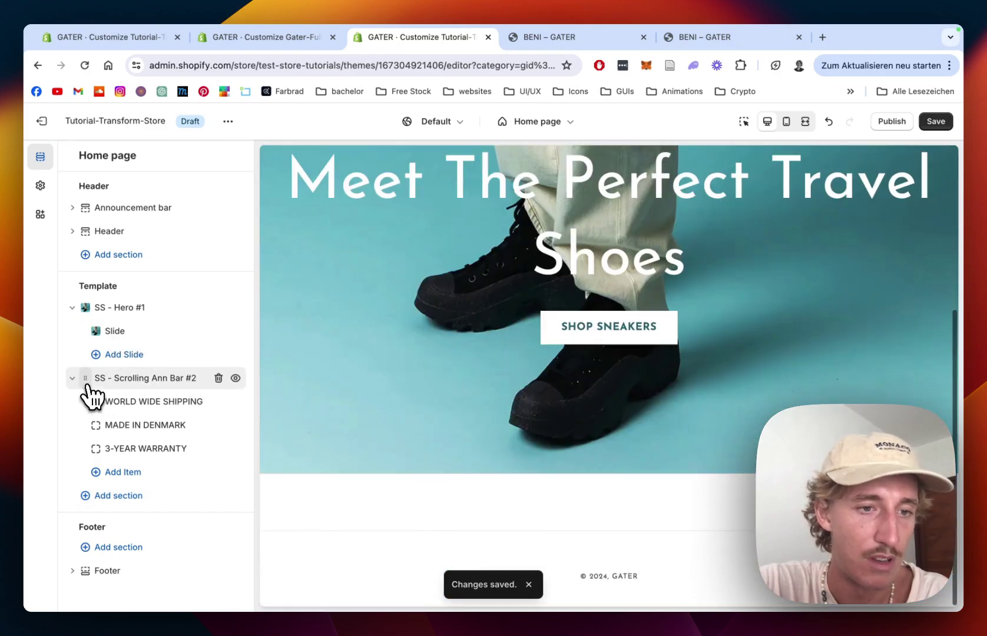
left_click_drag(87, 387, 122, 327)
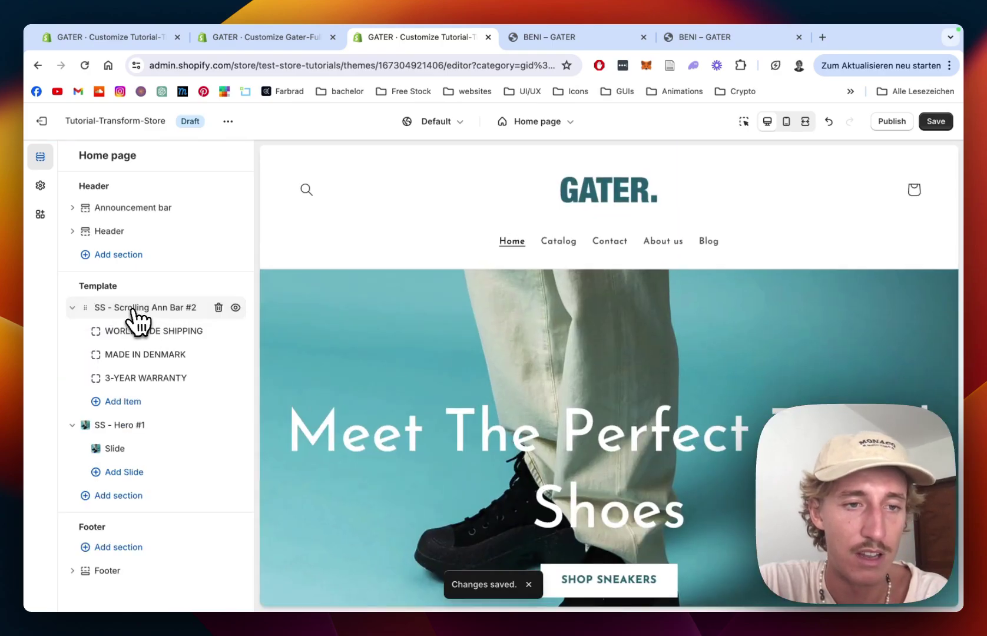
- Open the scrolling announcement bar's settings, leave its Target CSS Class empty, and save the theme
left_click(137, 308)
triple_click(166, 211)
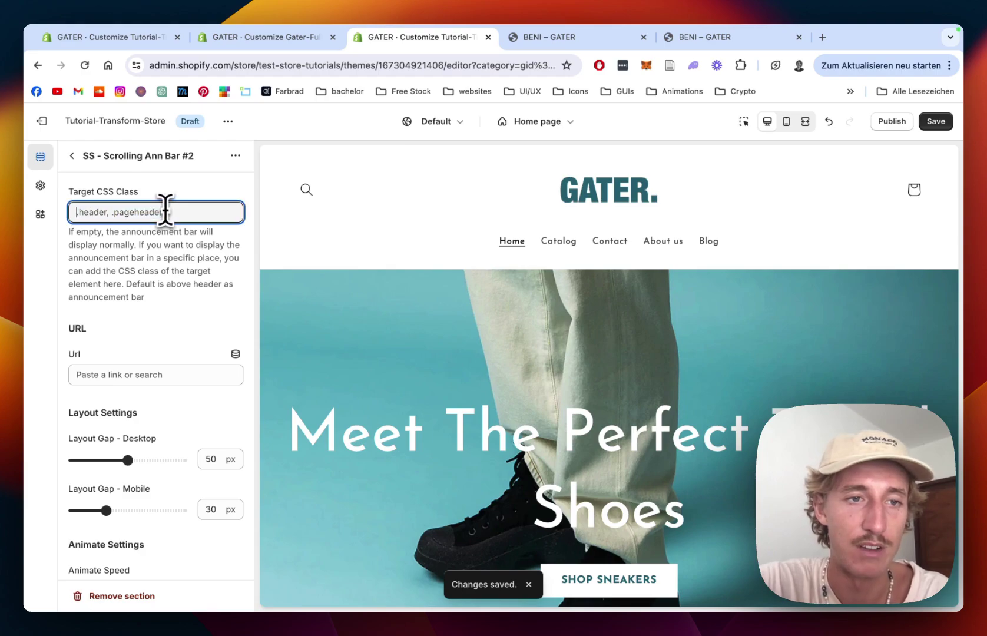
left_click(236, 199)
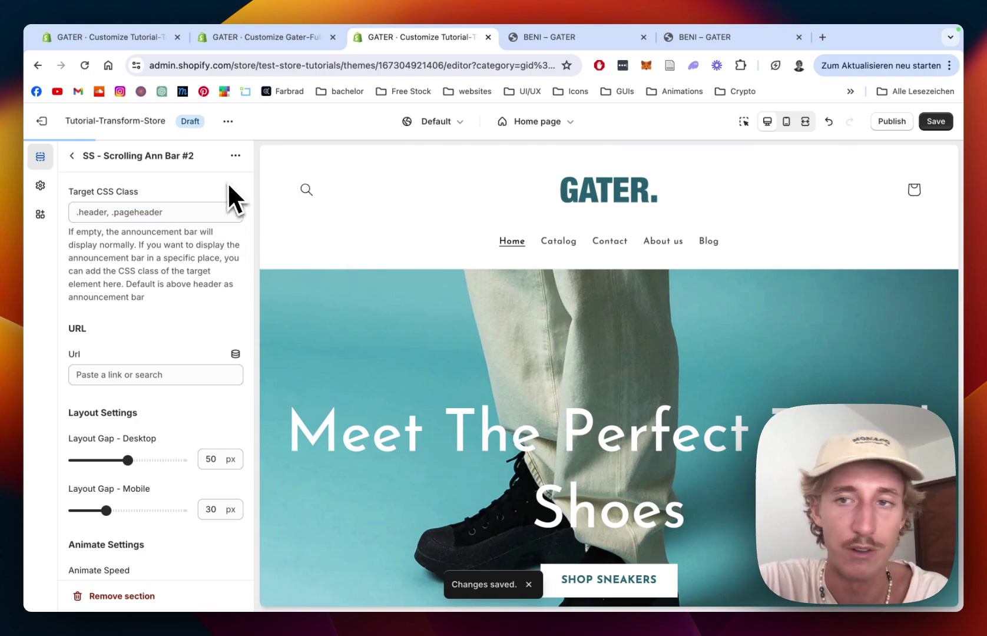
left_click(936, 125)
- Set the scrolling announcement bar's section background to the recently selected teal #2B6A78
scroll(176, 286, "down", 2)
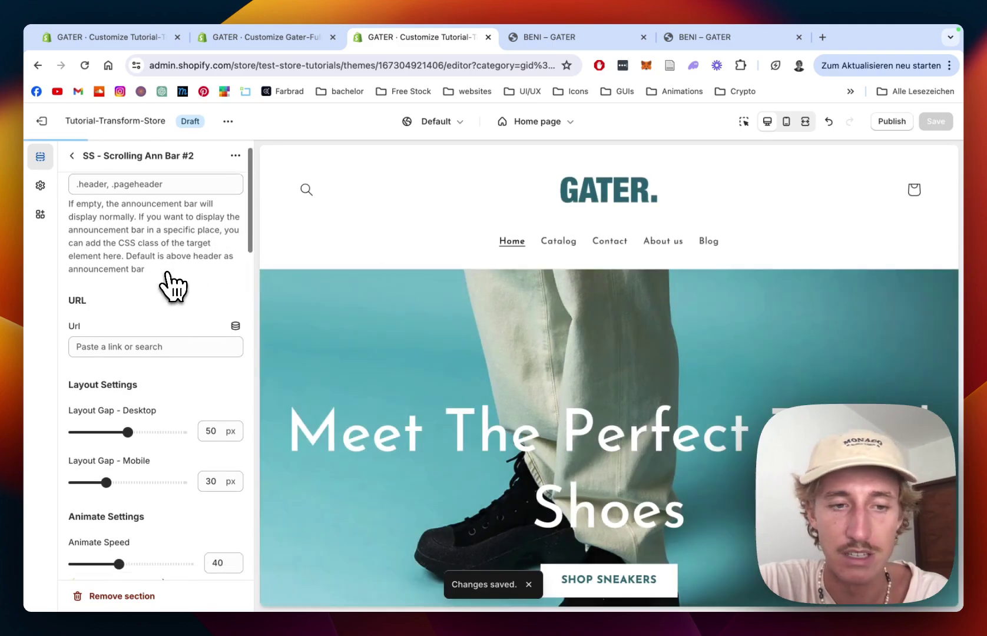
scroll(178, 370, "down", 15)
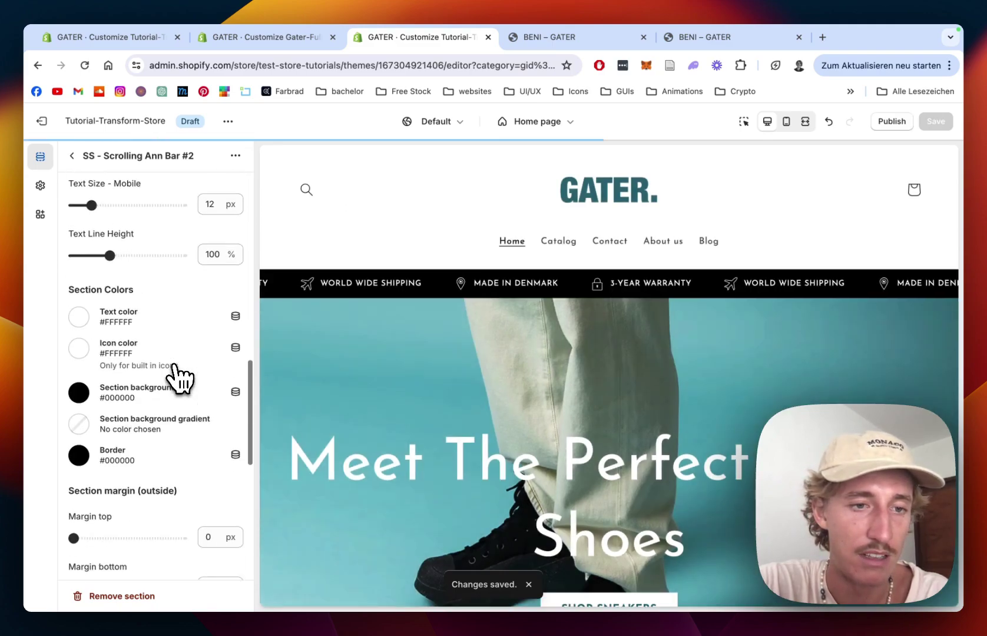
left_click(79, 343)
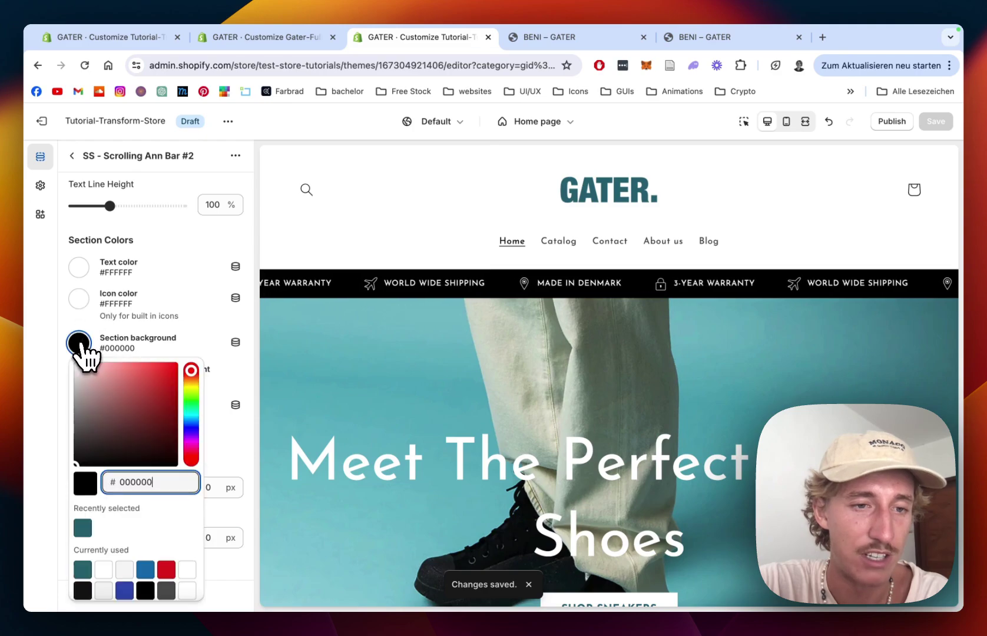
left_click(83, 527)
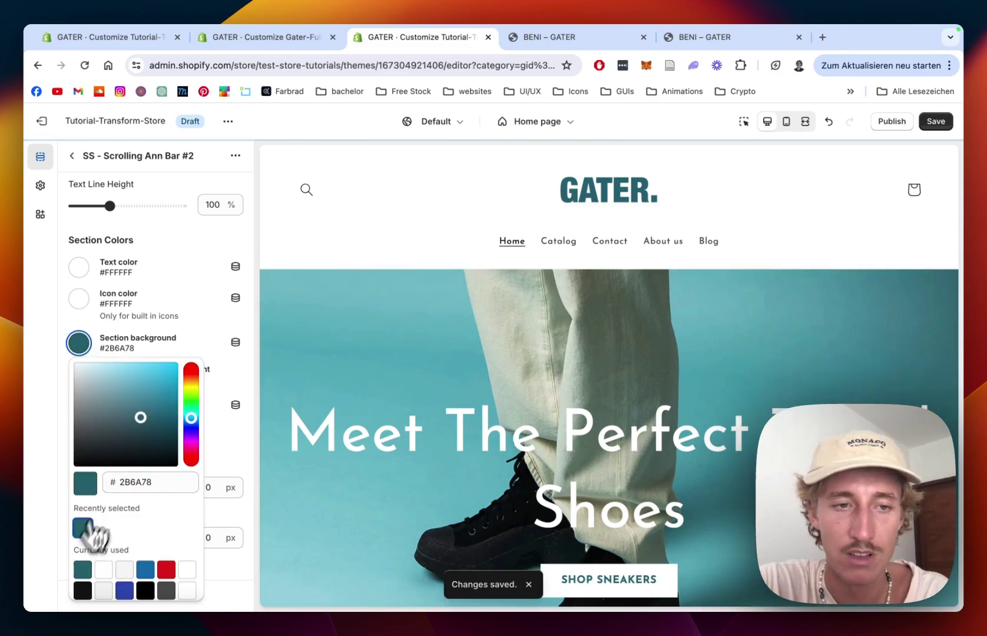
left_click(234, 277)
- Enable the custom font for the scrolling announcement bar's text, save, and check the bar in the store preview
scroll(232, 260, "up", 10)
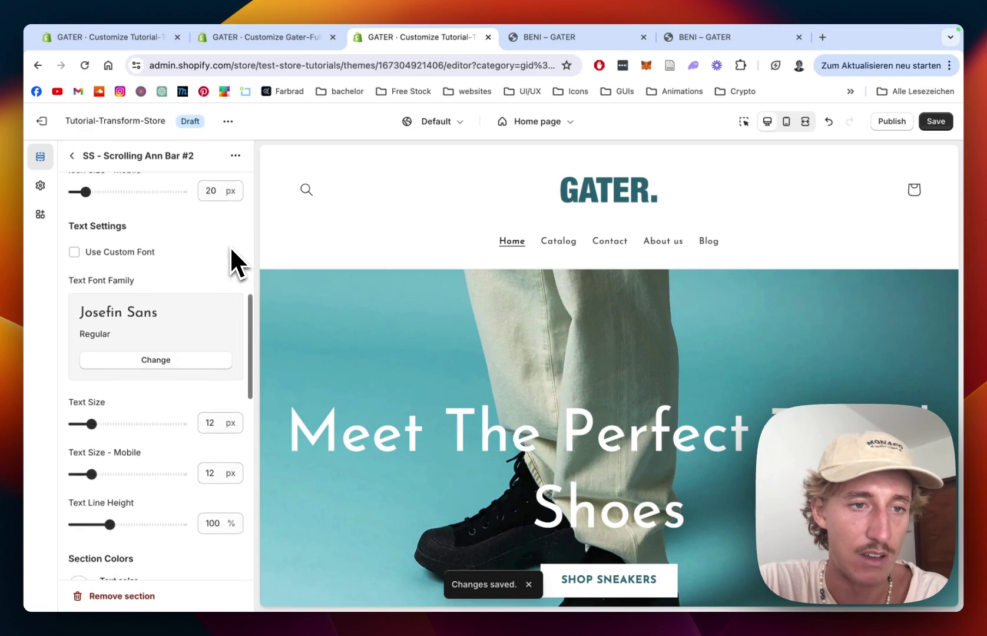
left_click(75, 263)
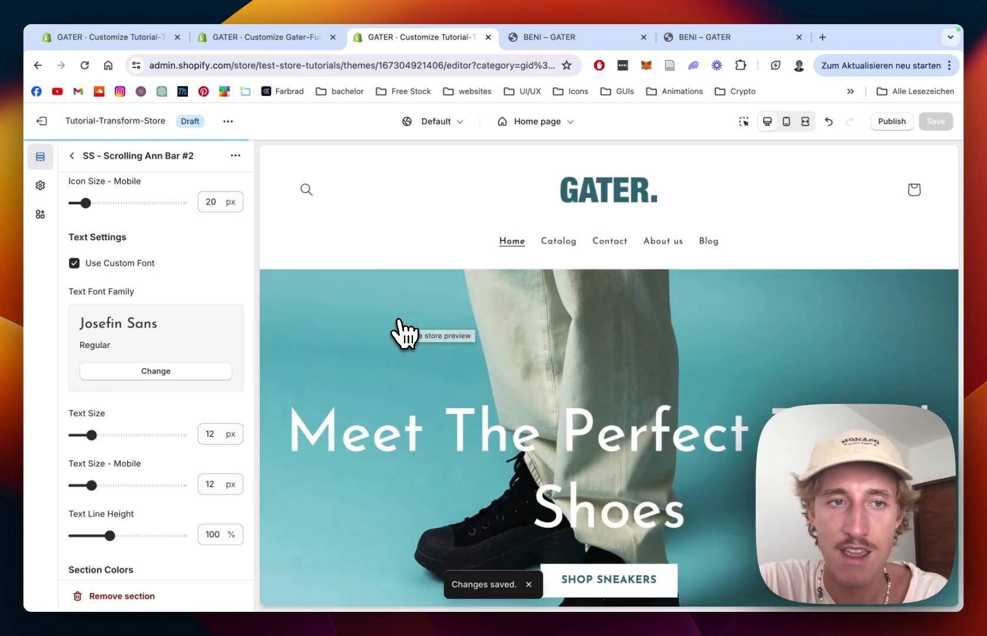
scroll(583, 315, "down", 2)
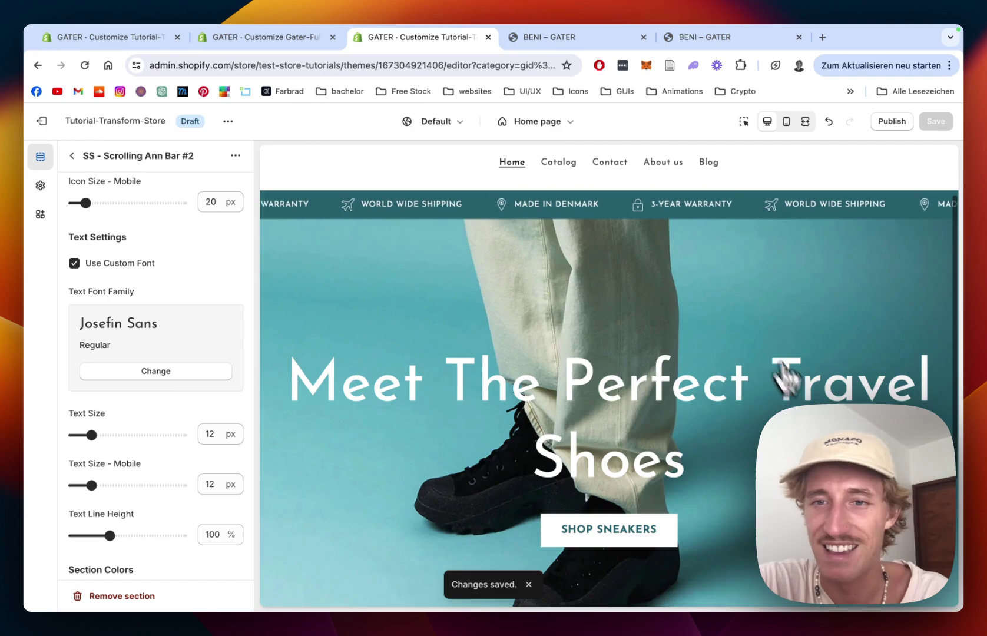
scroll(727, 311, "down", 3)
scroll(727, 310, "up", 5)
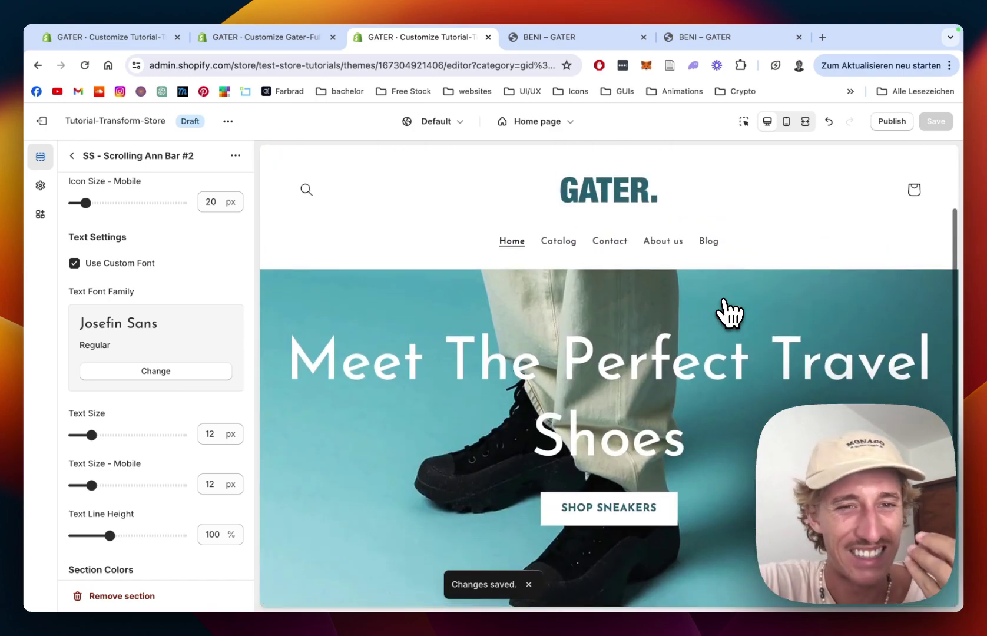
- Add the SS - Image Grid Pro section to the template below SS - Hero #1
left_click(73, 156)
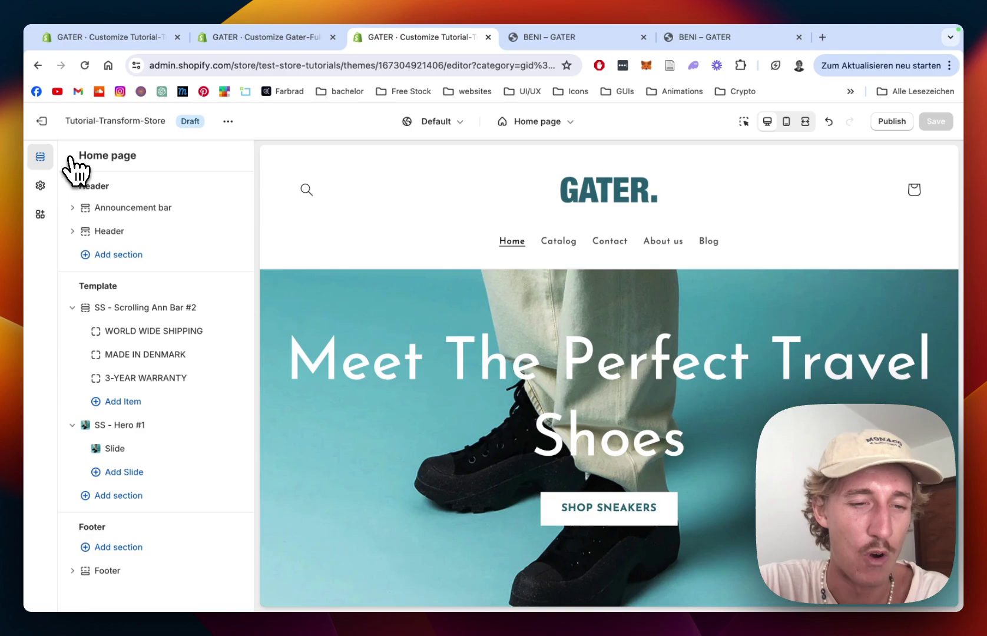
left_click(118, 495)
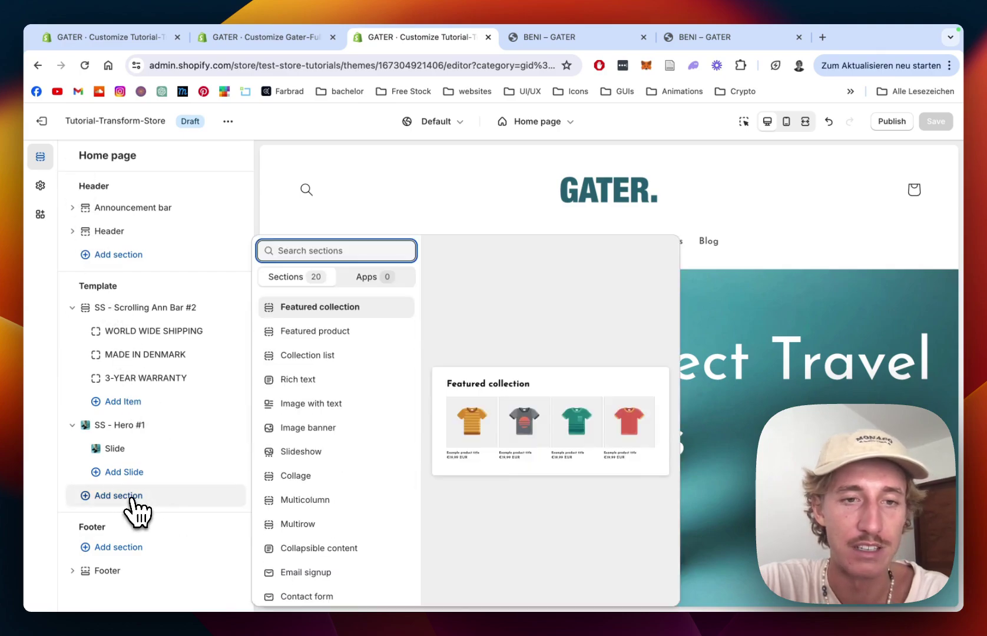
type("image grid")
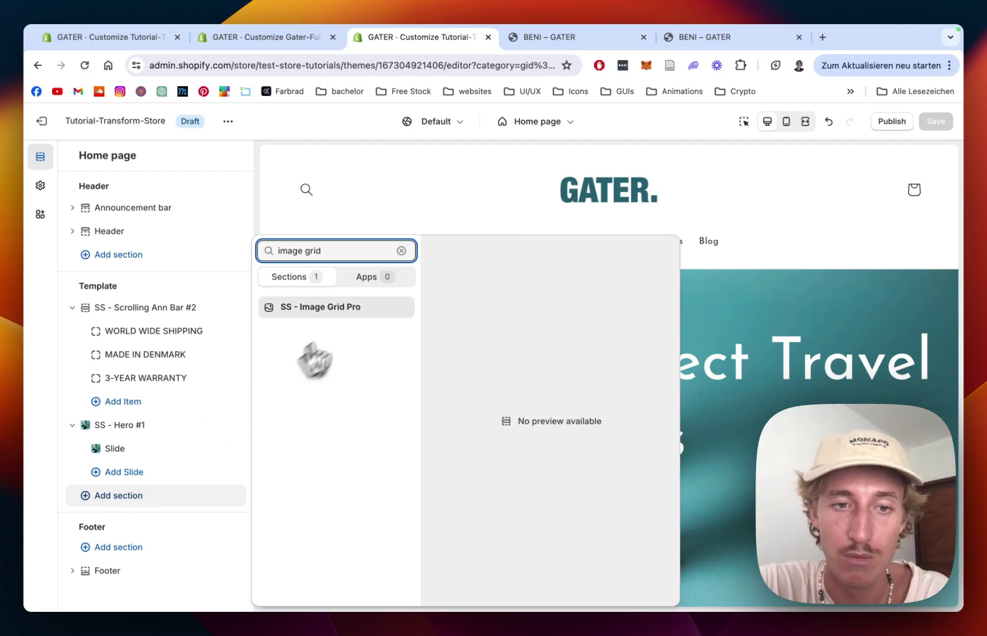
key("Escape")
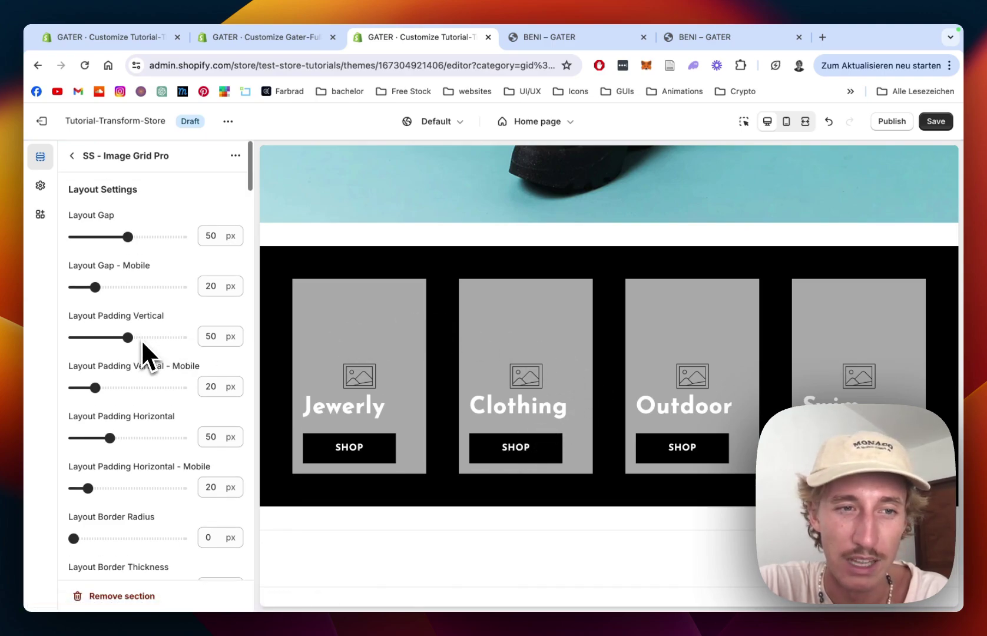
- Set the image grid's desktop layout gap, vertical layout padding and horizontal layout padding to 0 px
left_click_drag(127, 236, 59, 237)
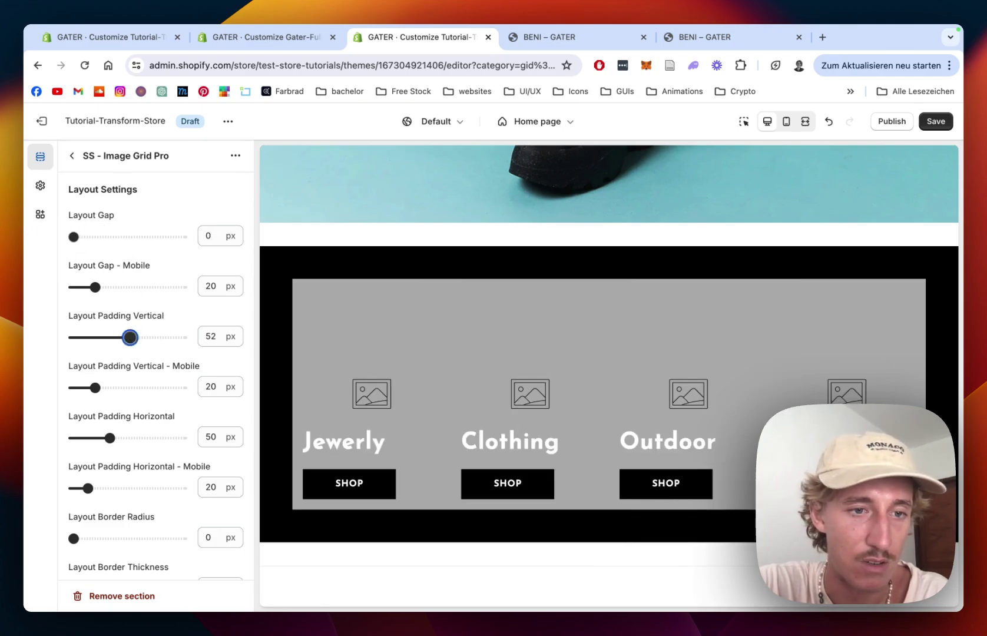
left_click_drag(131, 337, 22, 341)
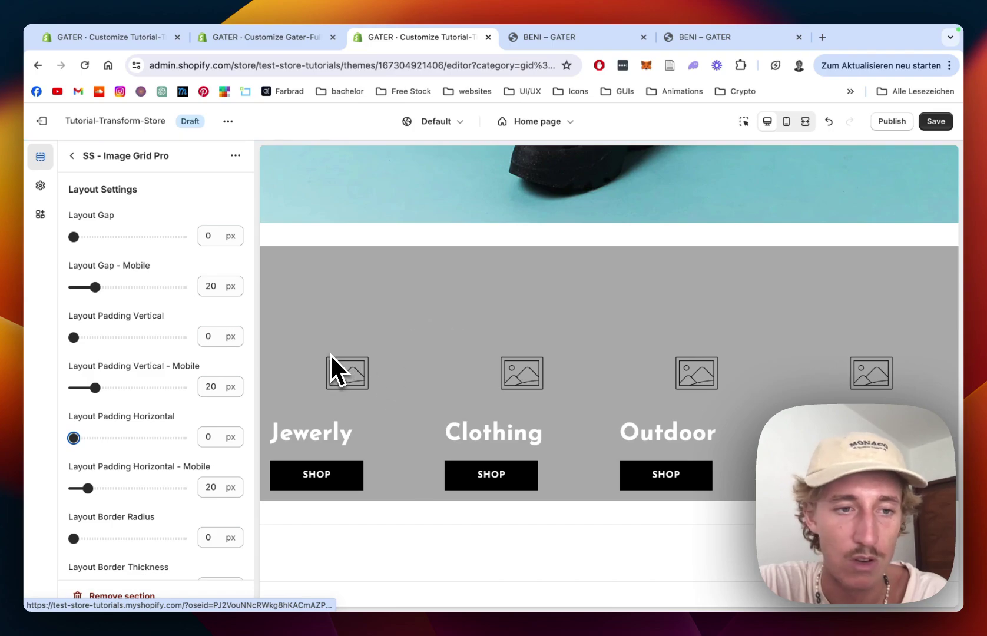
scroll(140, 332, "down", 1)
- Remove the Swim item from the SS - Image Grid Pro section and save the theme
left_click(73, 157)
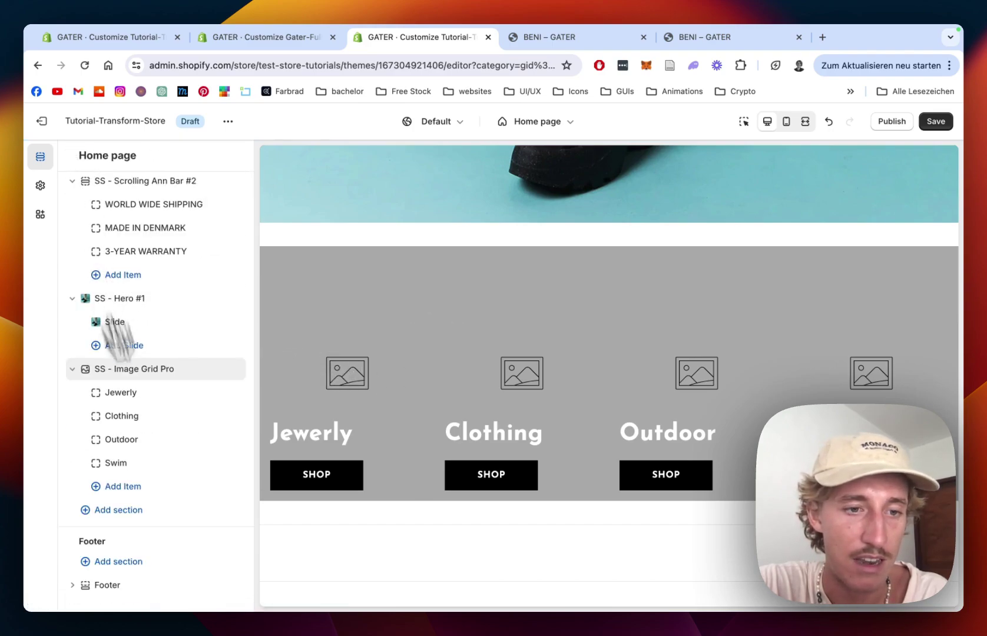
left_click(218, 463)
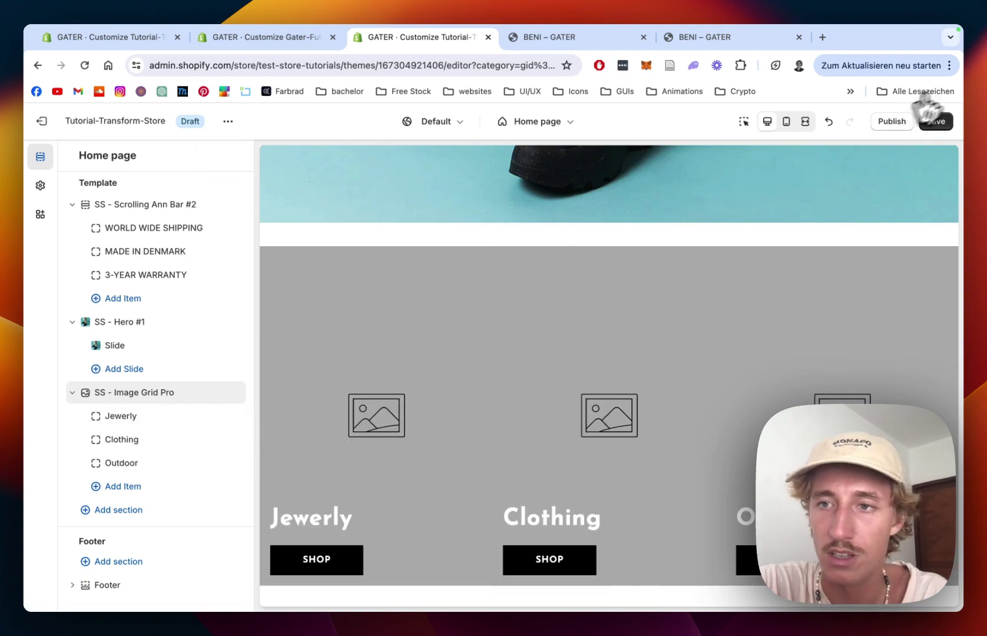
left_click(936, 121)
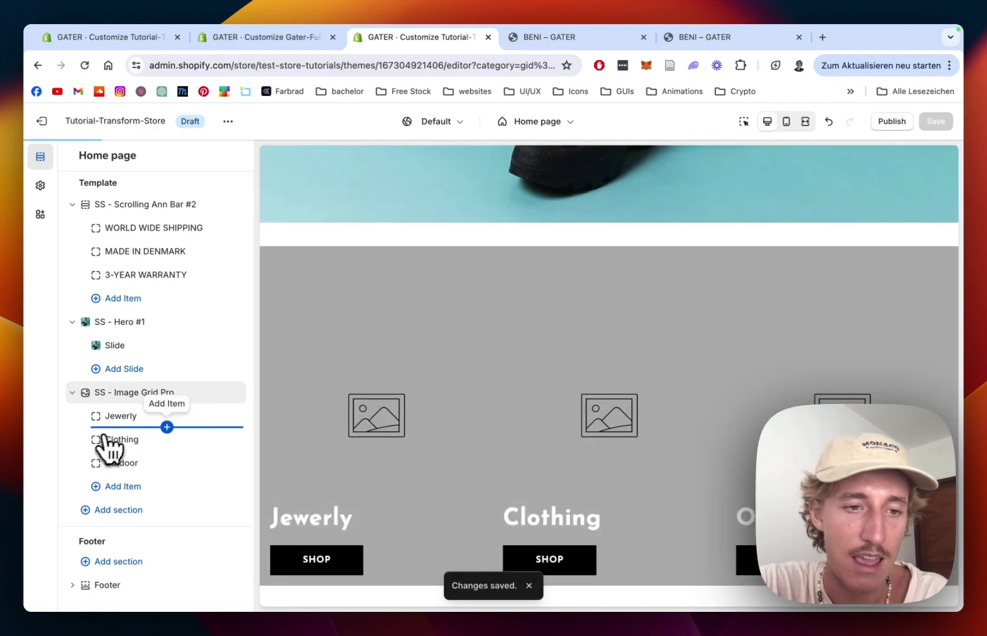
- Set the desktop vertical alignment of the card content in the SS - Image Grid Pro section to Top
left_click(144, 393)
scroll(147, 283, "down", 5)
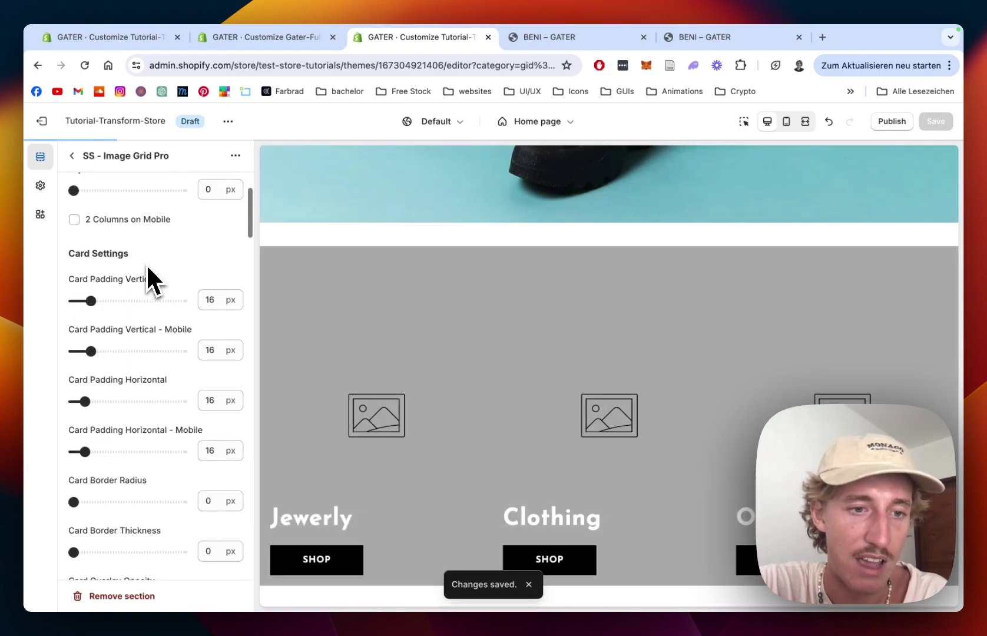
scroll(147, 274, "down", 8)
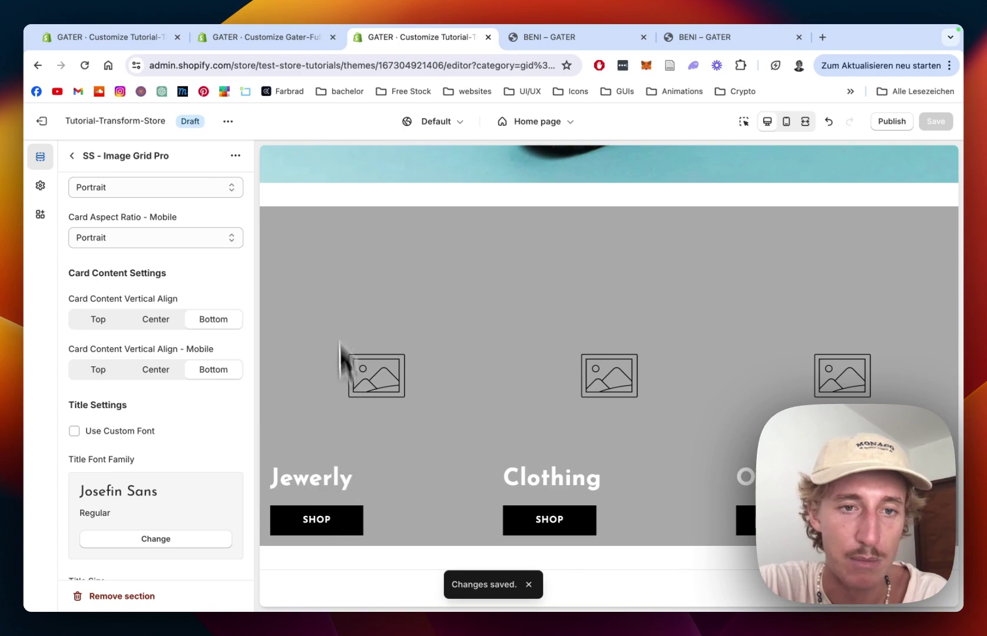
scroll(174, 378, "down", 3)
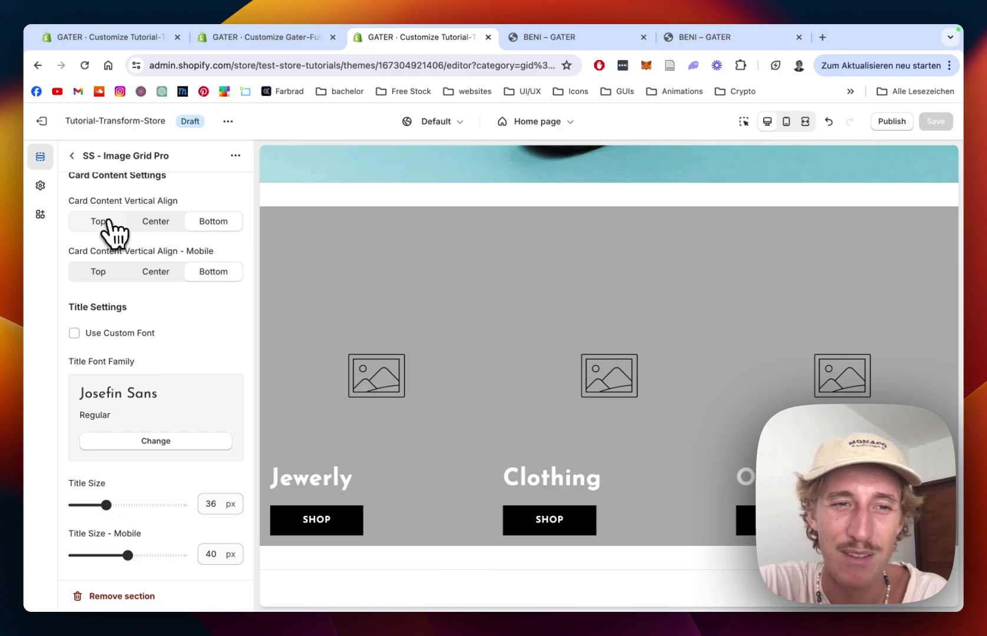
left_click(100, 222)
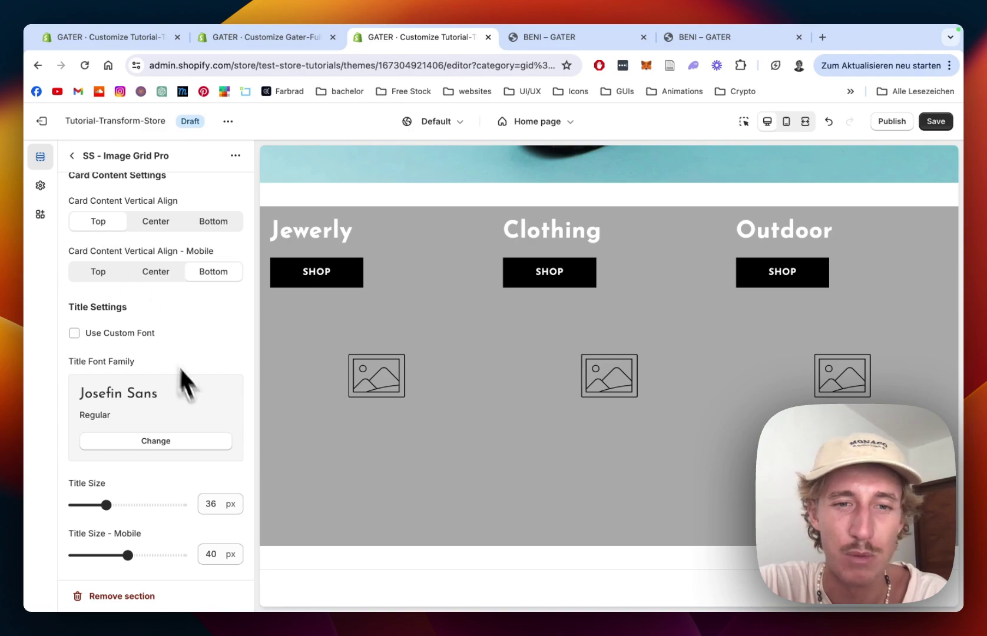
- Set the image grid's card aspect ratio to Square for both desktop and mobile
scroll(196, 396, "up", 5)
left_click(168, 281)
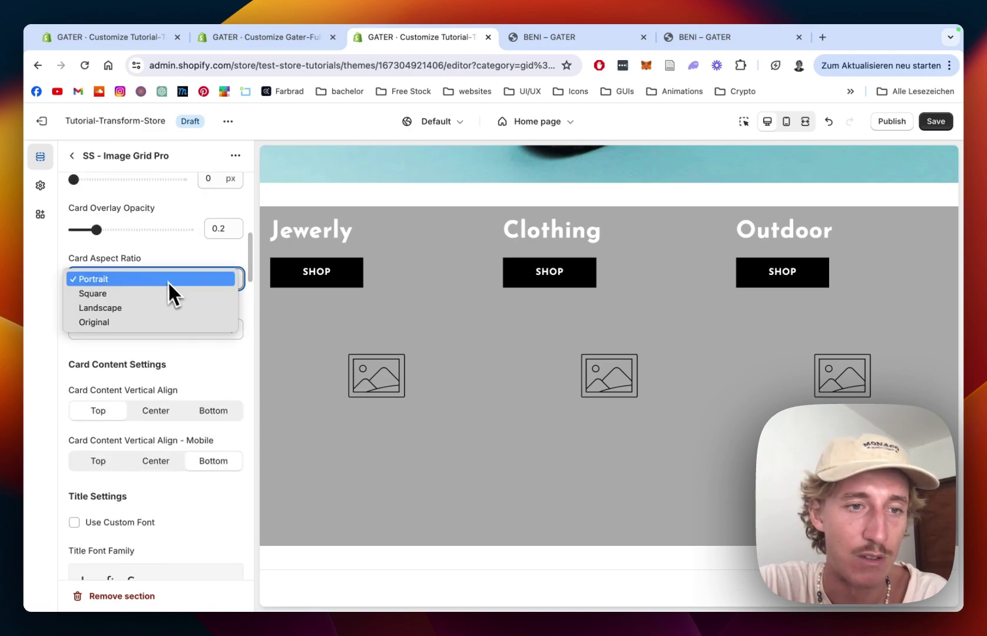
left_click(162, 293)
left_click(134, 326)
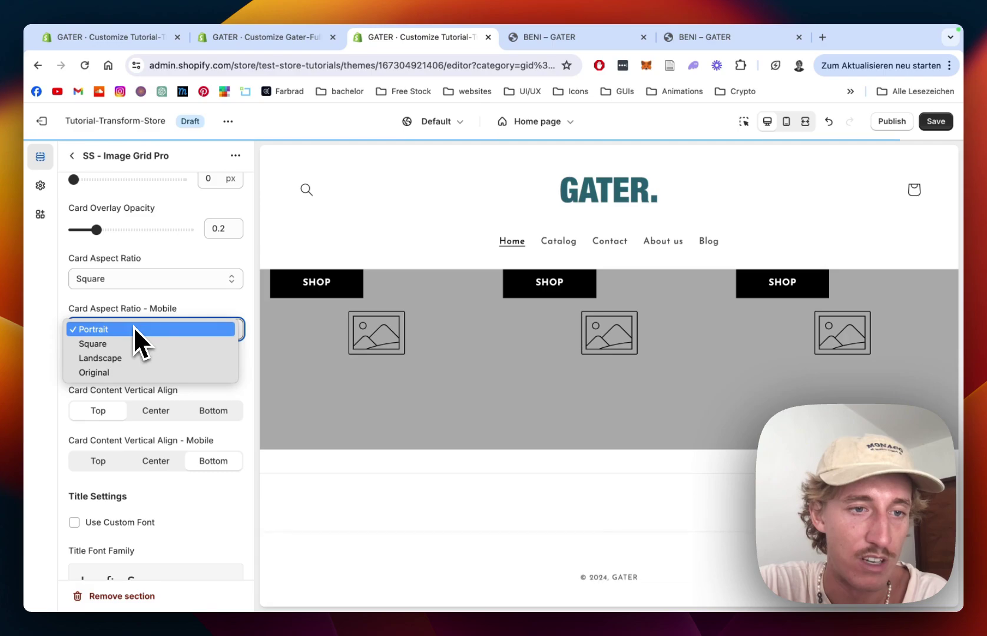
left_click(116, 345)
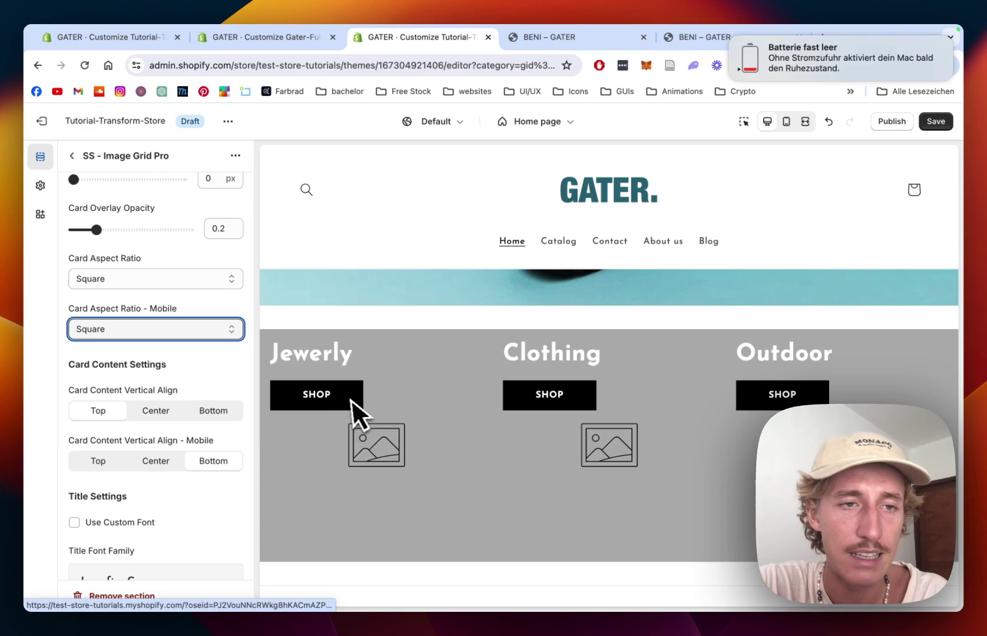
- Assign the beige and silver sneaker image from the store library to the Jewerly item of the image grid
left_click(72, 156)
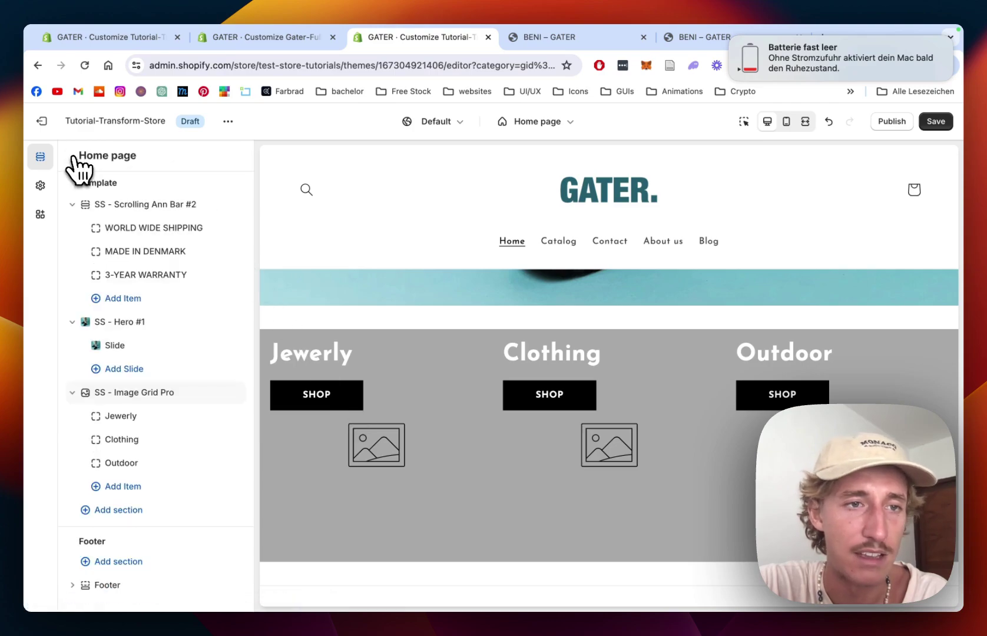
left_click(126, 416)
left_click(159, 278)
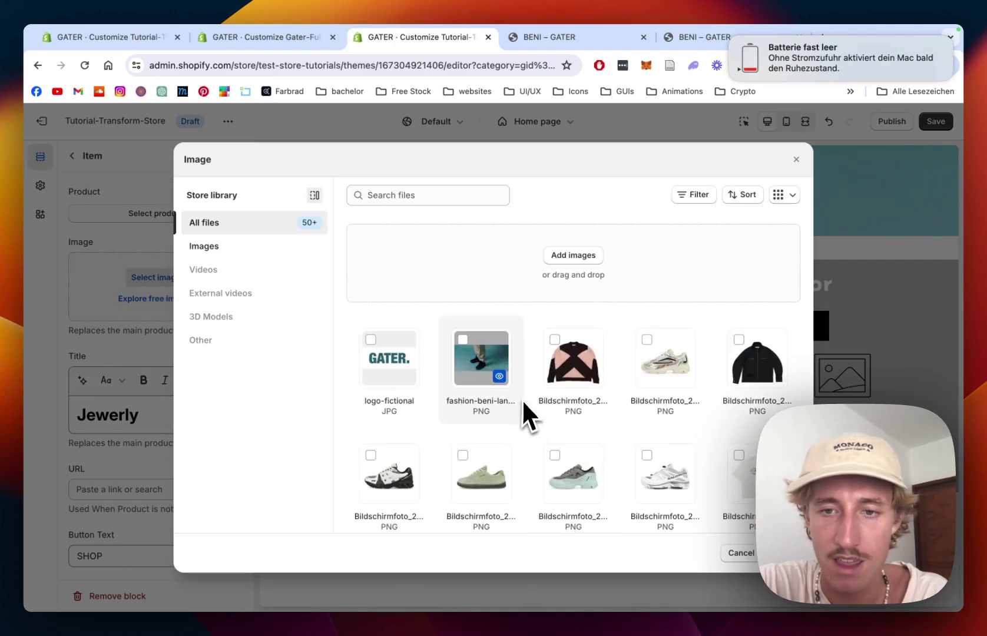
left_click(683, 394)
left_click(777, 553)
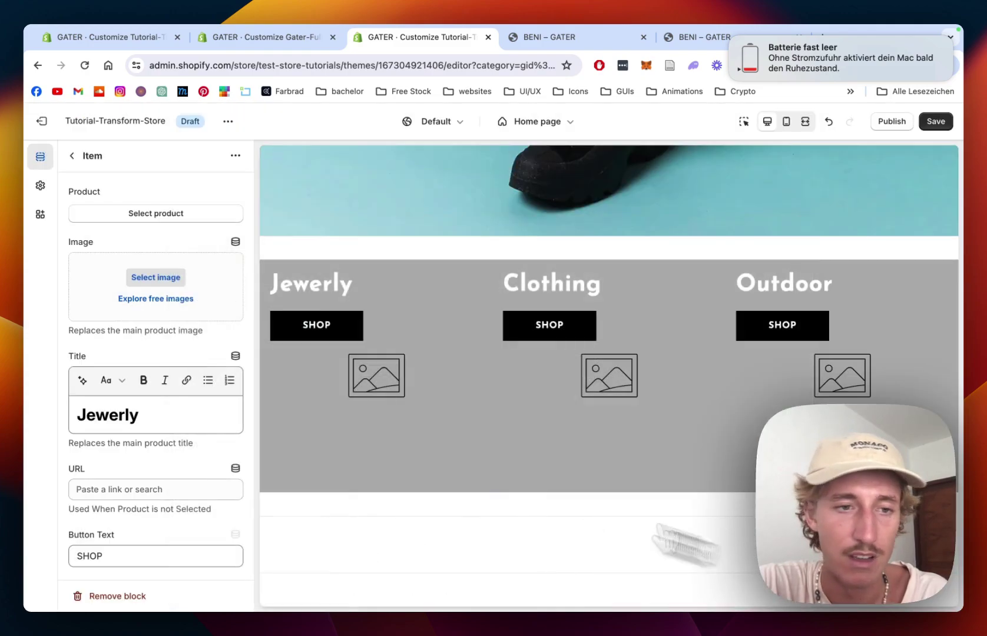
- Assign the green sneaker image from the store library to the Clothing item
left_click(71, 156)
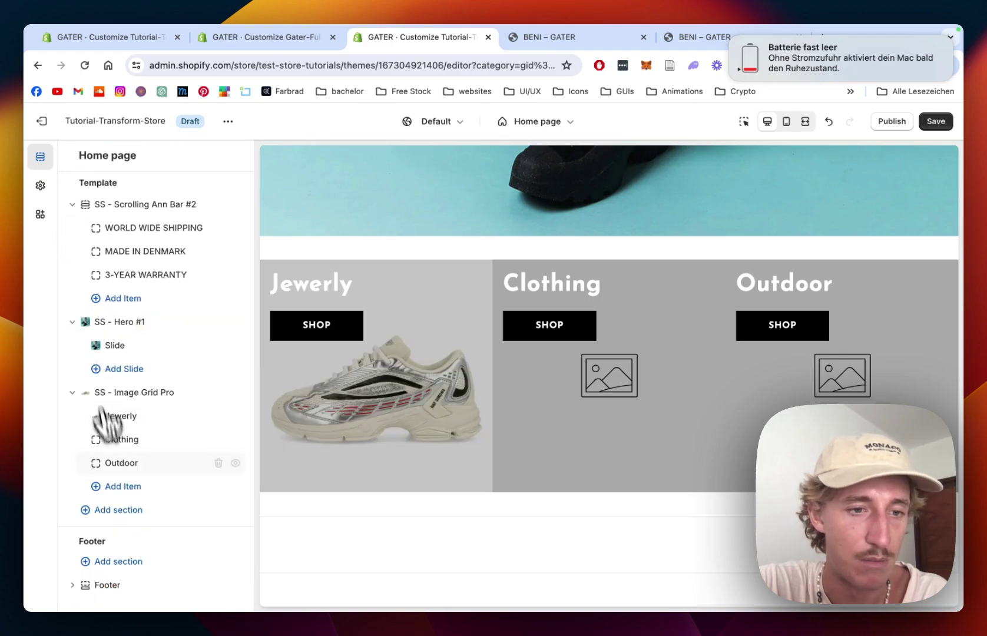
left_click(131, 438)
left_click(148, 255)
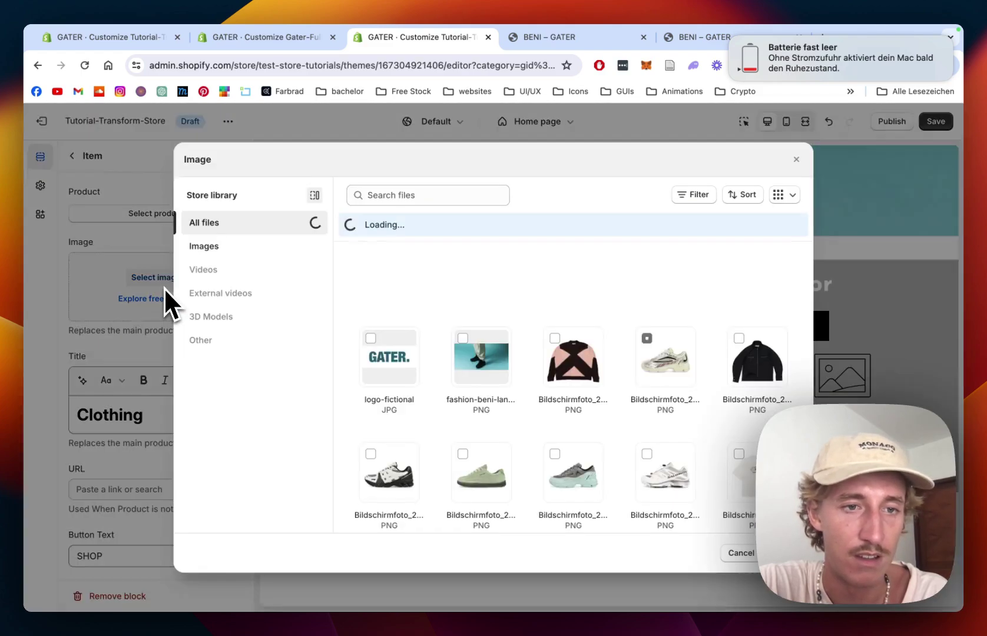
left_click(481, 474)
left_click(777, 553)
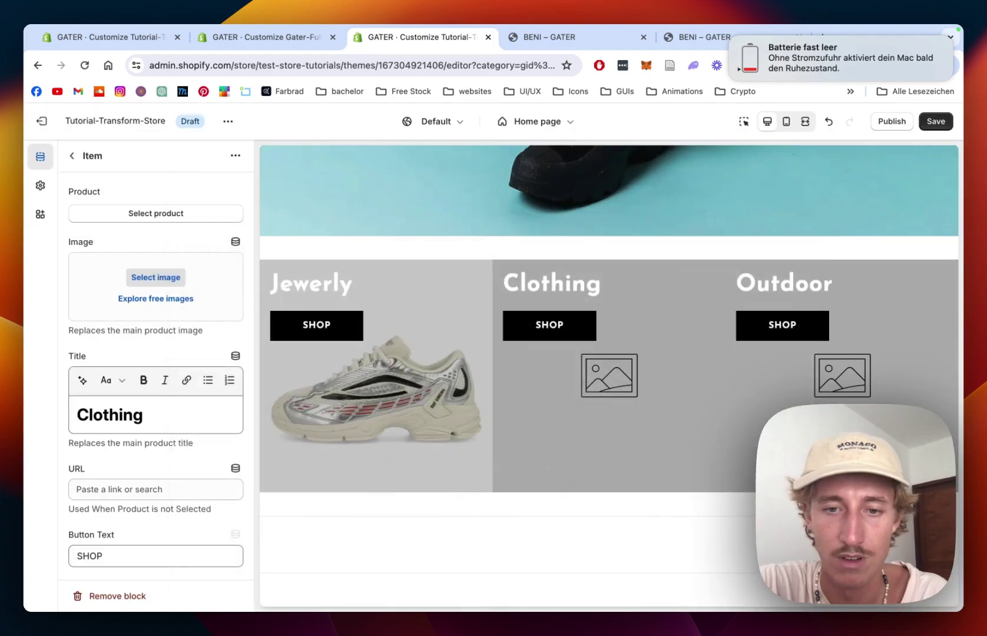
- Assign the grey and mint sneaker image from the store library to the Outdoor item
left_click(72, 156)
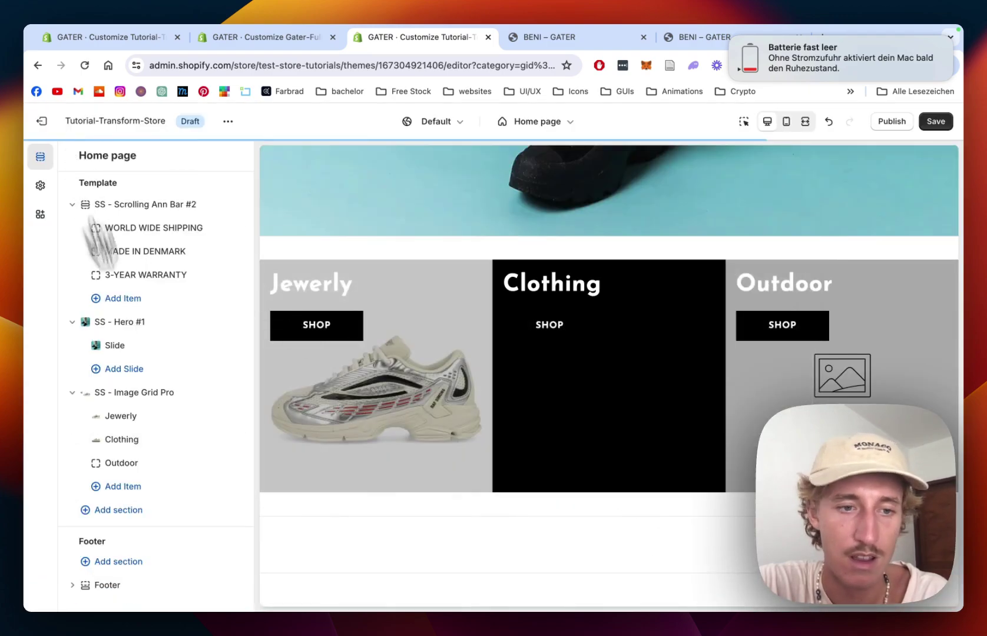
left_click(132, 462)
left_click(156, 277)
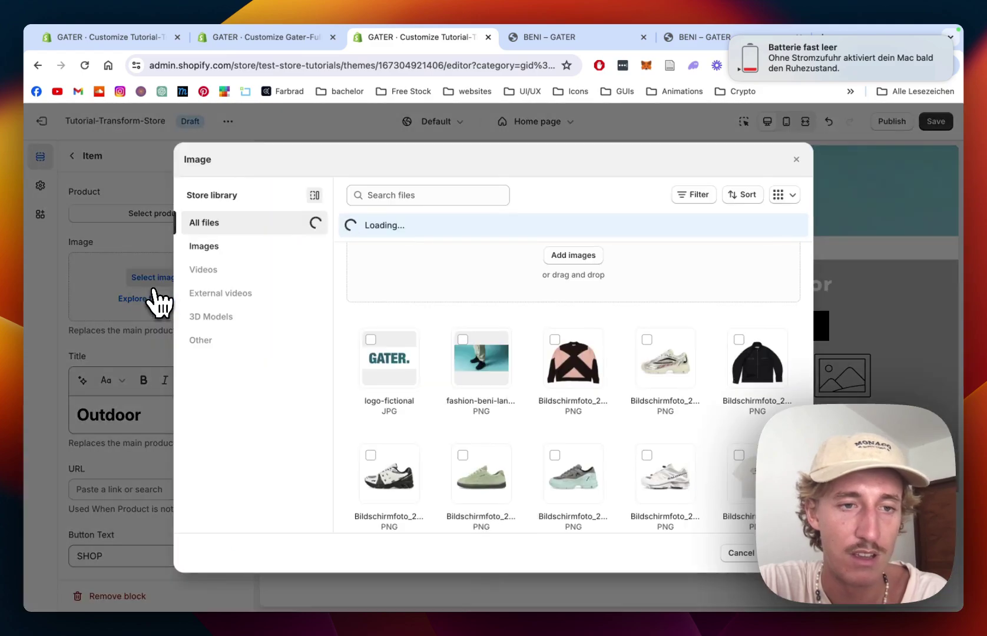
left_click(574, 471)
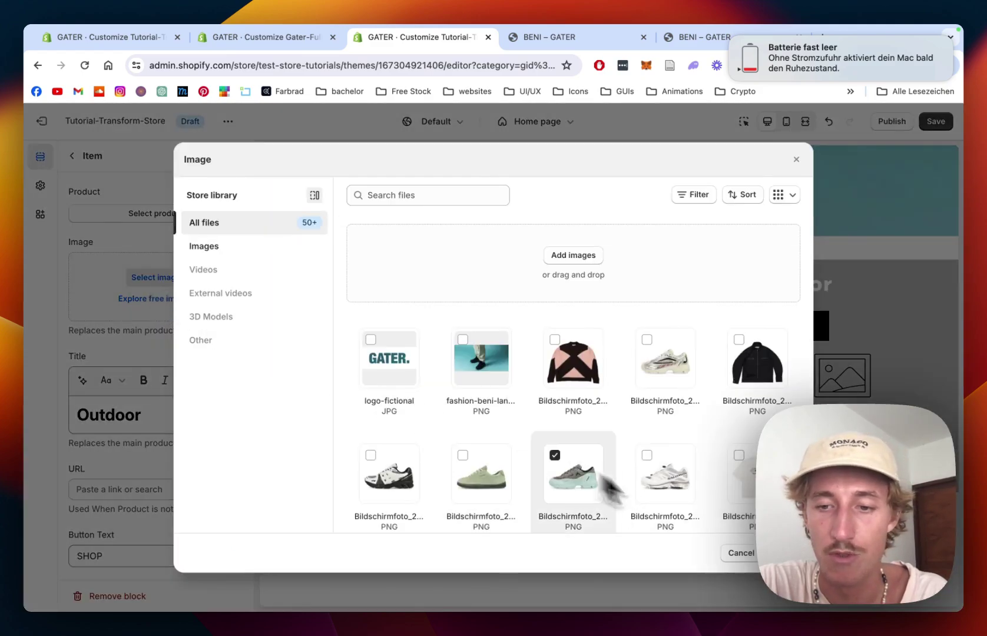
left_click(777, 552)
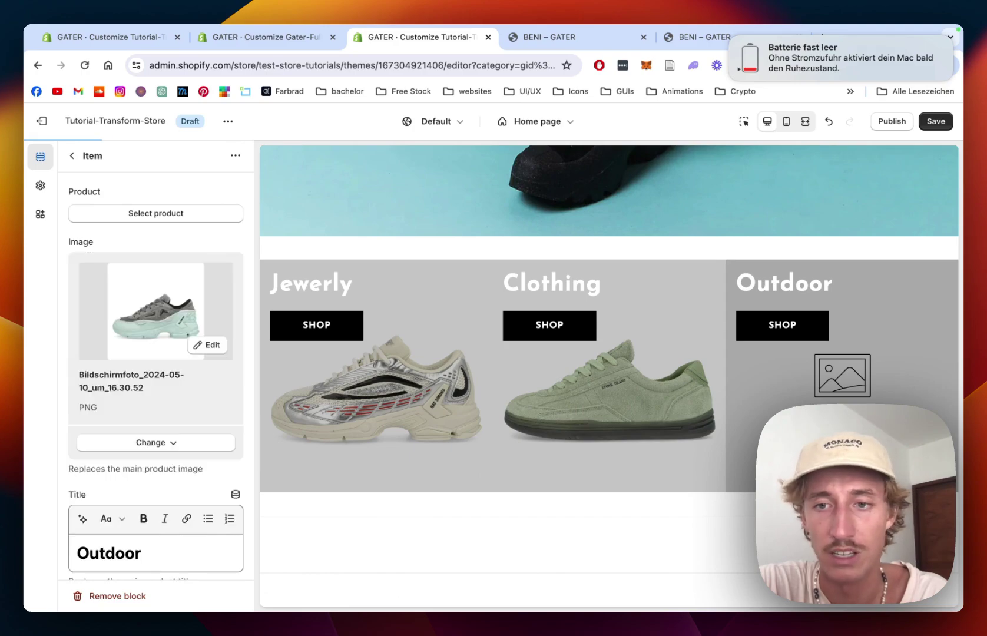
- Replace the Jewerly item's title with "The champ"
left_click(72, 157)
left_click(134, 420)
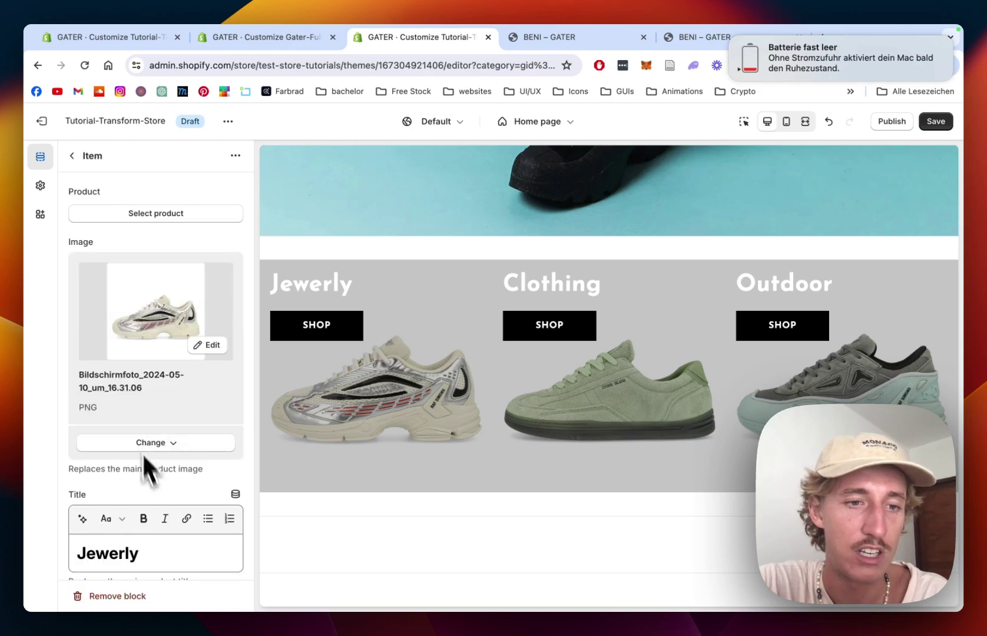
left_click_drag(159, 553, 24, 554)
type("The ")
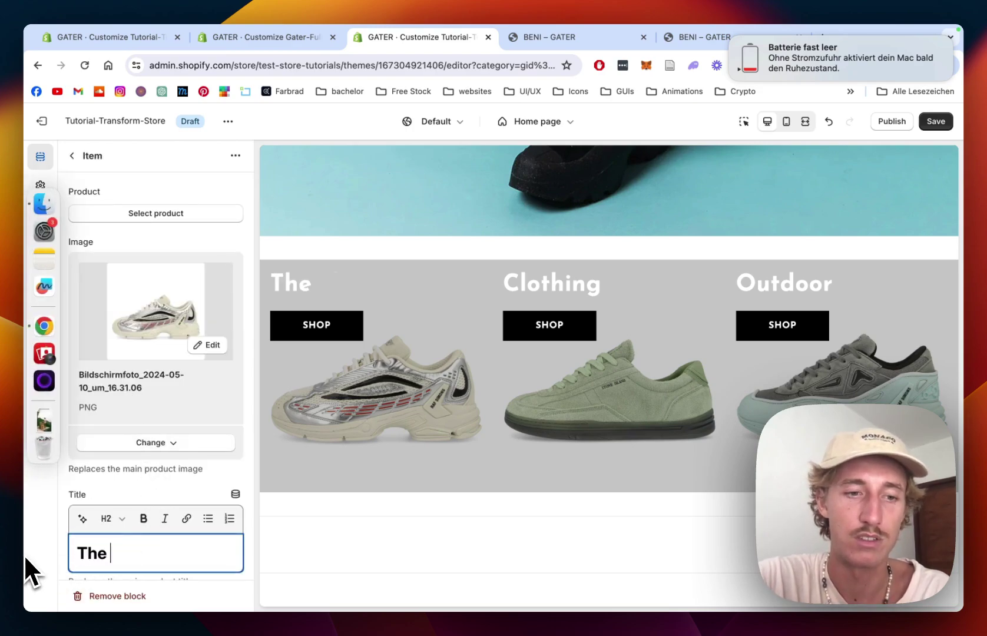
type("champ")
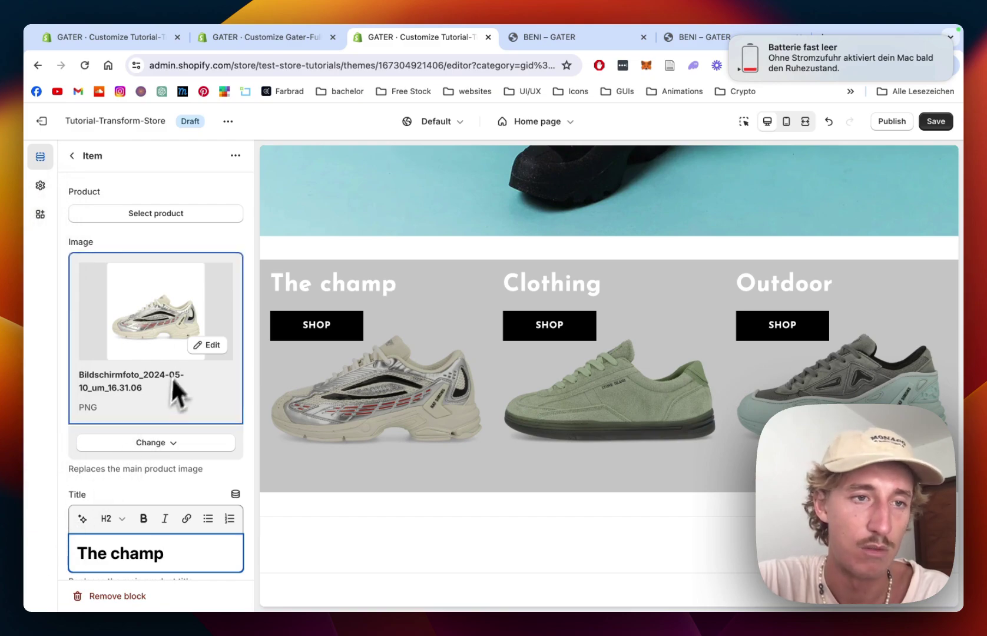
- Replace the Clothing item's title with "The hero"
left_click(72, 155)
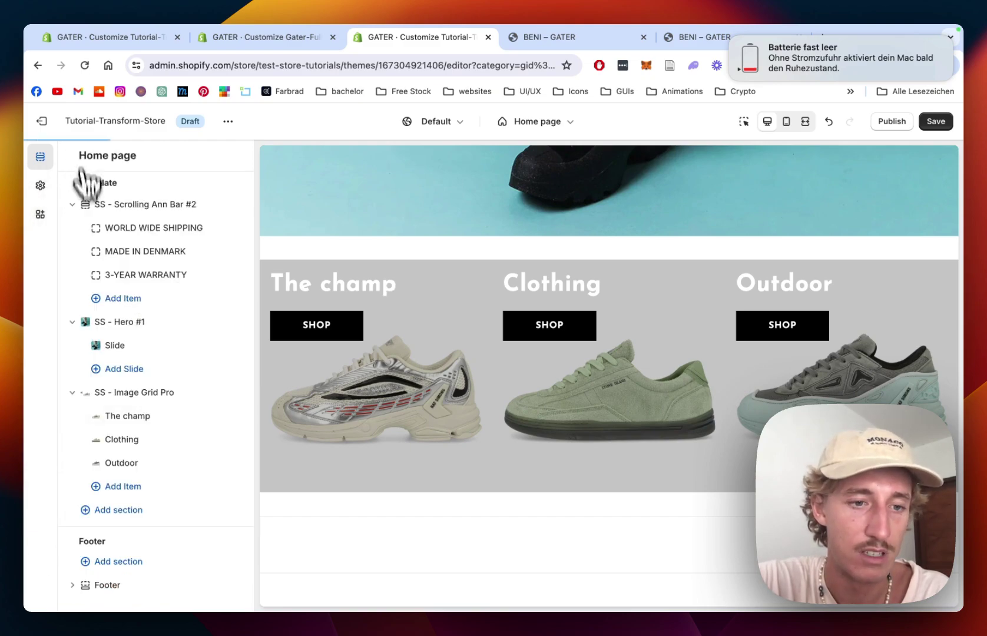
left_click(141, 440)
double_click(153, 557)
type("The hero")
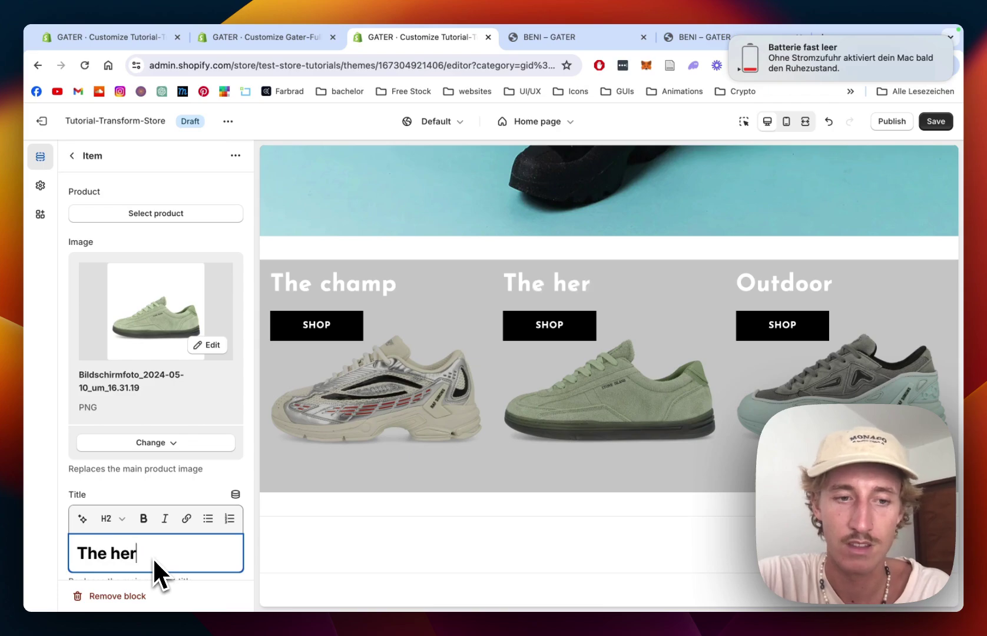
- Replace the Outdoor item's title with "The walker"
left_click(73, 157)
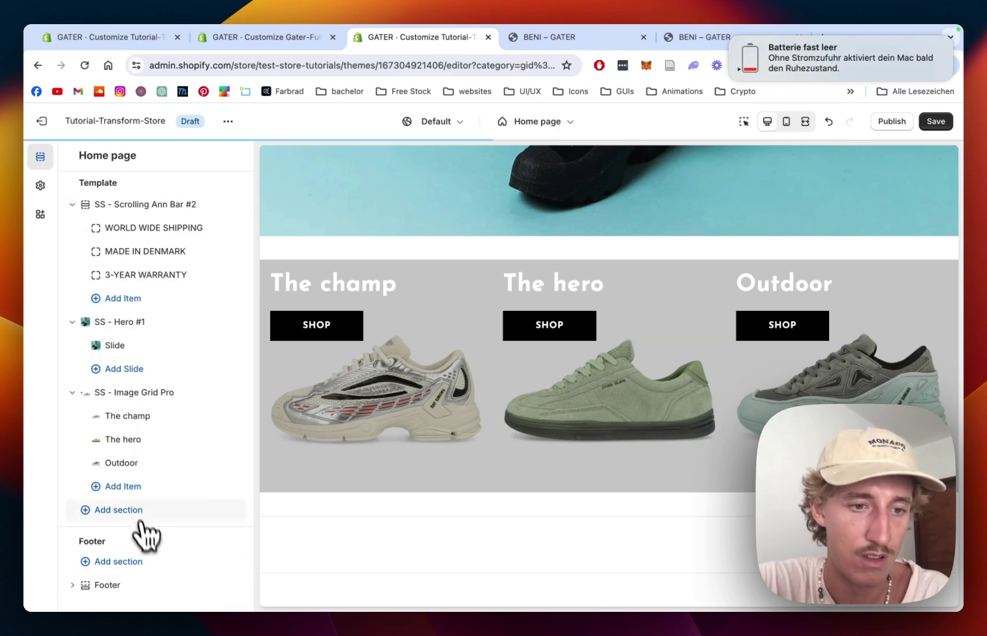
left_click(121, 462)
left_click(170, 548)
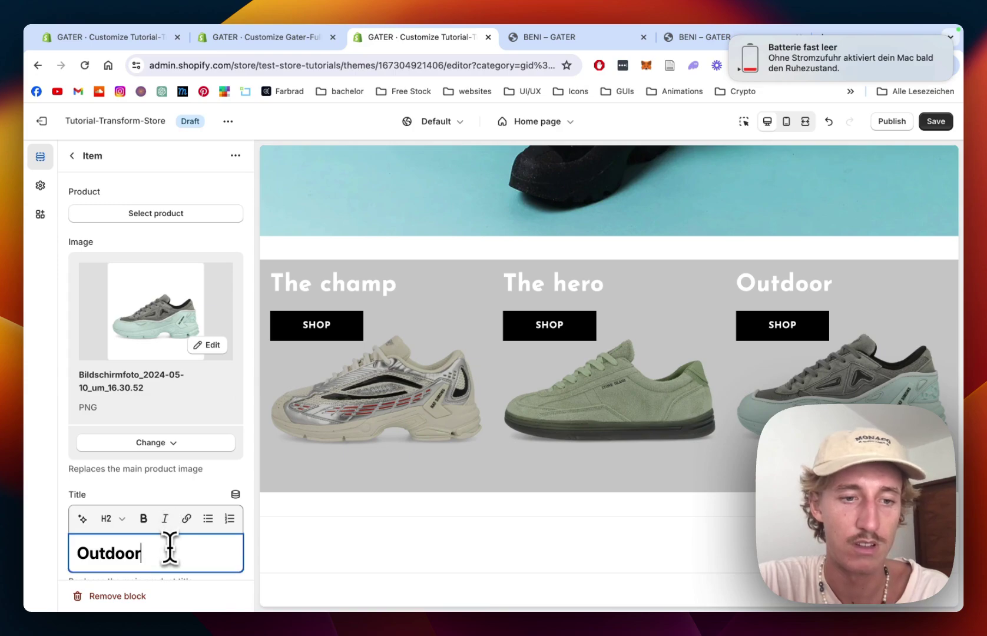
type("The walker")
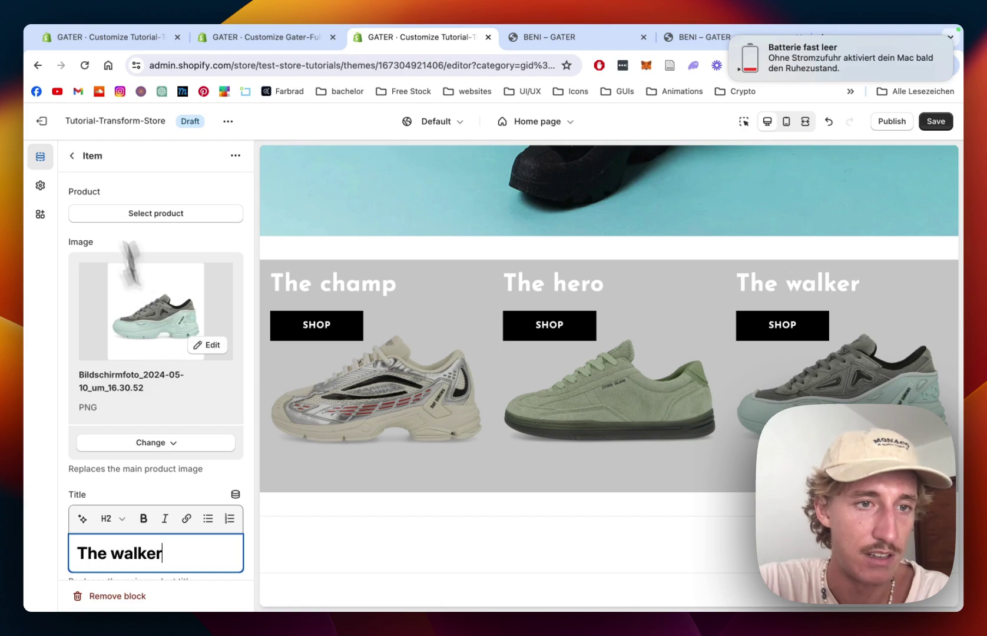
- Find the card overlay opacity setting of the SS - Image Grid Pro section and lower it to its minimum
left_click(72, 156)
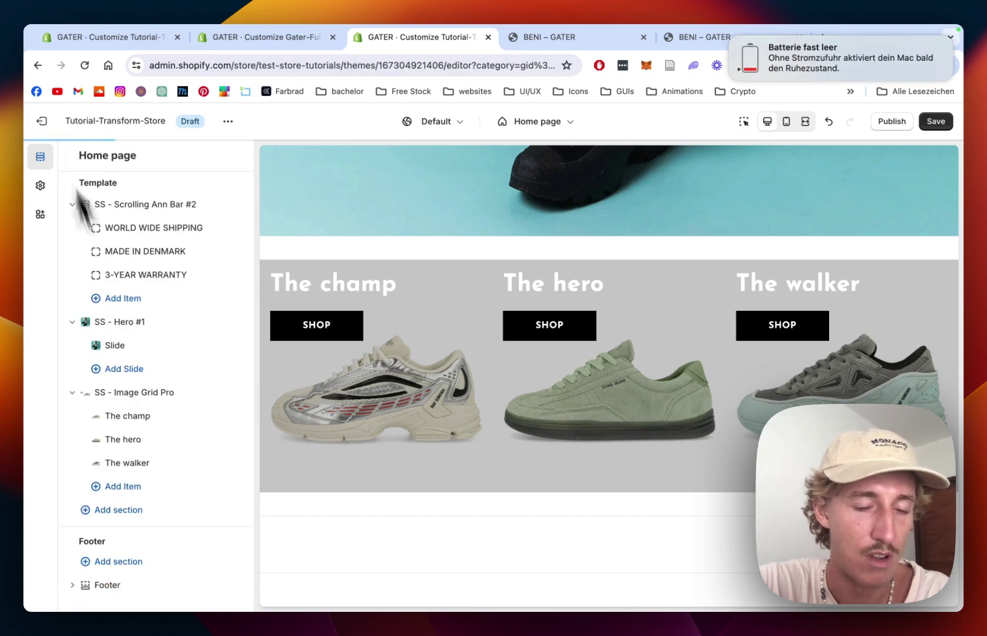
left_click(145, 394)
scroll(176, 307, "down", 4)
key("super+f")
type("s")
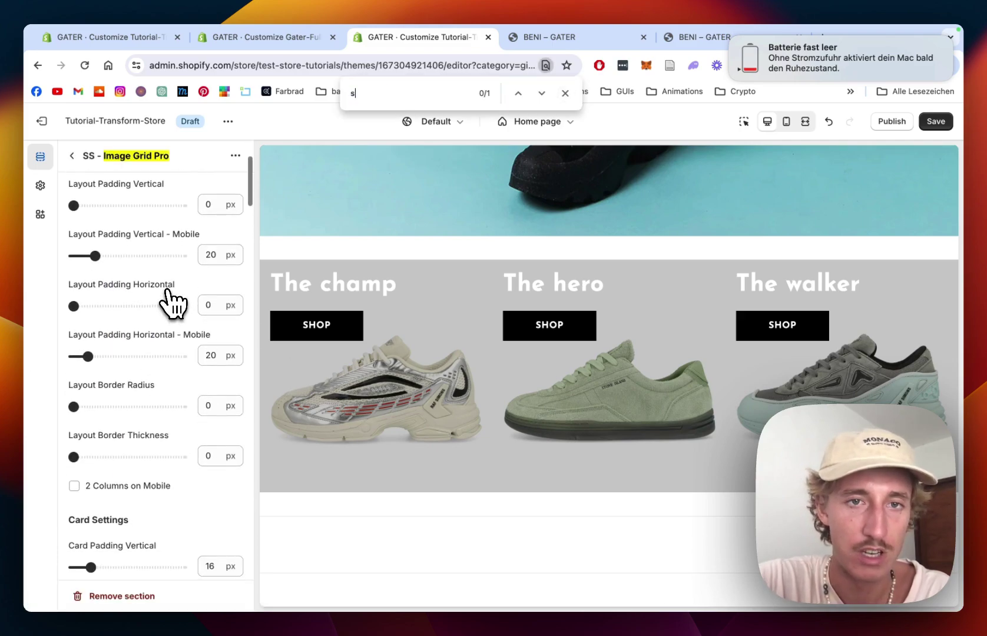
type("hado")
key("super+a")
type("opaci")
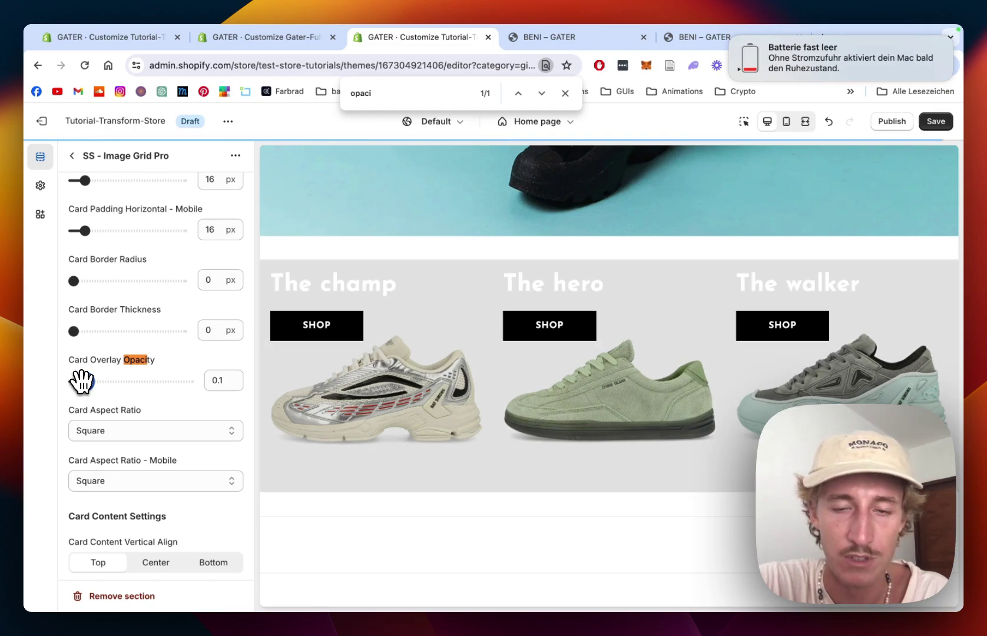
left_click_drag(82, 381, 75, 381)
- Set the image grid's card title color to the brand teal #2B6A78
scroll(147, 377, "down", 15)
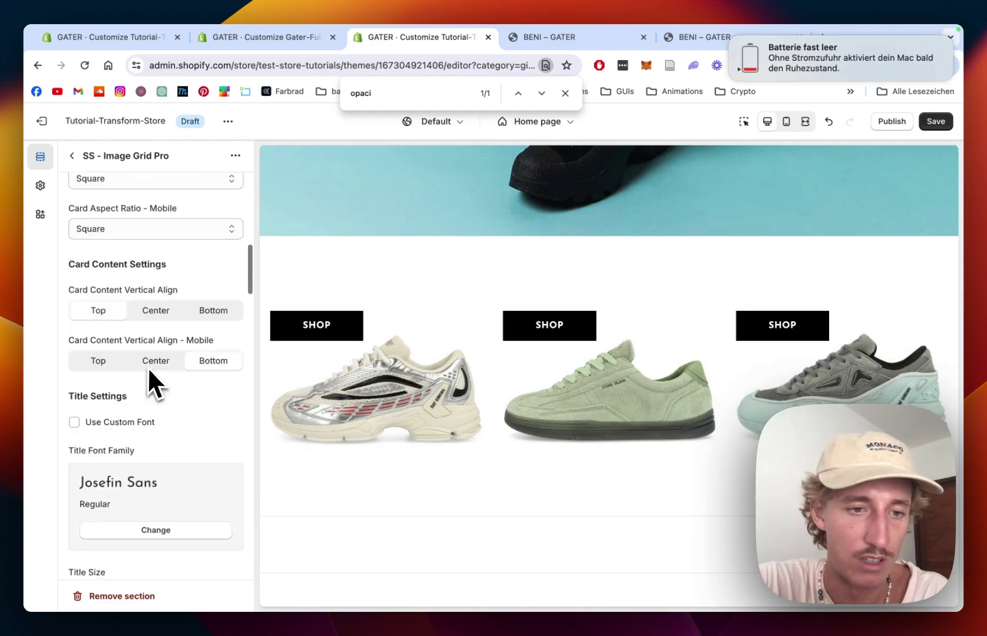
scroll(149, 373, "down", 15)
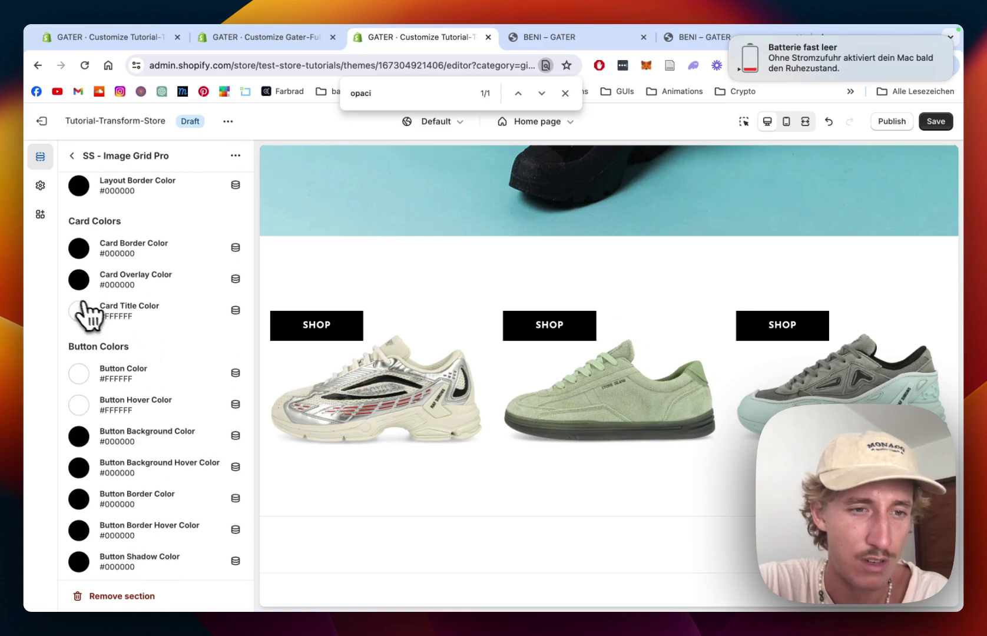
left_click(78, 310)
left_click(82, 497)
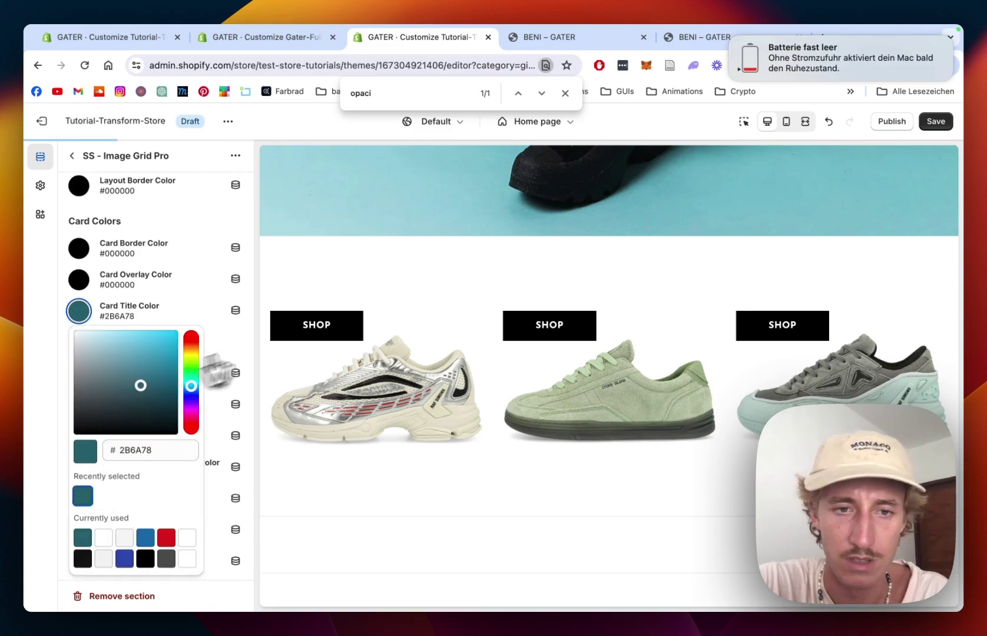
left_click(242, 300)
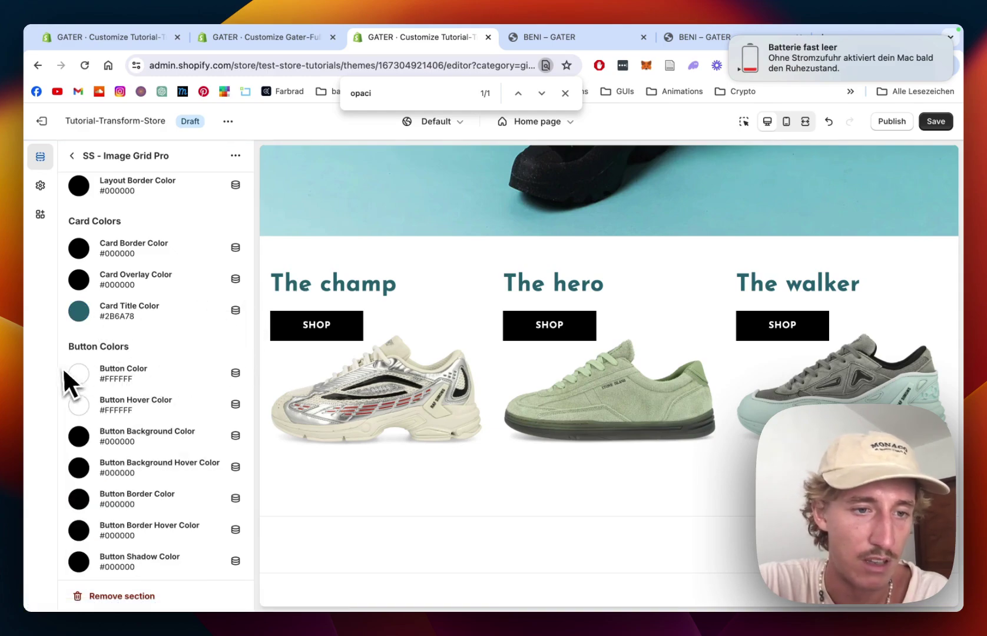
- Set the image grid's button background color to #2B6A78
left_click(86, 441)
left_click(83, 387)
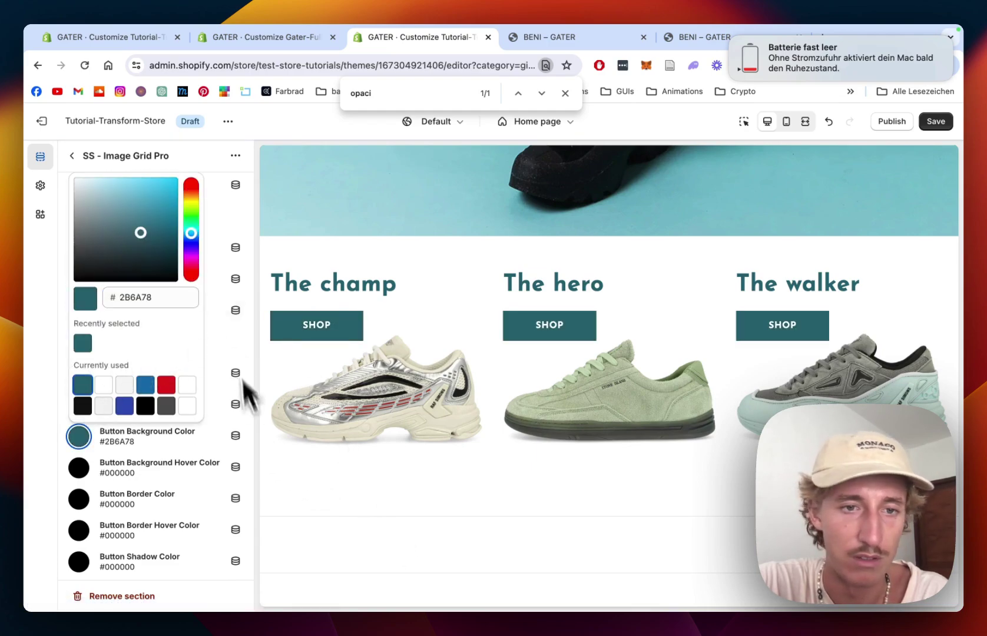
left_click(249, 341)
scroll(249, 341, "up", 10)
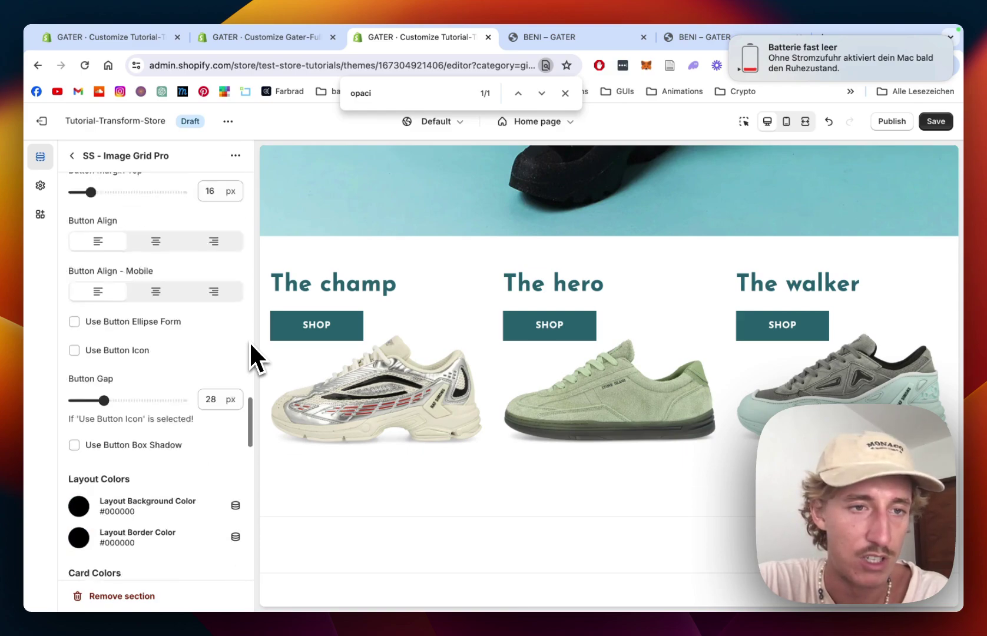
scroll(251, 345, "up", 6)
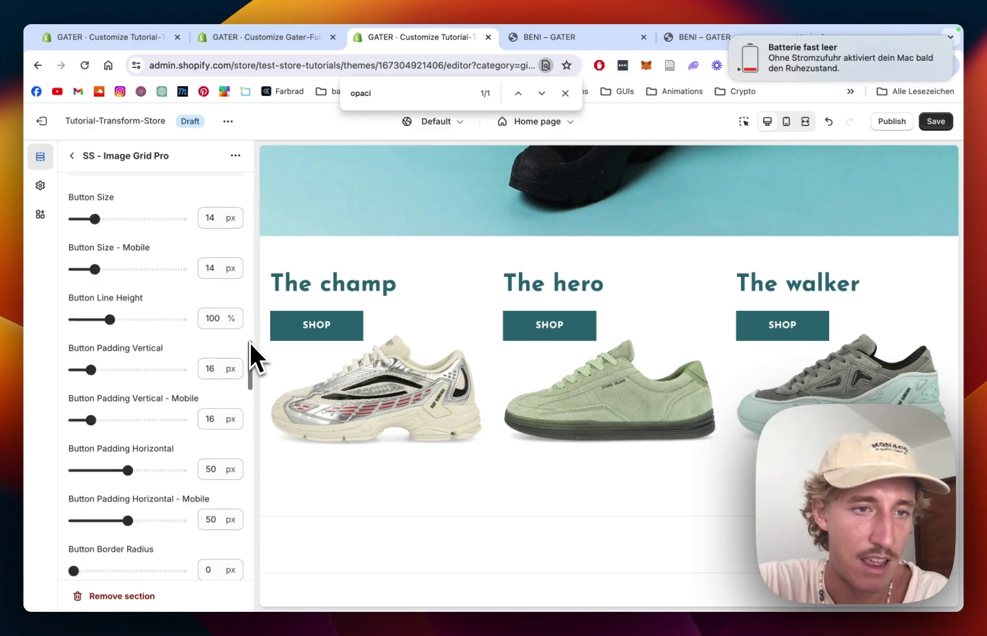
- Set the image grid's card overlay opacity to 0.1 and its card border thickness to 1 px
left_click(394, 93)
left_click(538, 96)
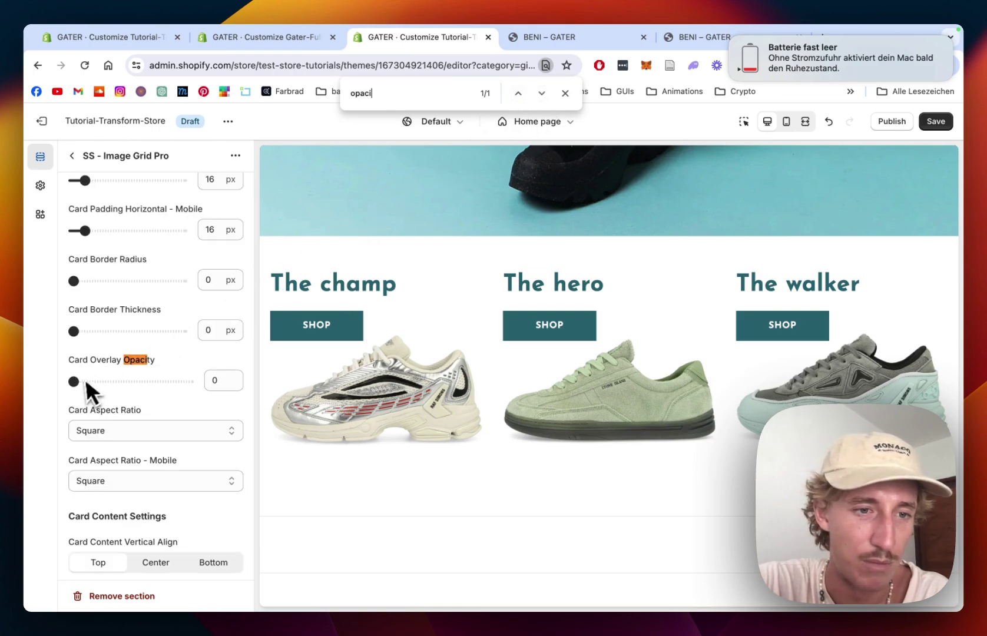
left_click_drag(76, 382, 85, 382)
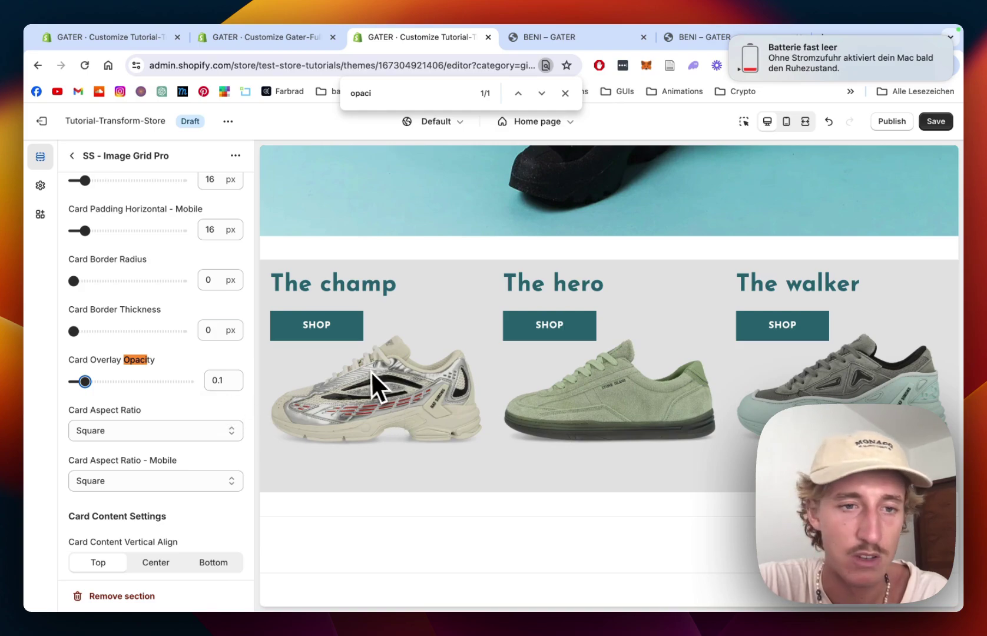
left_click(80, 332)
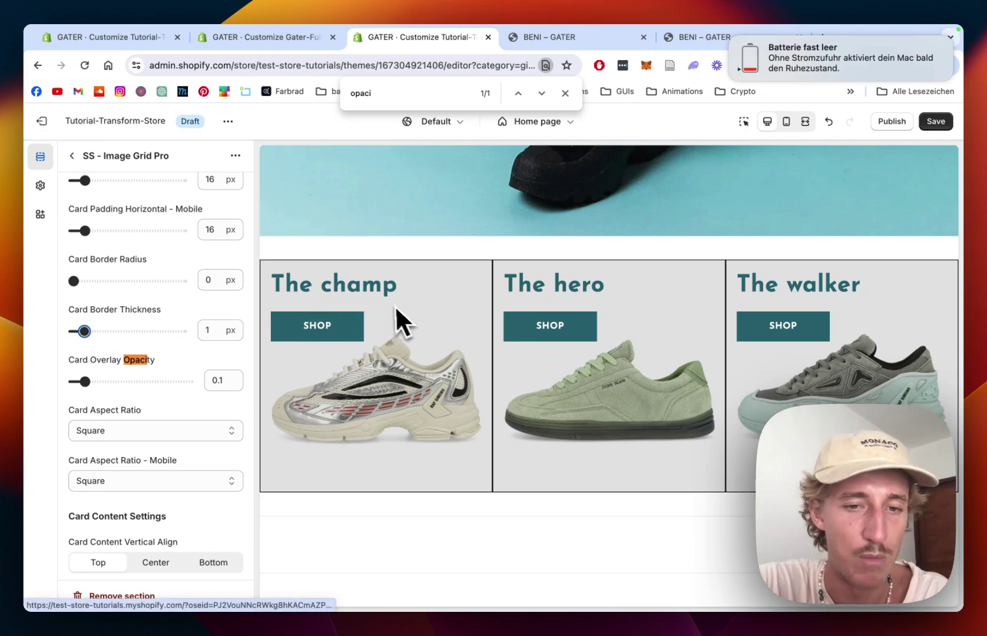
- Reduce the image grid section's inside top padding to 0 px and save the theme
scroll(138, 362, "down", 5)
scroll(134, 364, "down", 15)
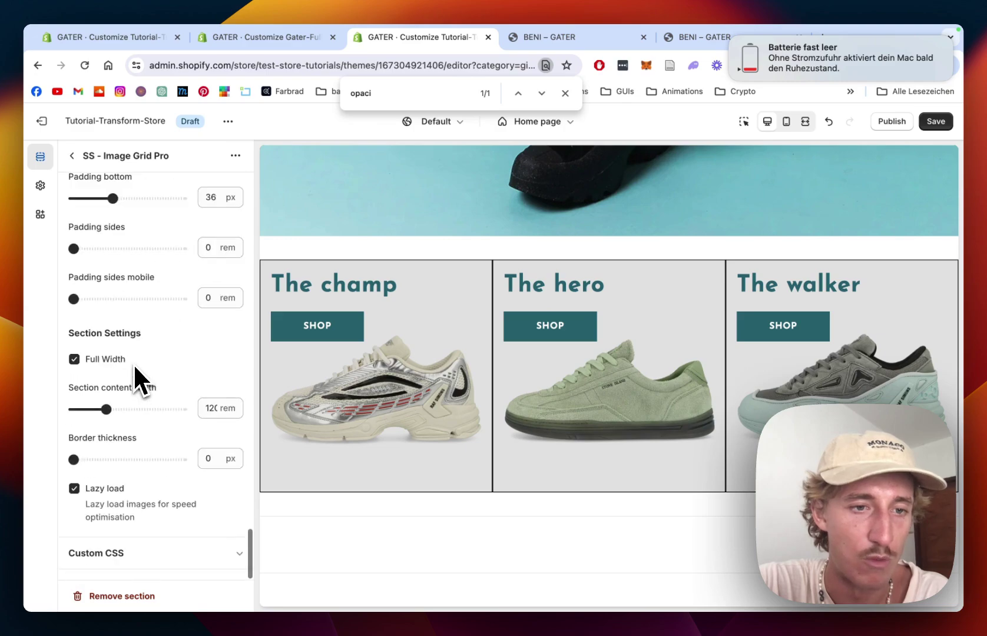
scroll(133, 363, "up", 1)
scroll(121, 466, "up", 5)
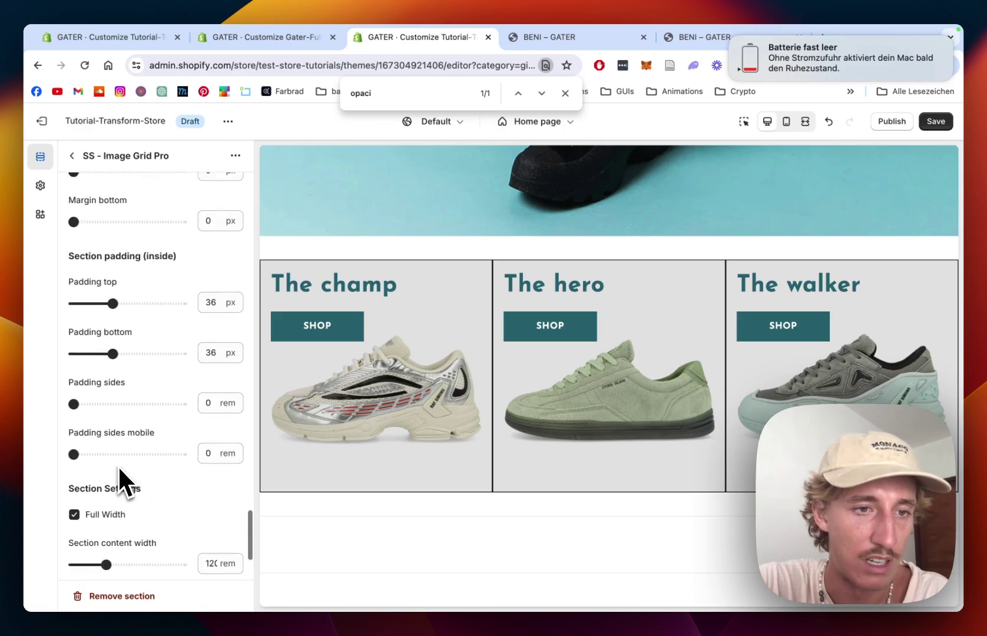
left_click_drag(110, 346, 33, 342)
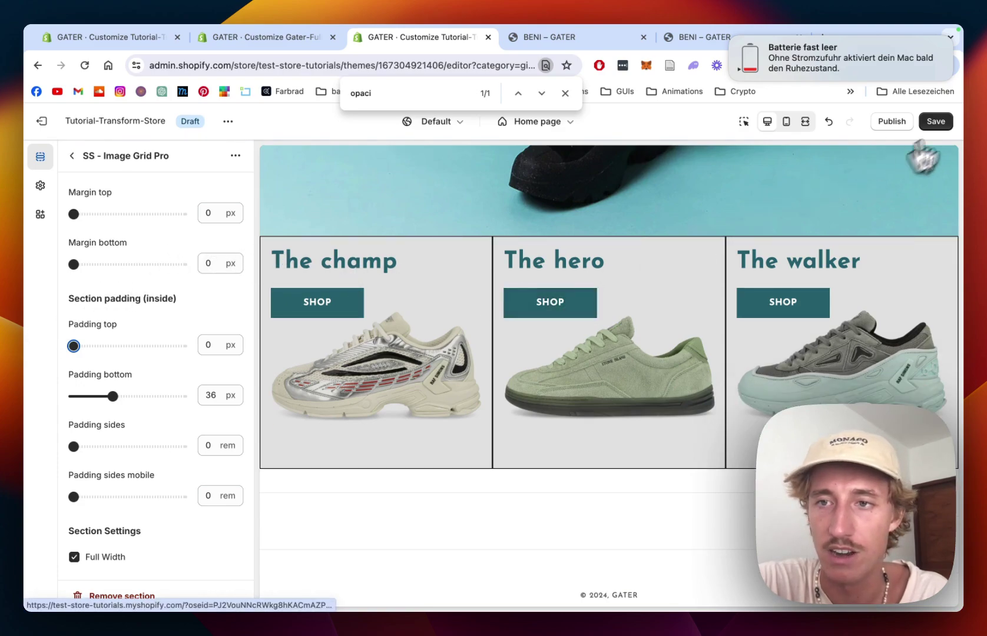
left_click(936, 121)
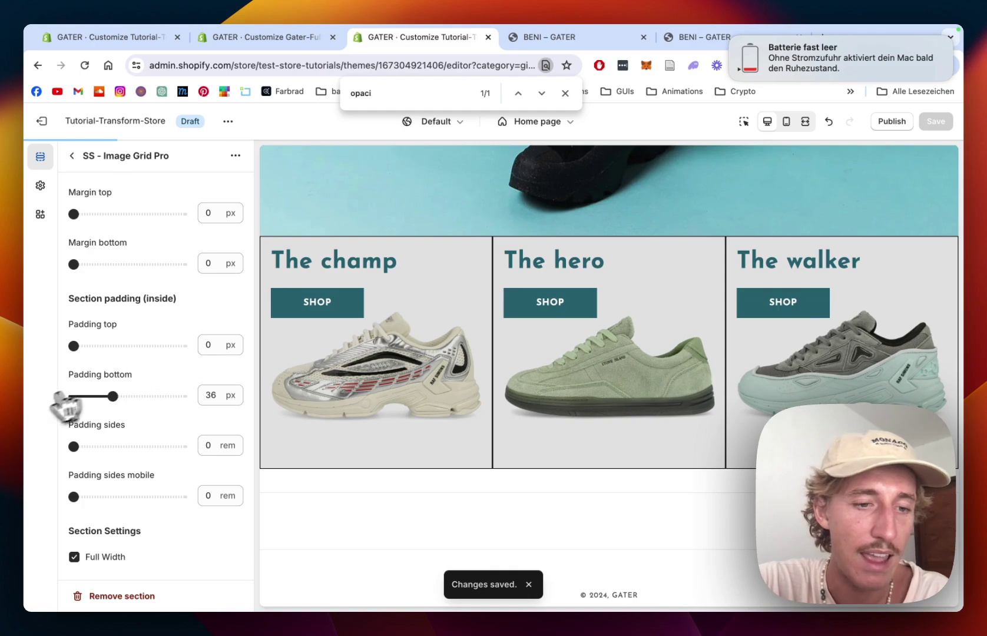
- Set the image grid's section border color to the brand teal #2B6A78
scroll(199, 369, "up", 1)
scroll(199, 369, "up", 4)
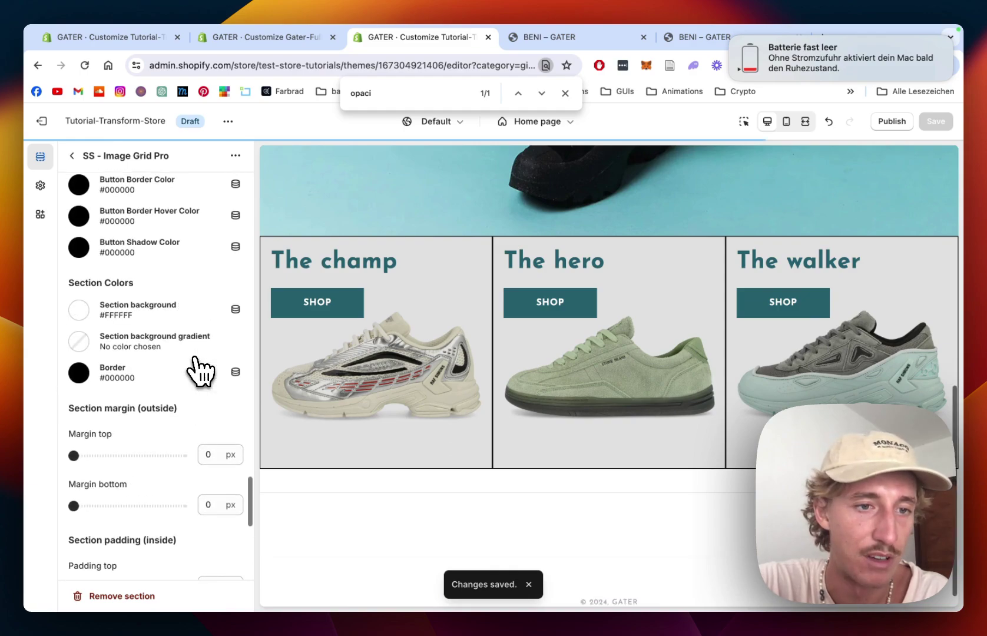
left_click(81, 374)
left_click(83, 326)
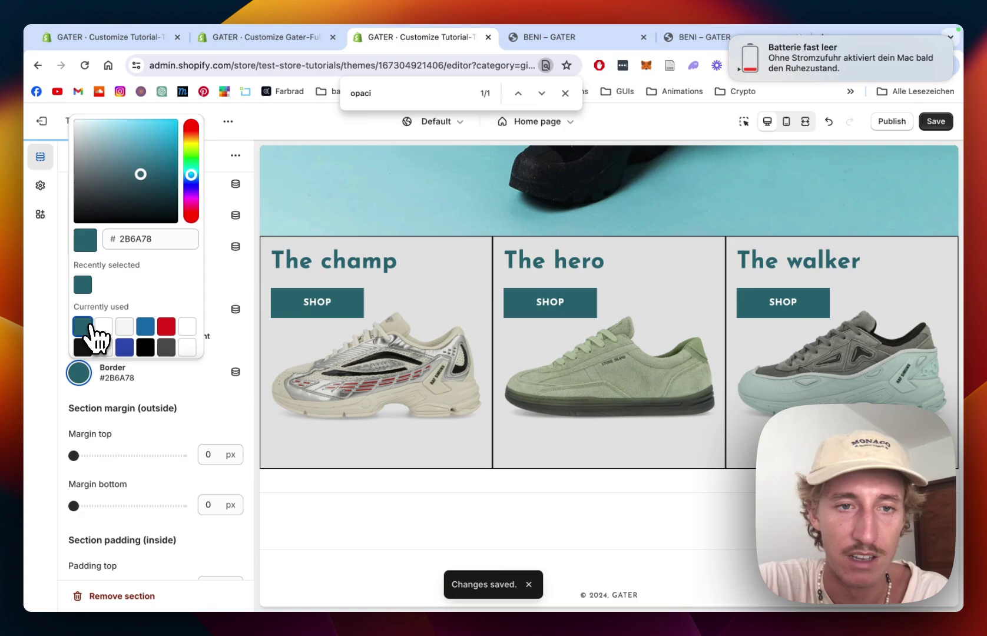
left_click(176, 409)
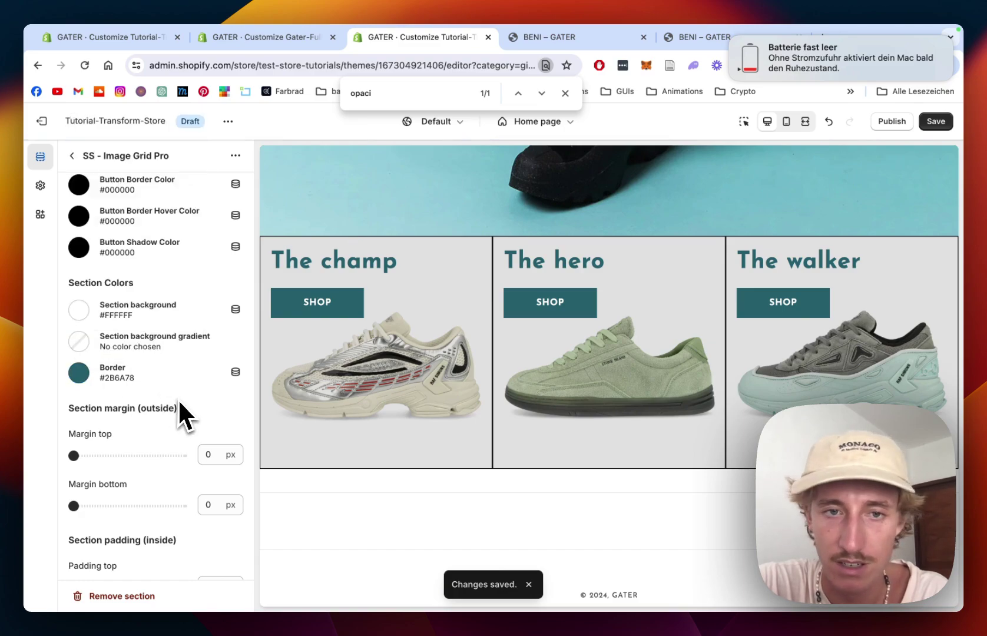
- Set the image grid's card border color to #2B6A78 and save the theme
scroll(179, 404, "up", 5)
scroll(178, 398, "up", 4)
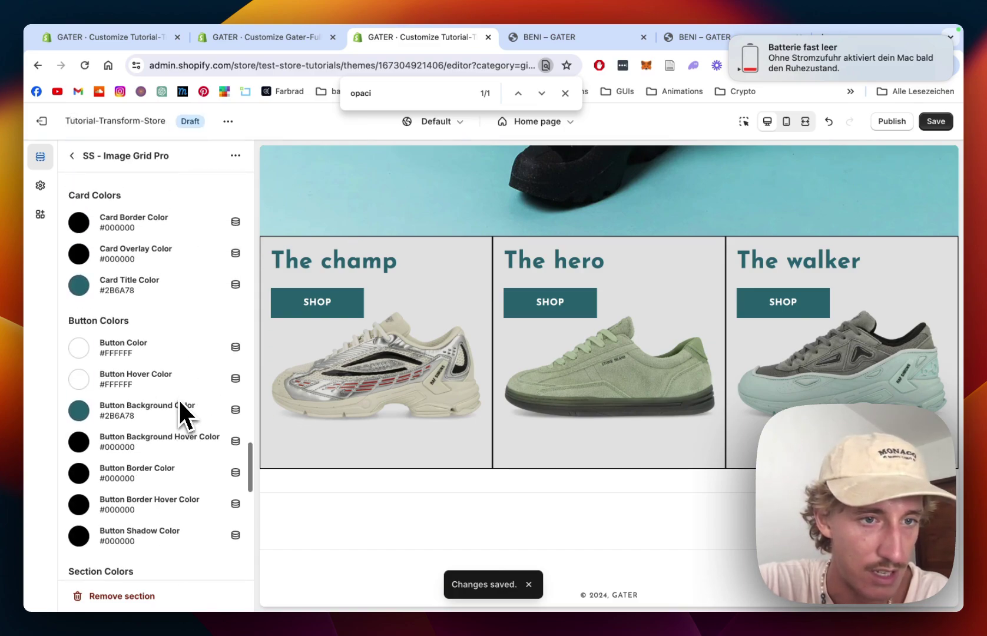
left_click(87, 280)
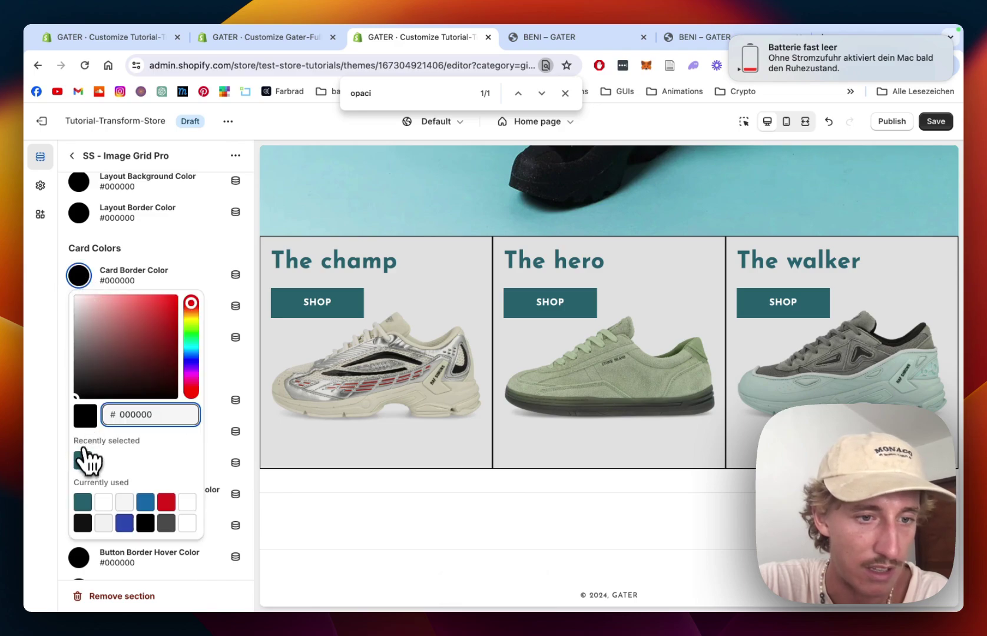
left_click(82, 459)
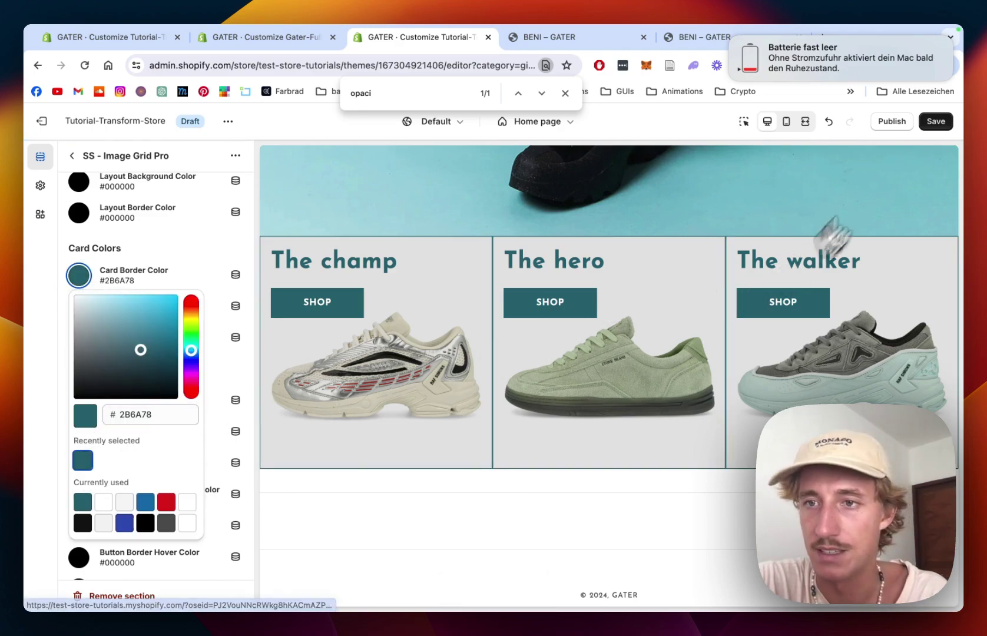
left_click(936, 122)
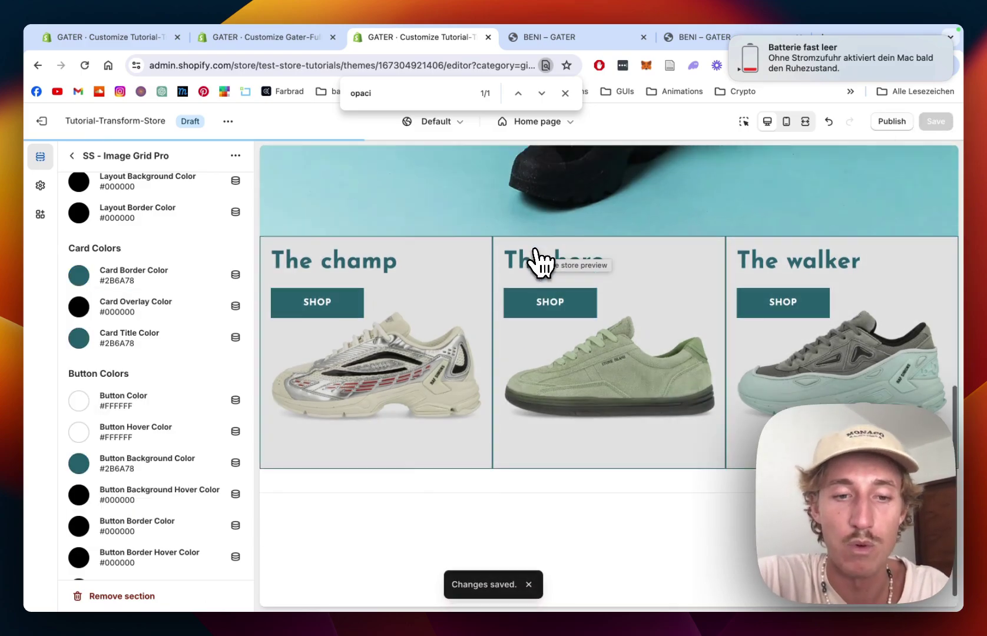
- Change the Footer section's color scheme to Scheme 2
scroll(537, 259, "down", 1)
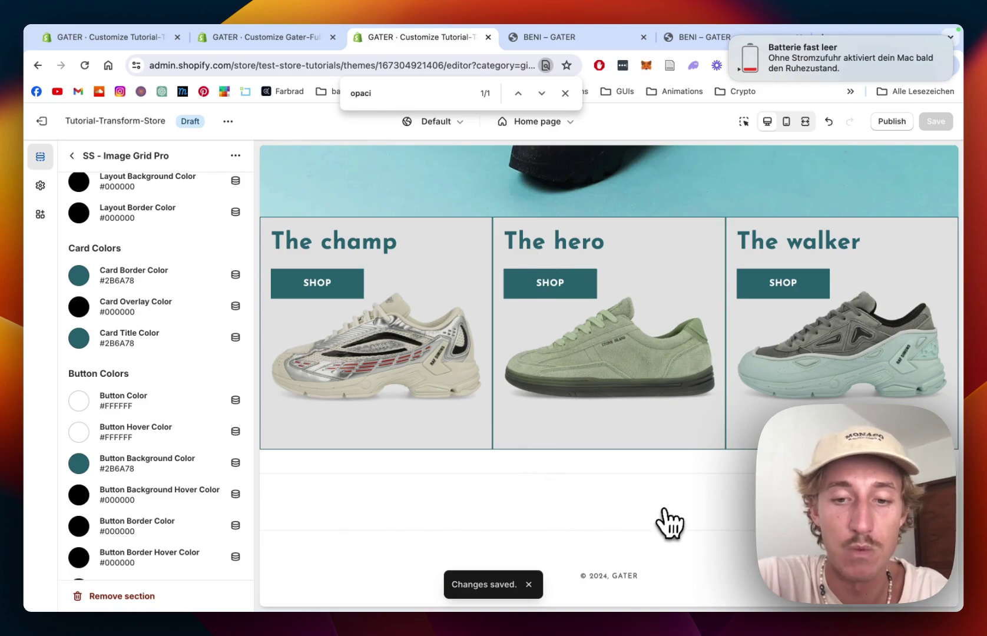
left_click(70, 157)
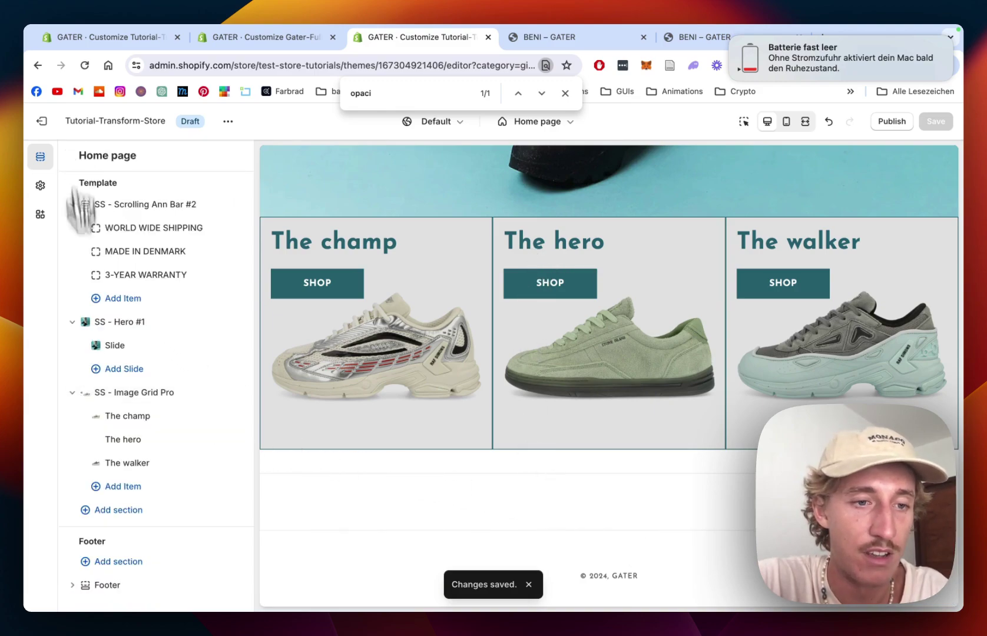
left_click(113, 584)
left_click(154, 258)
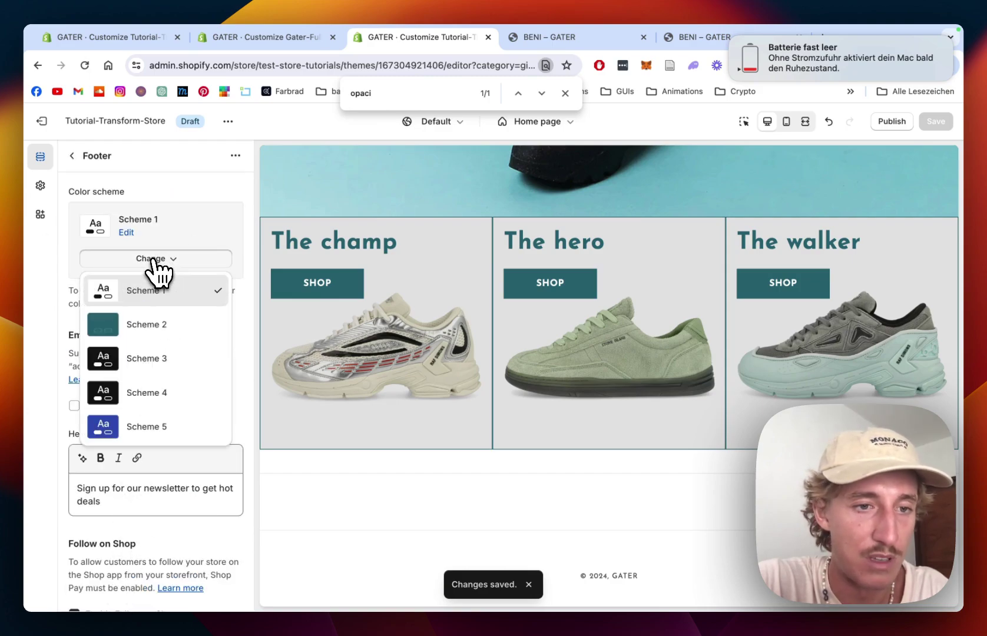
left_click(166, 330)
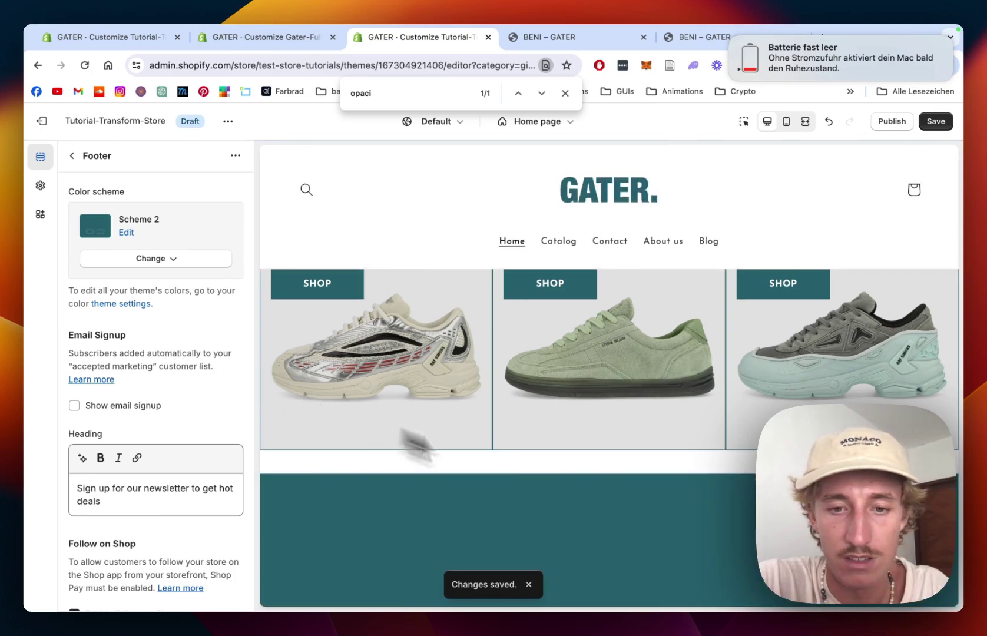
- Set the text color of theme color Scheme 2 to white (#FFF), return to the Footer settings and save the theme
left_click(40, 185)
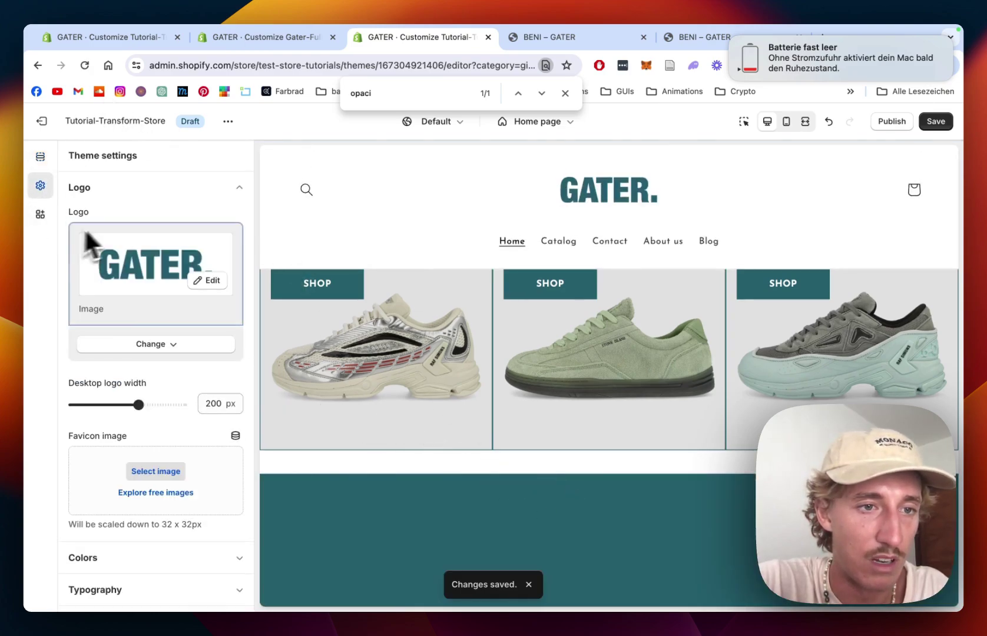
left_click(40, 157)
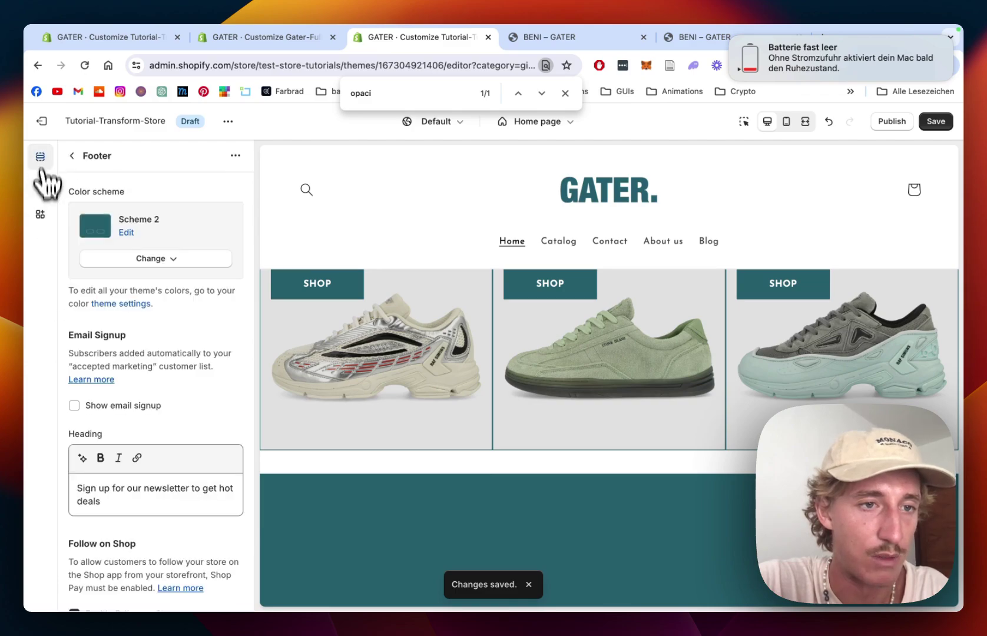
left_click(41, 186)
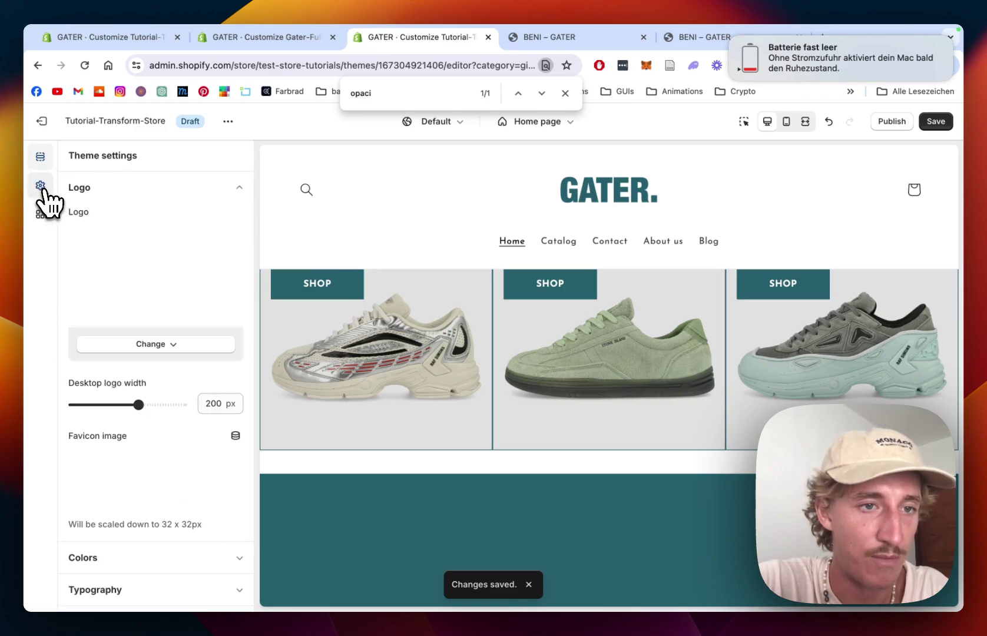
left_click(240, 190)
left_click(223, 230)
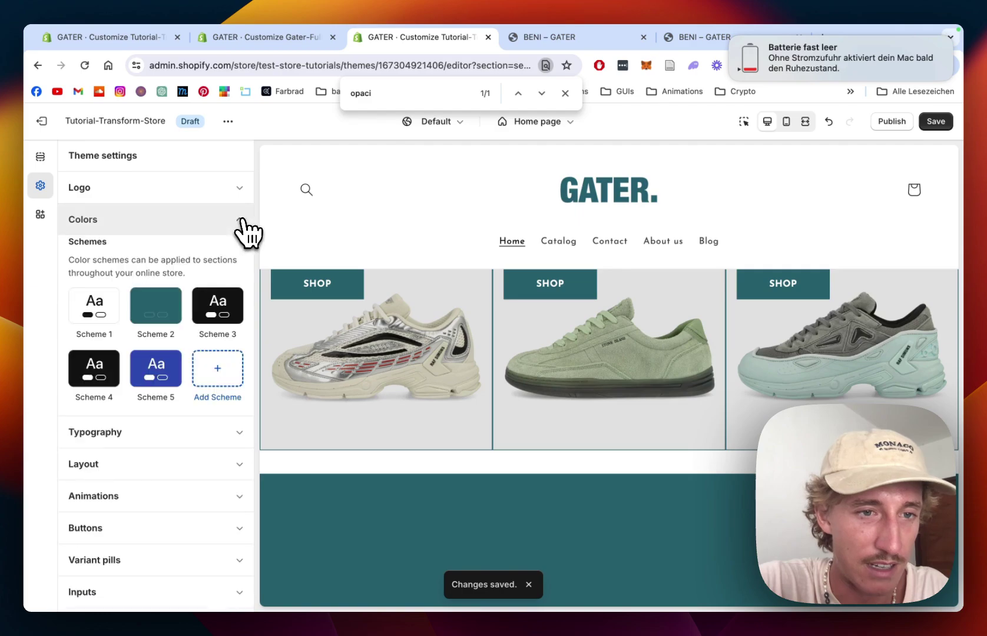
left_click(159, 324)
left_click(84, 372)
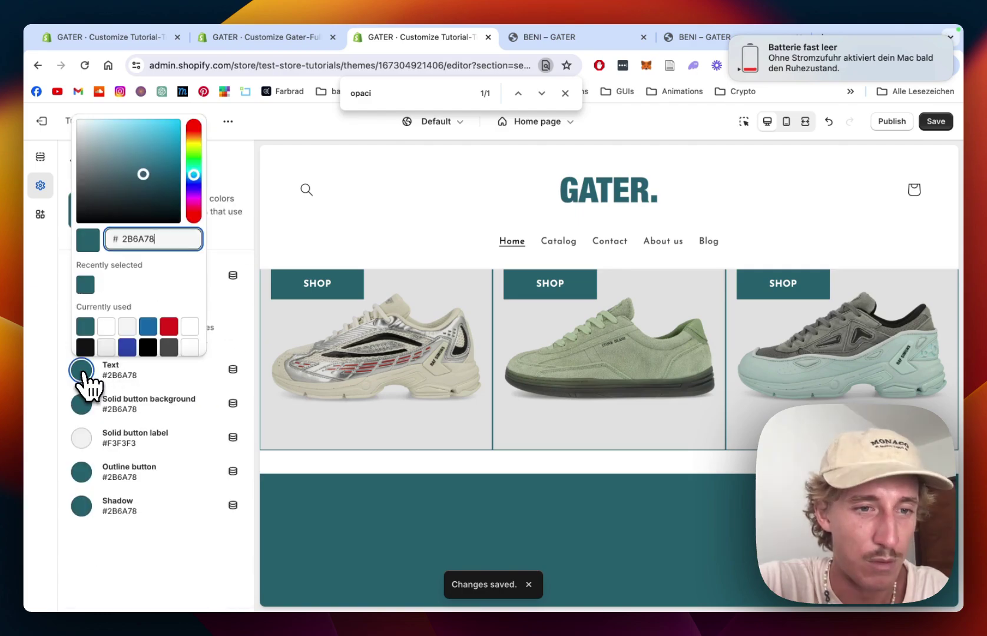
left_click(106, 325)
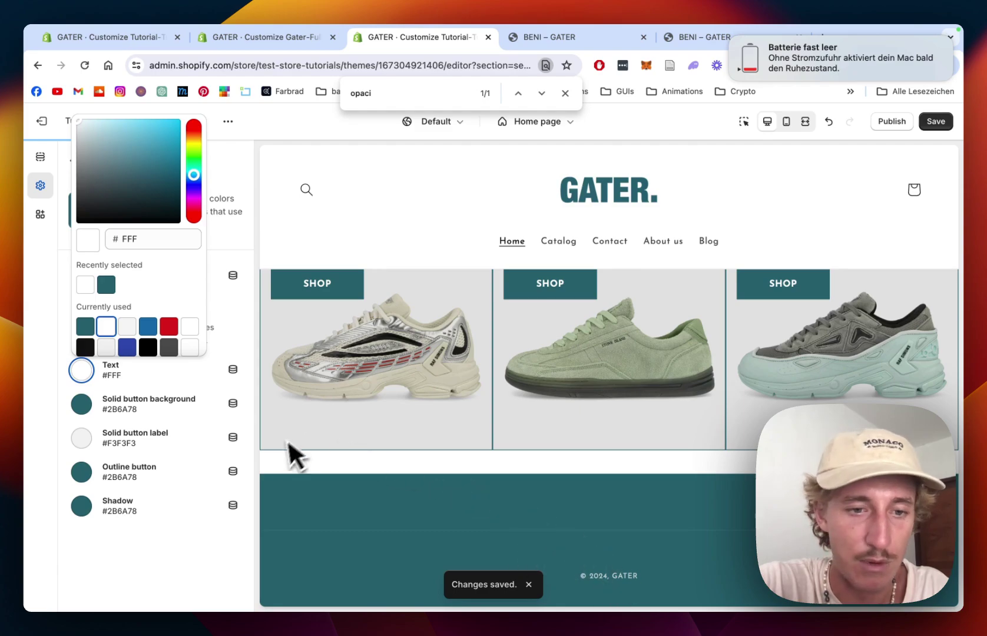
left_click(249, 459)
left_click(71, 158)
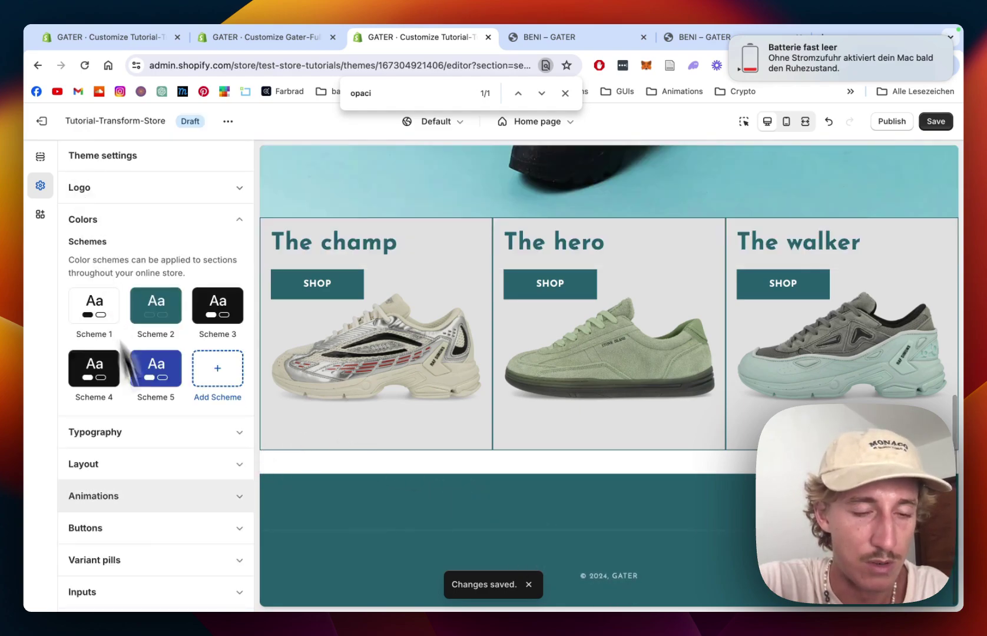
left_click(51, 186)
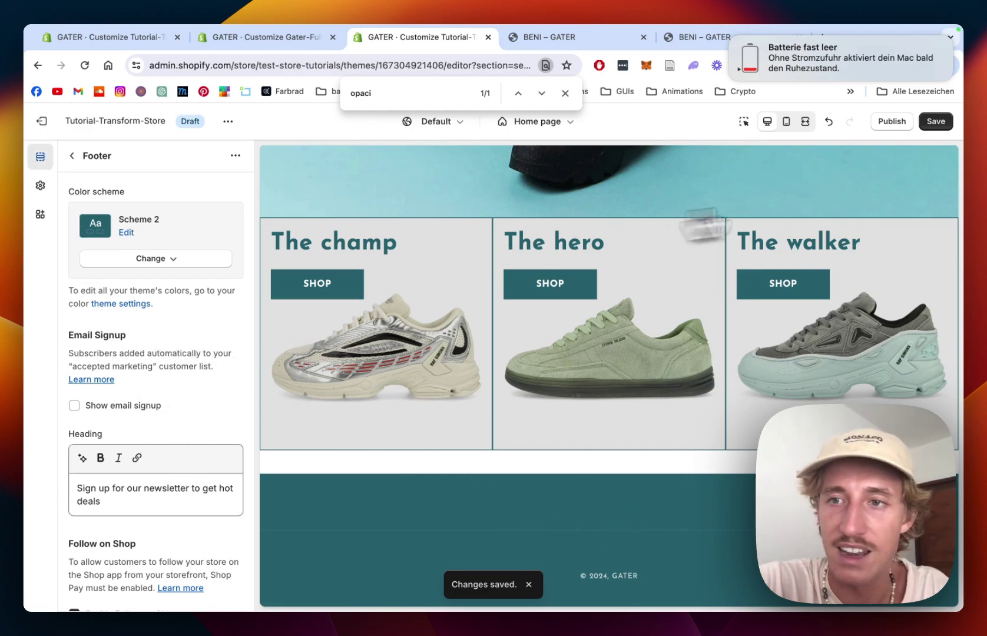
left_click(940, 122)
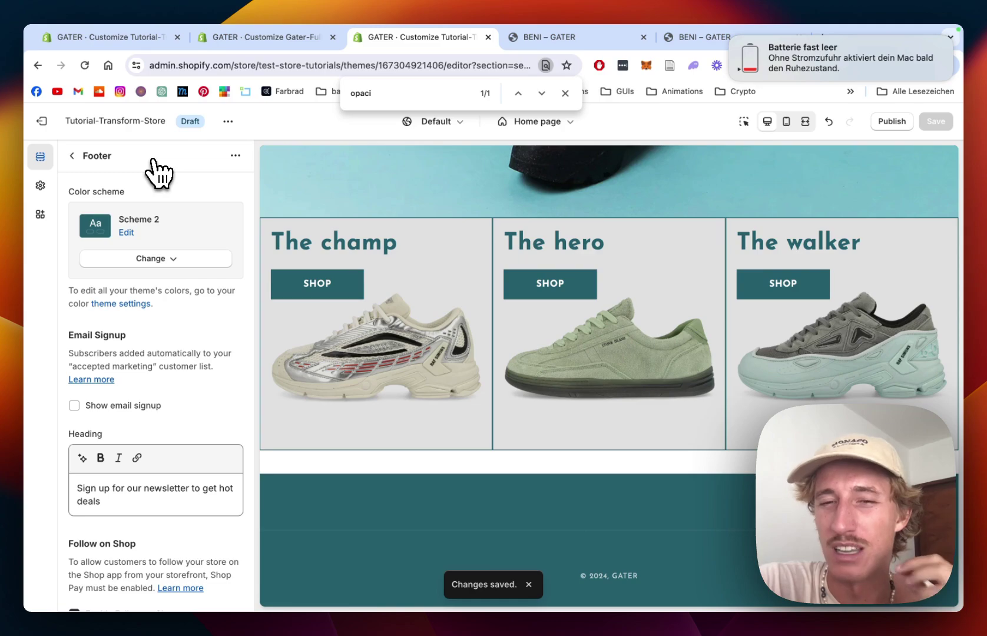
- Close the page search and add an SS - Text Block section to the home page's footer group
left_click(565, 94)
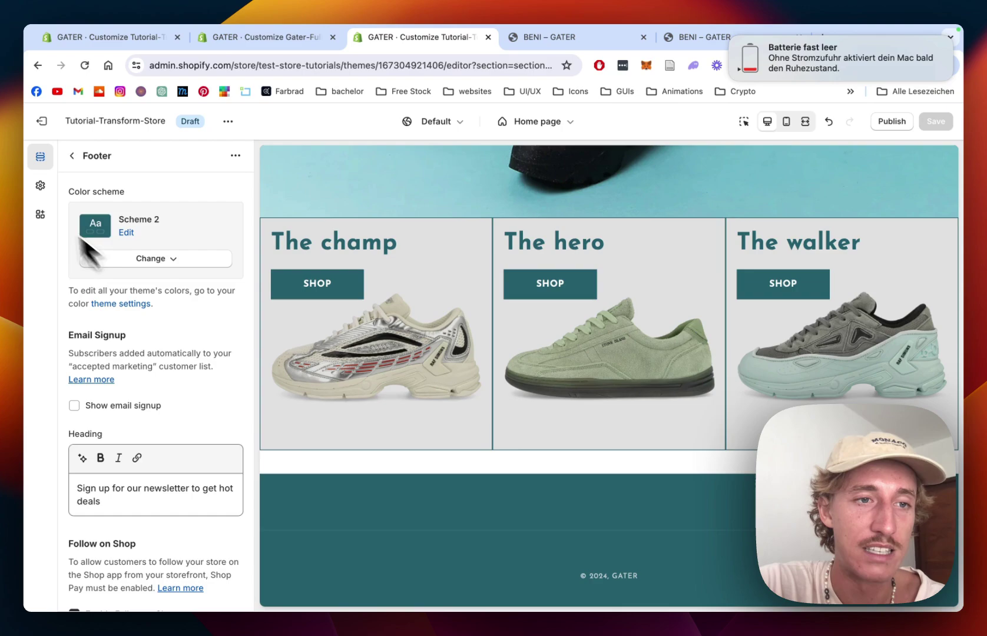
left_click(72, 155)
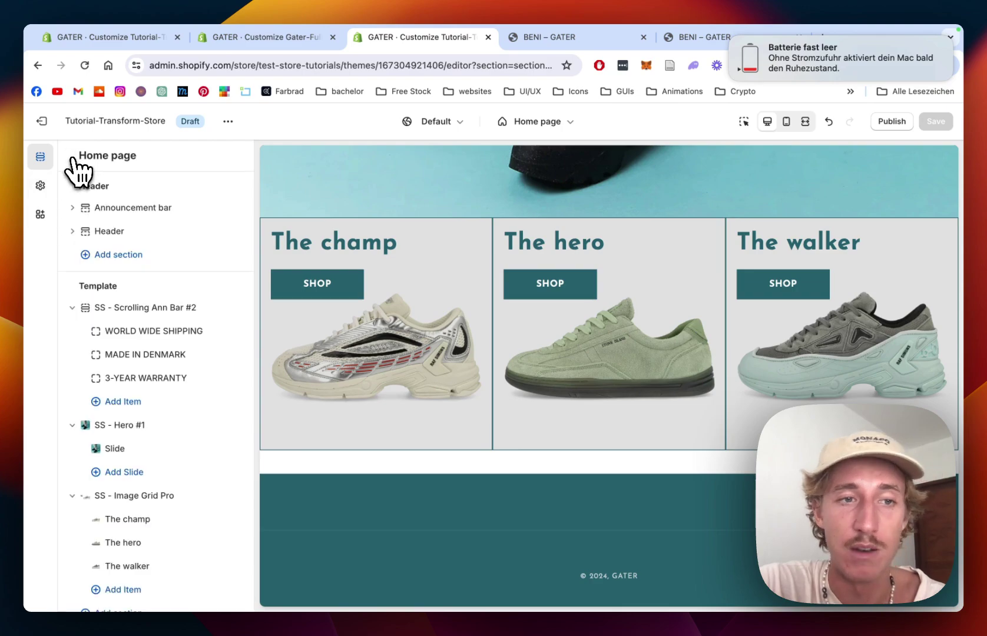
scroll(153, 541, "down", 3)
left_click(143, 538)
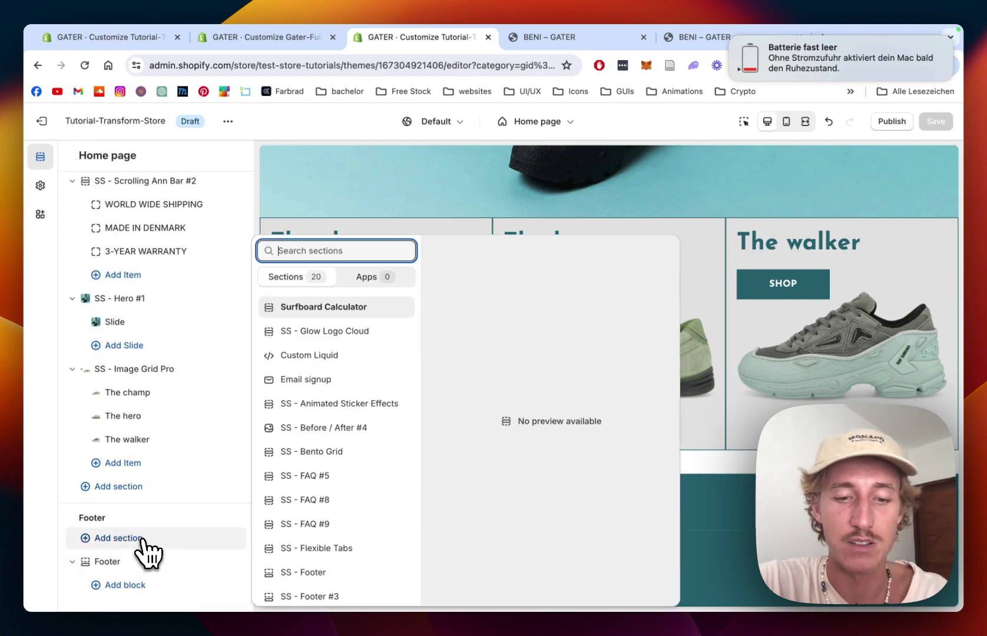
type("text block")
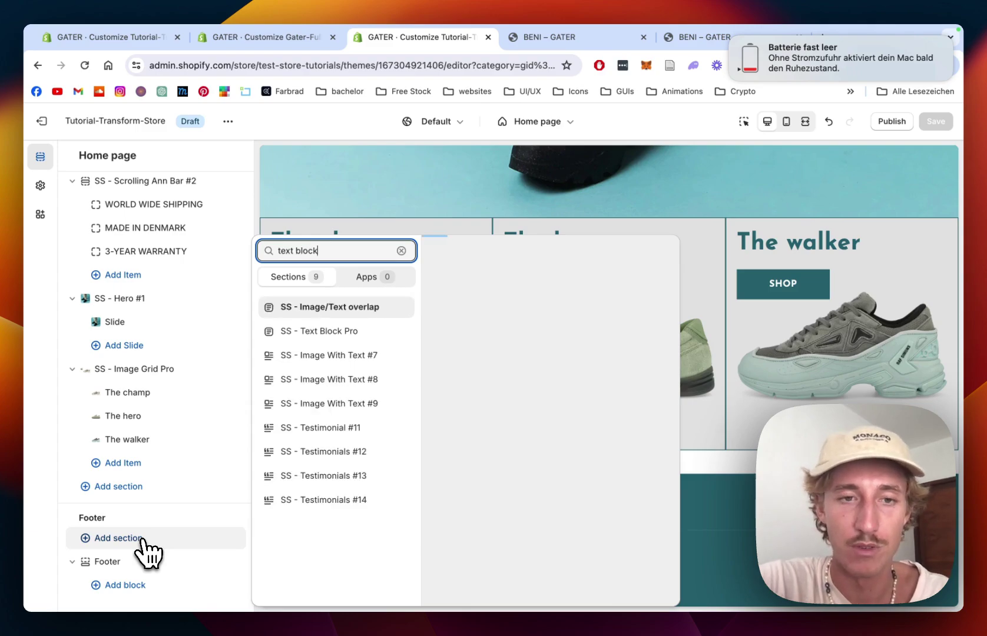
left_click(340, 309)
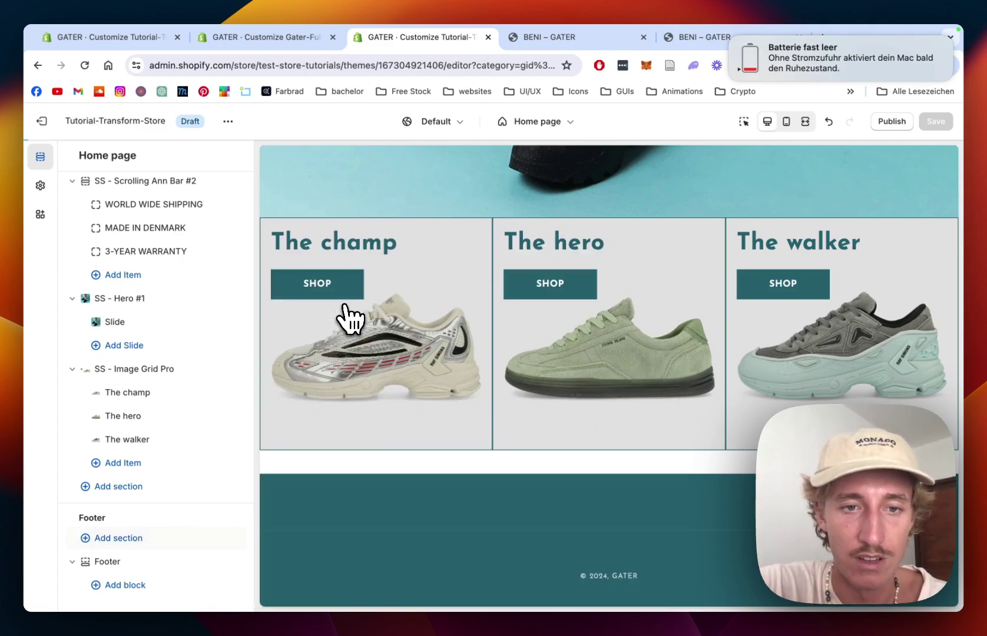
left_click(734, 38)
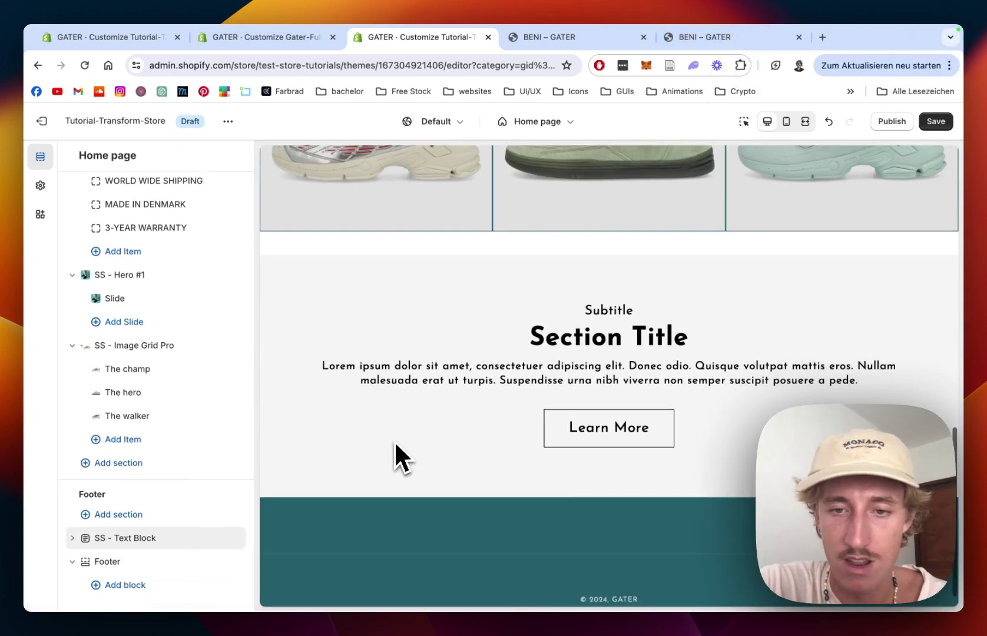
- Delete the Subtitle block from the SS - Text Block section
left_click(73, 537)
scroll(166, 536, "down", 2)
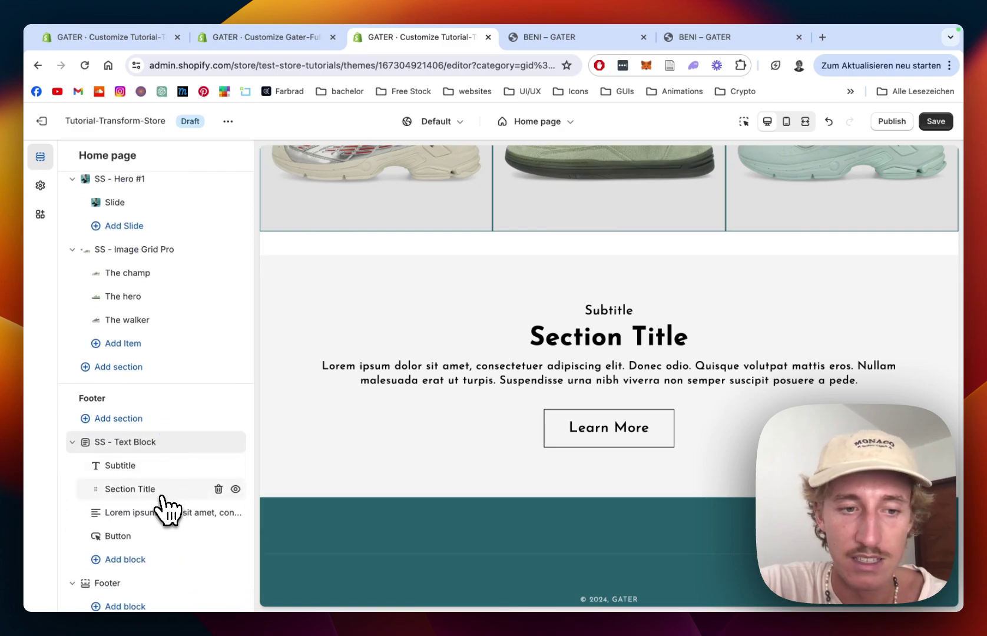
left_click(218, 465)
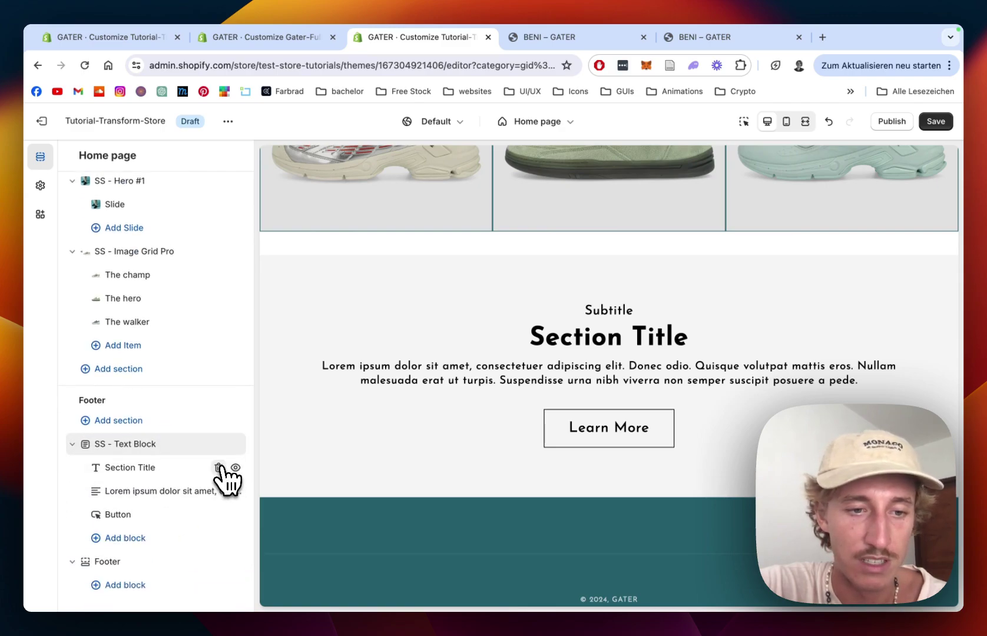
- Delete the placeholder text and Button blocks from SS - Text Block and set the remaining block's title to "GATER."
left_click(218, 491)
left_click(218, 514)
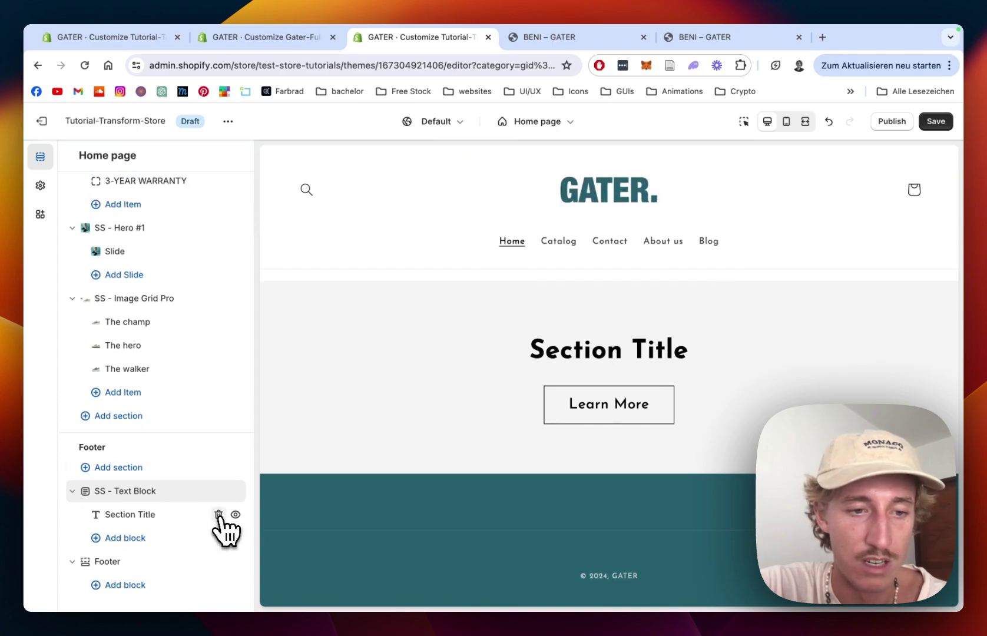
left_click(130, 514)
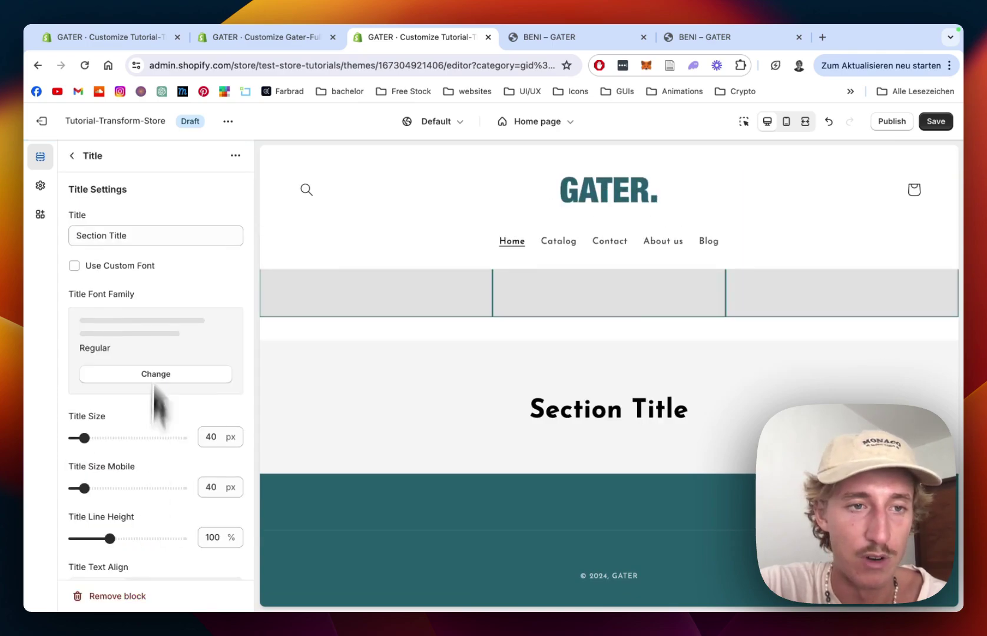
left_click(150, 233)
key("ctrl+a")
type("GAT")
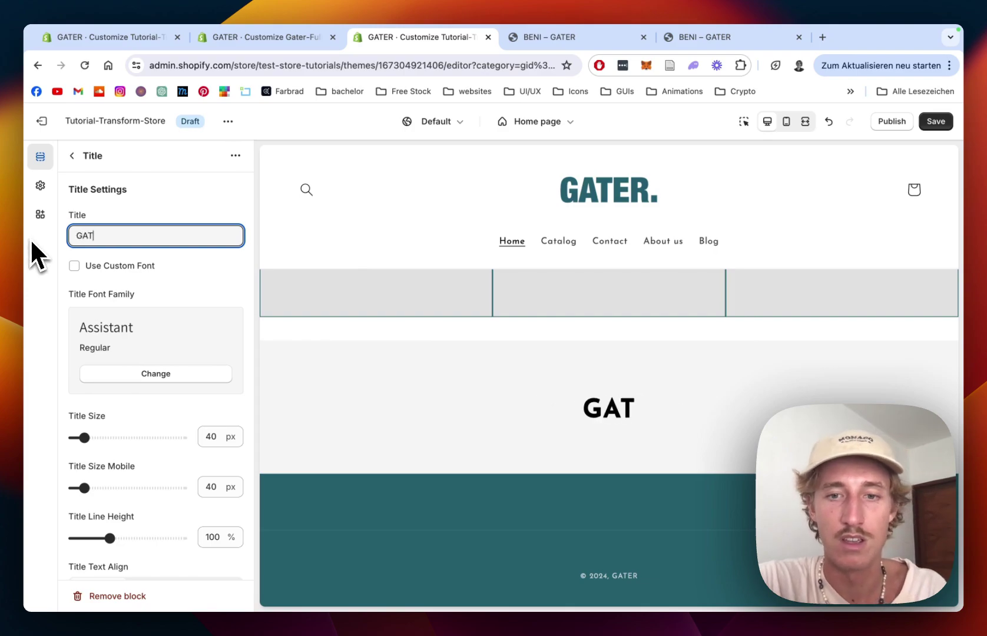
type("ER.")
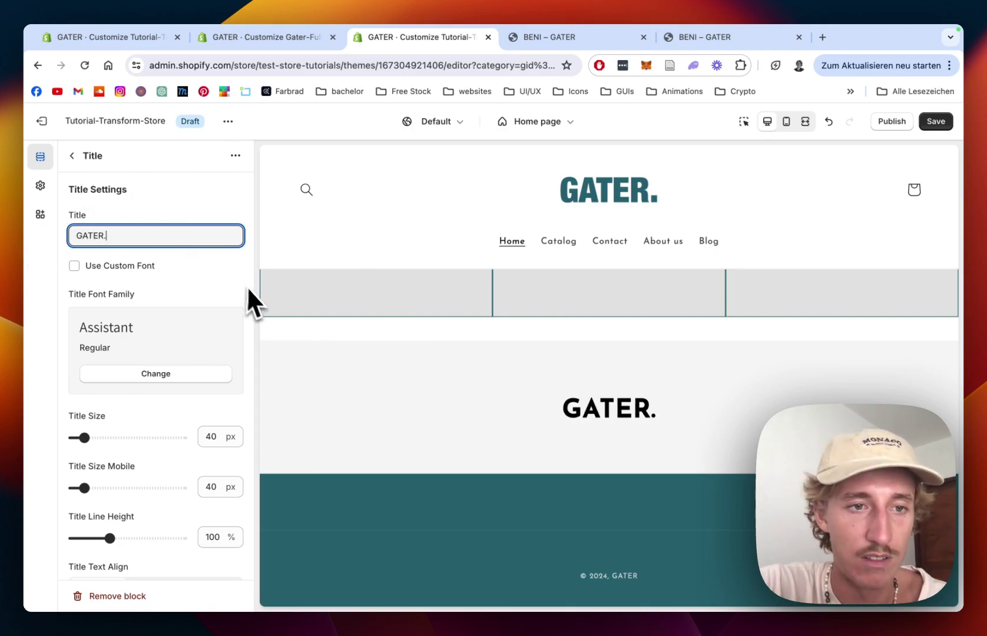
left_click(242, 277)
- Set the GATER. title's size to 184 px and its color to white (#FFF)
scroll(88, 294, "down", 1)
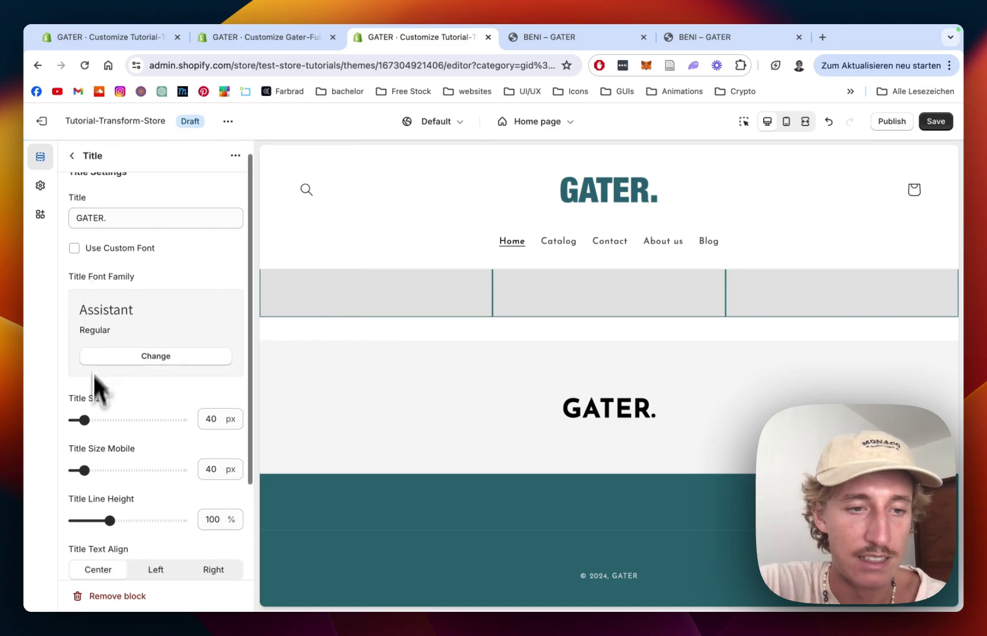
left_click_drag(84, 420, 123, 421)
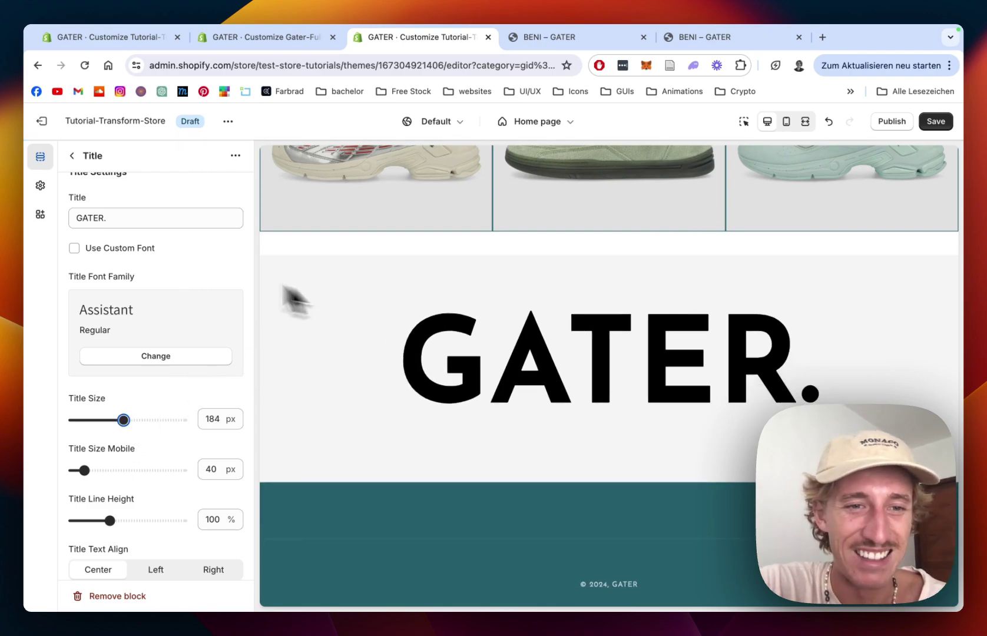
scroll(144, 306, "down", 3)
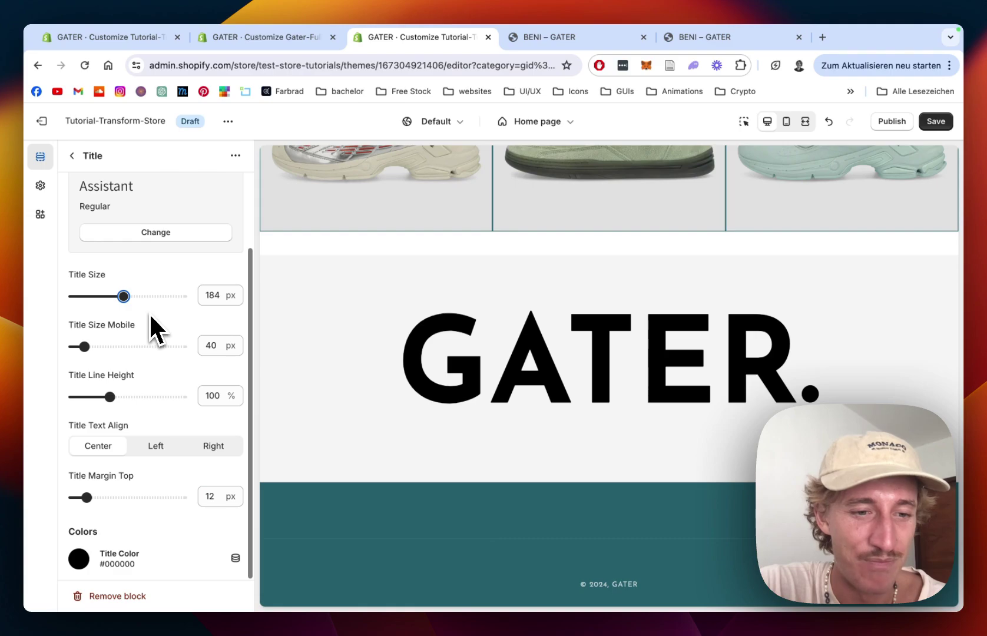
left_click(80, 559)
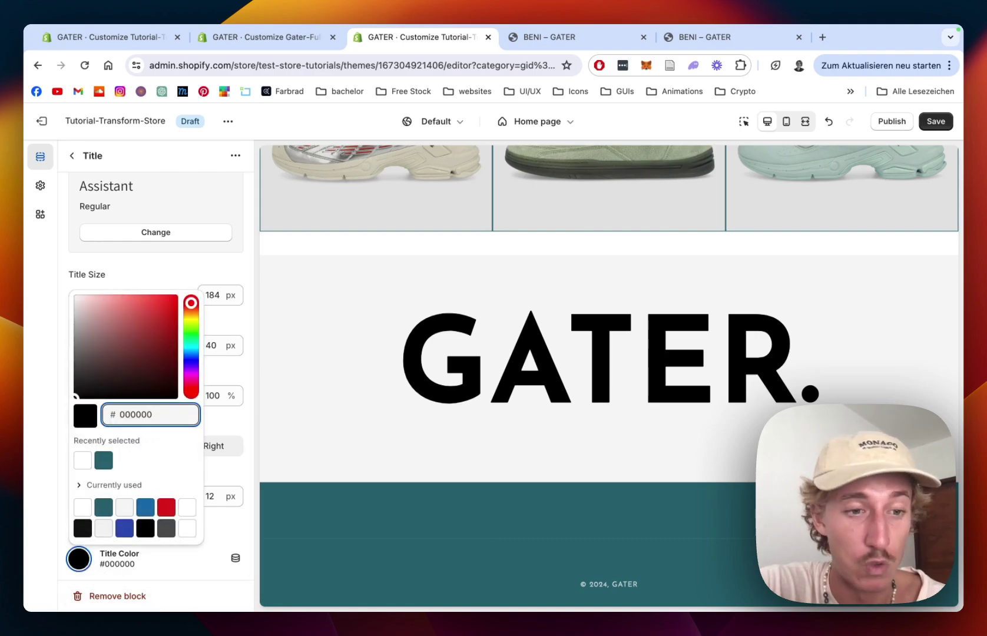
left_click(83, 460)
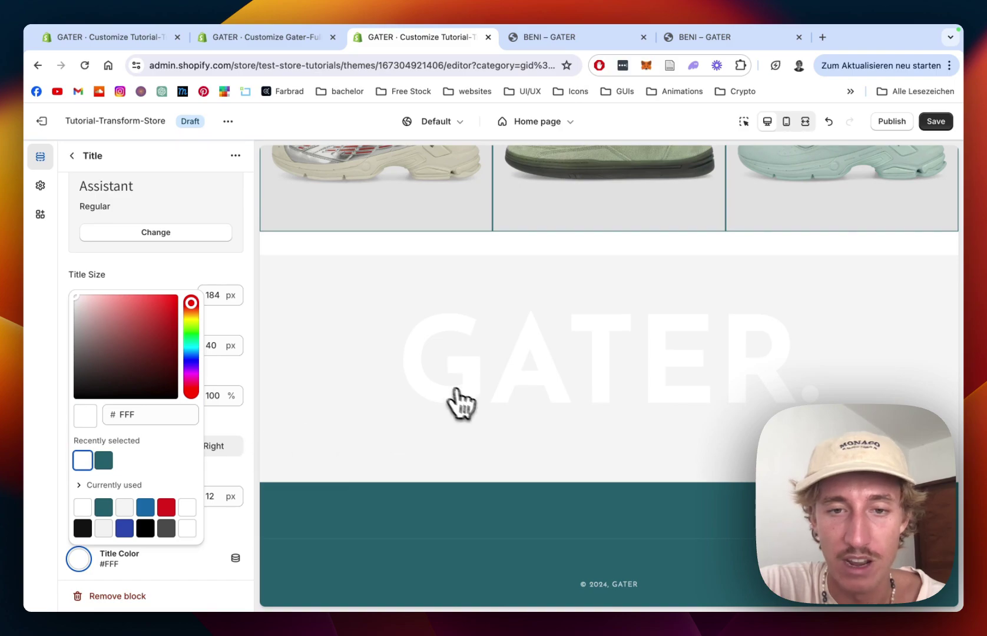
left_click(248, 272)
- Set the section background of SS - Text Block to the recently used teal #2B6A78
left_click(72, 156)
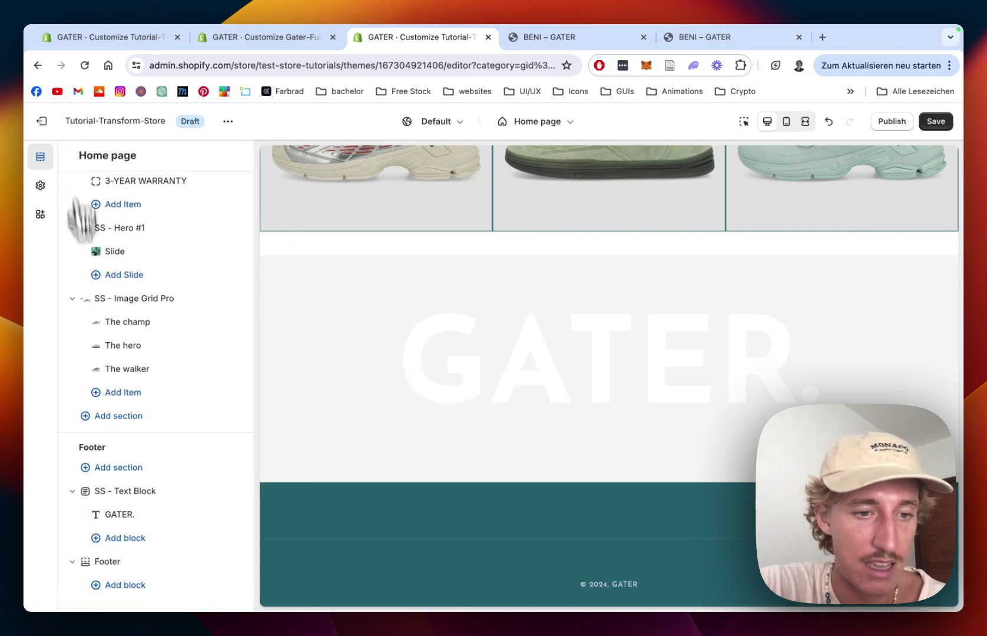
left_click(133, 489)
scroll(141, 447, "down", 4)
scroll(144, 388, "down", 5)
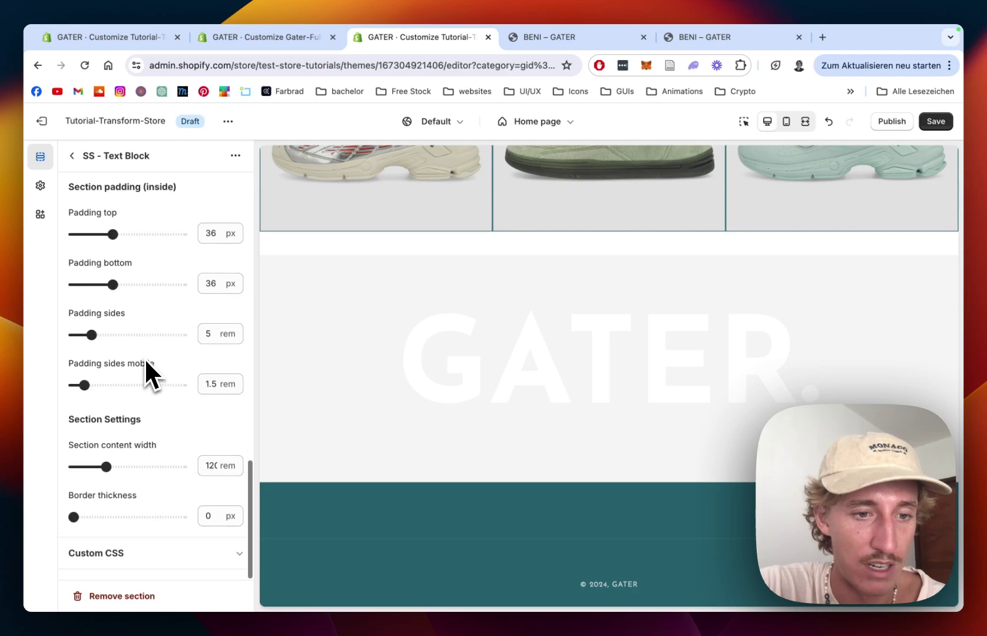
scroll(130, 519, "up", 8)
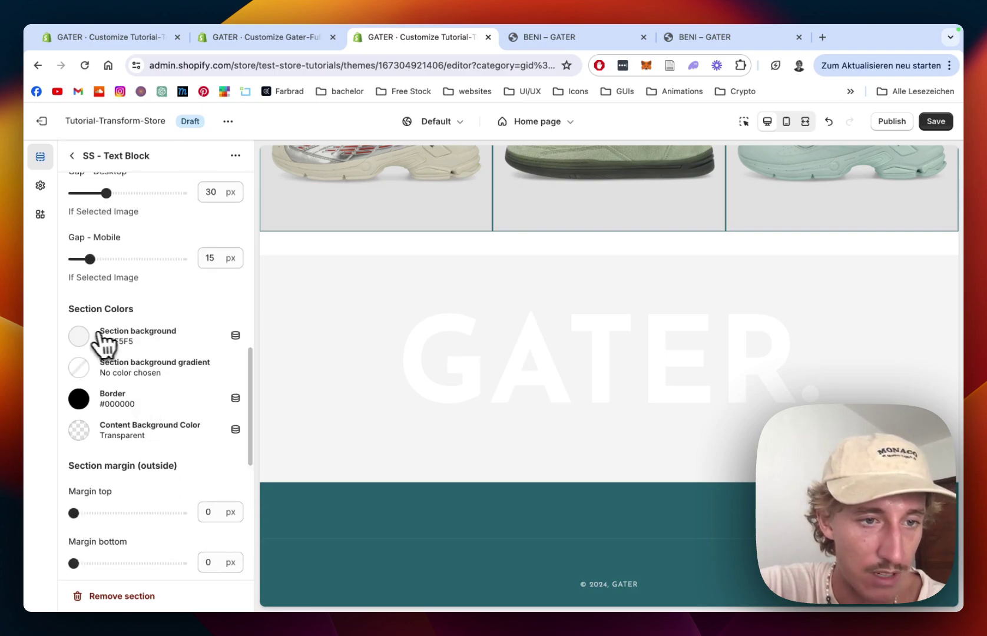
left_click(78, 336)
left_click(104, 521)
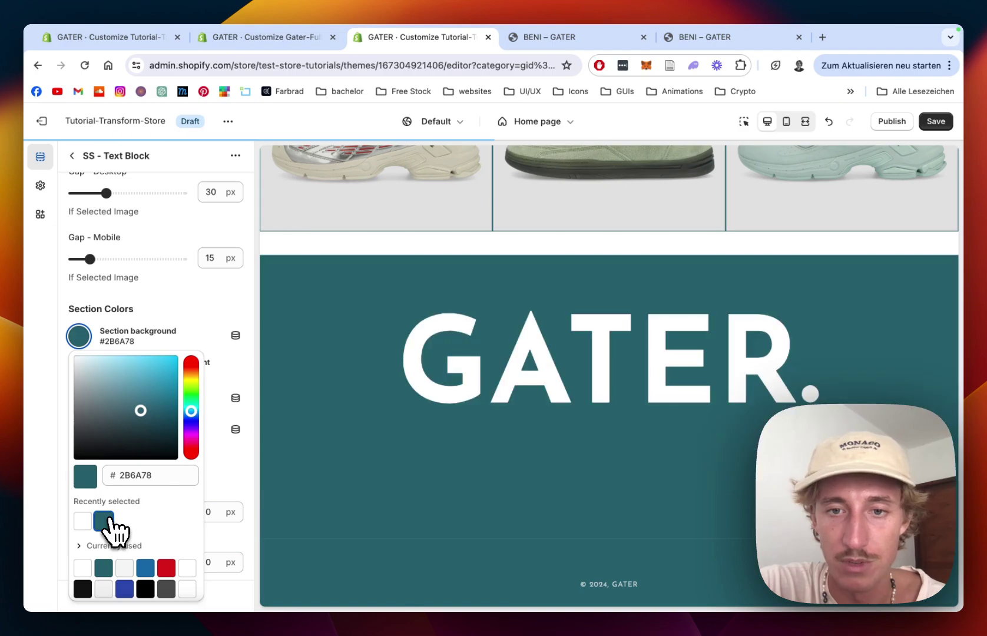
left_click(247, 297)
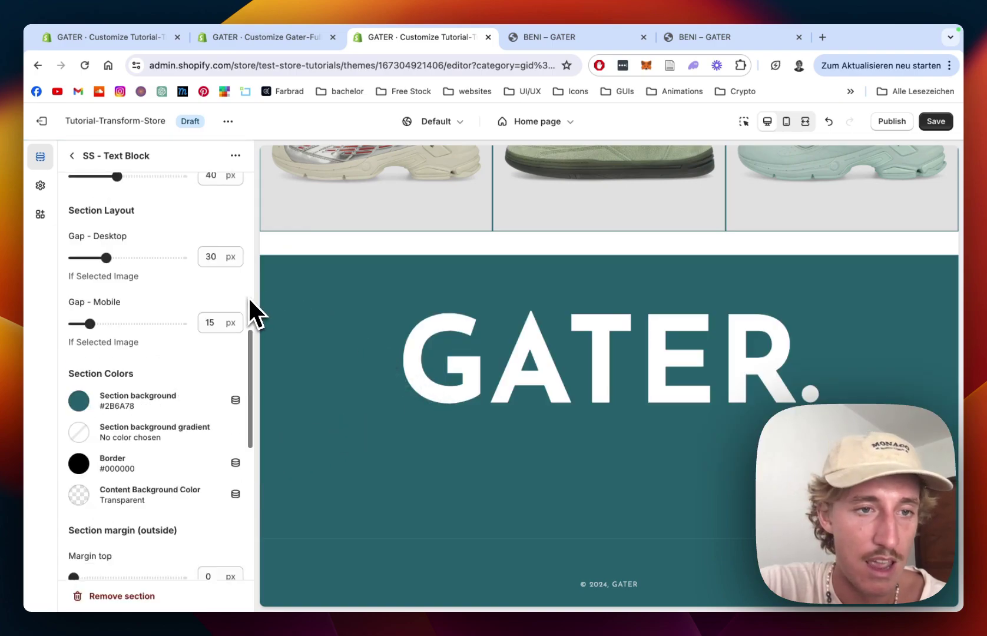
- Set the SS - Text Block section's horizontal content padding to 16 px and move the section below Footer
scroll(248, 297, "up", 8)
scroll(249, 296, "up", 1)
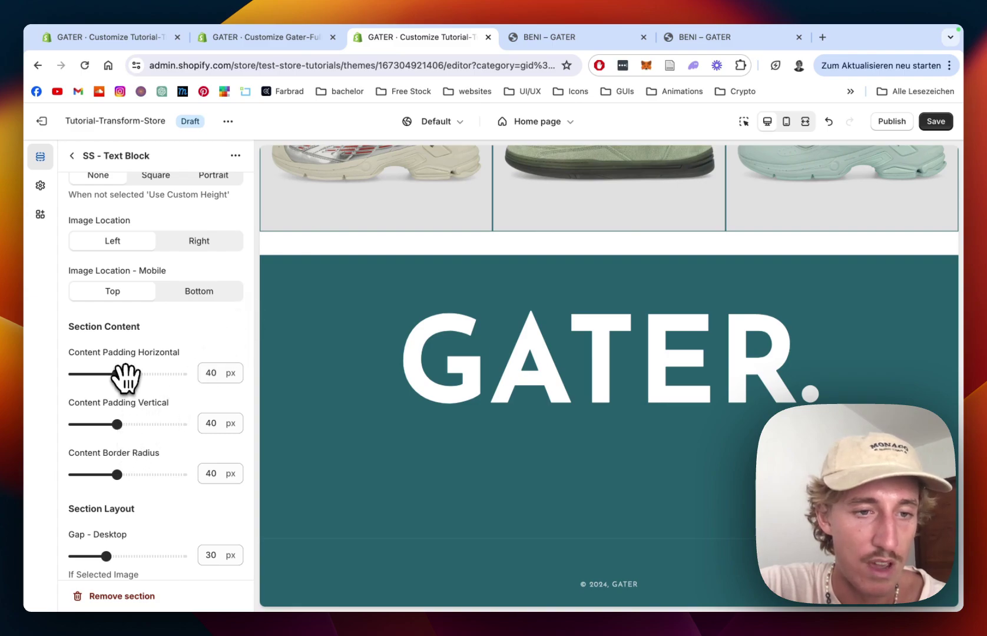
left_click_drag(117, 374, 87, 374)
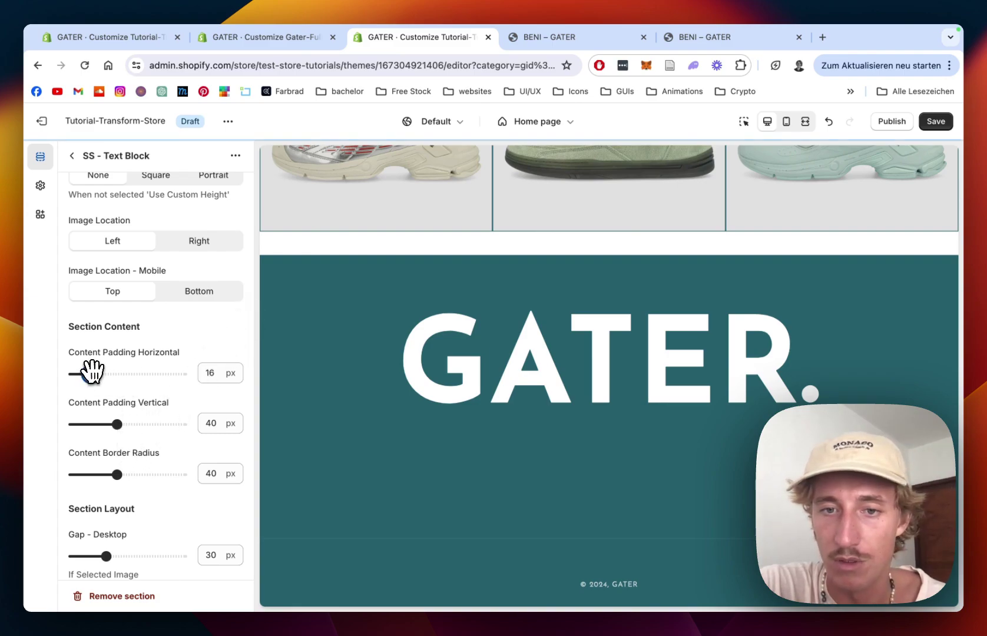
left_click(72, 156)
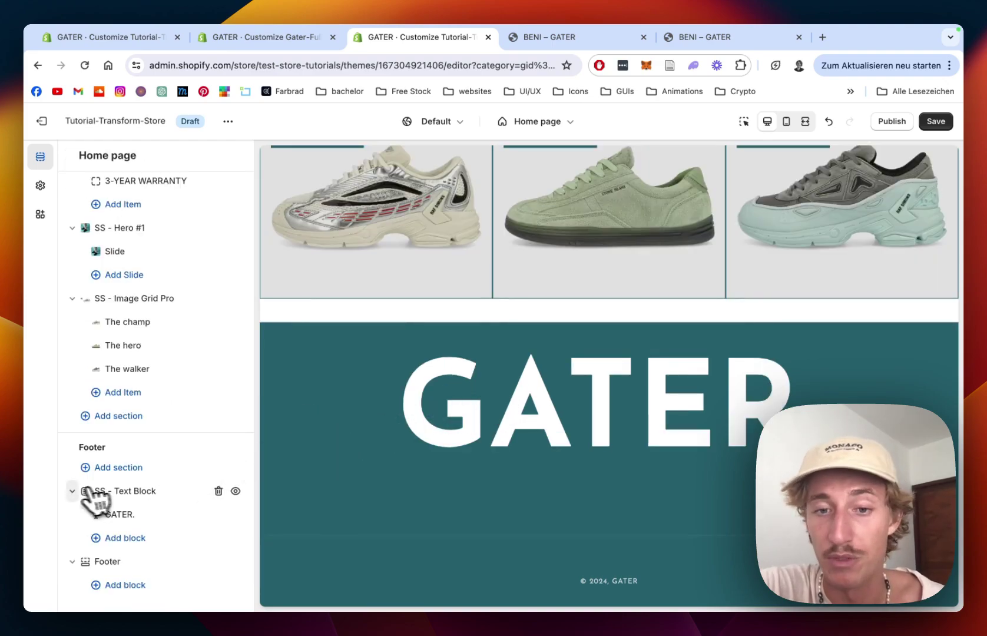
left_click_drag(146, 497, 91, 574)
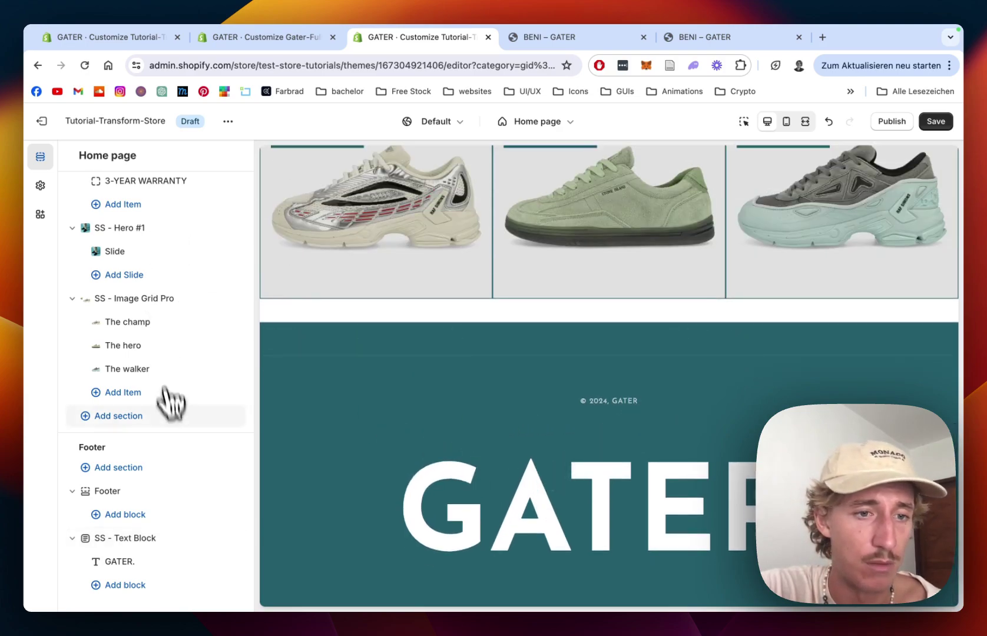
- Set the SS - Image Grid Pro section's inside bottom padding to 0 px and save the theme
left_click(139, 300)
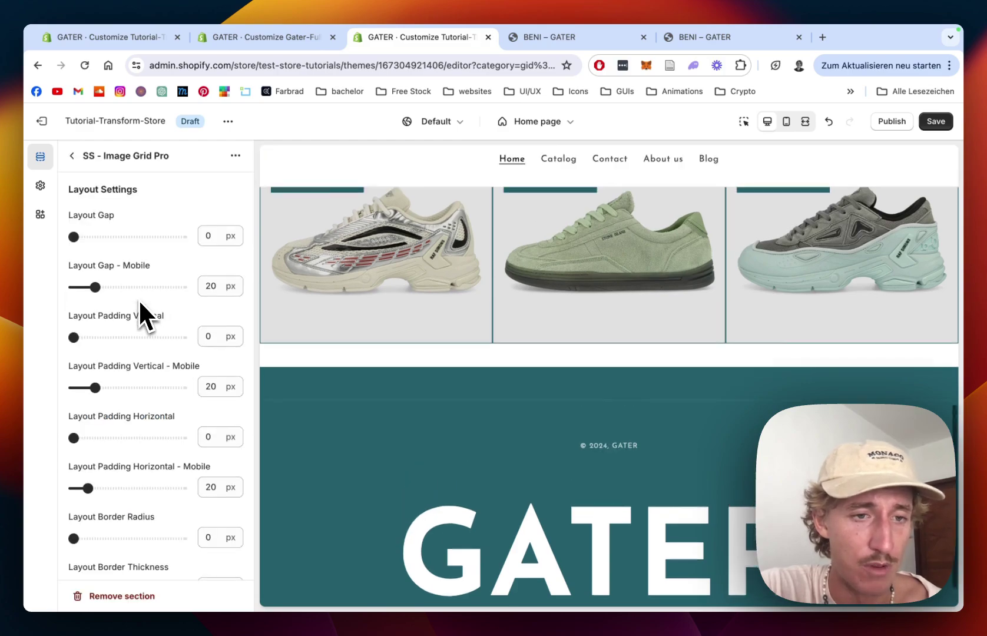
scroll(139, 302, "down", 15)
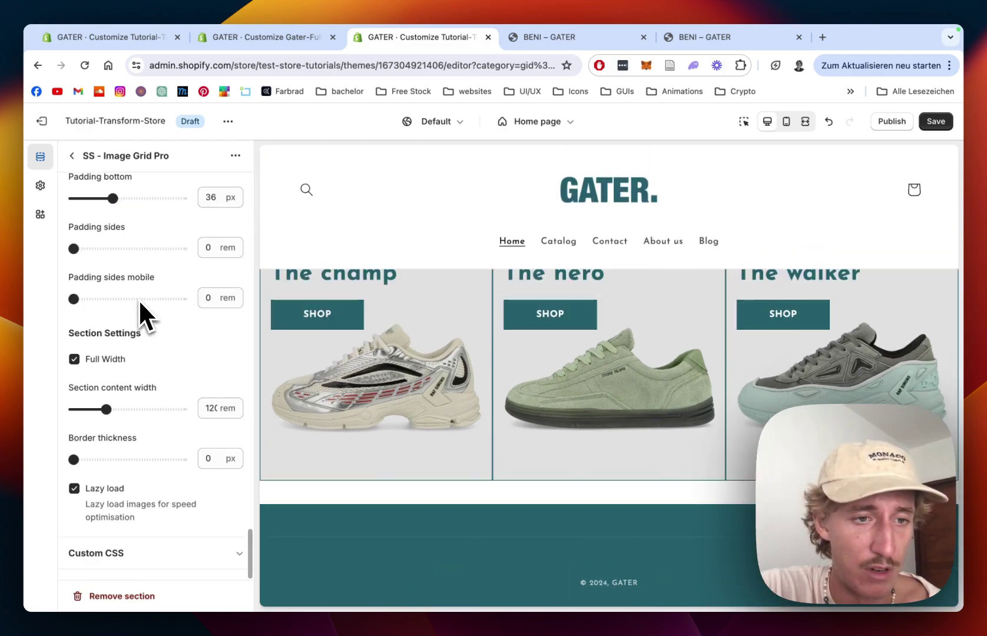
scroll(140, 302, "up", 4)
left_click_drag(113, 315, 73, 315)
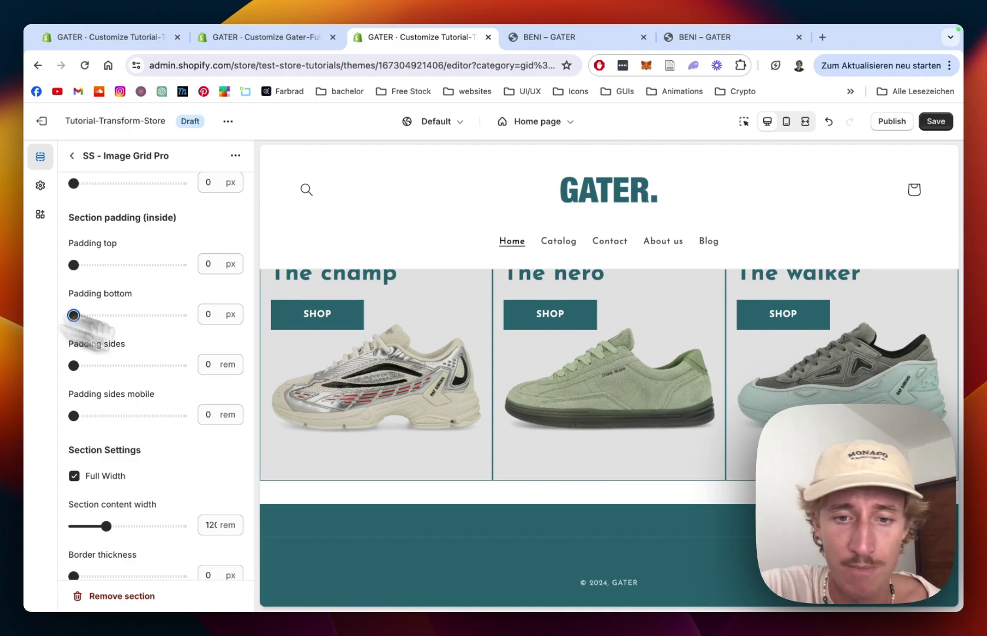
left_click(939, 122)
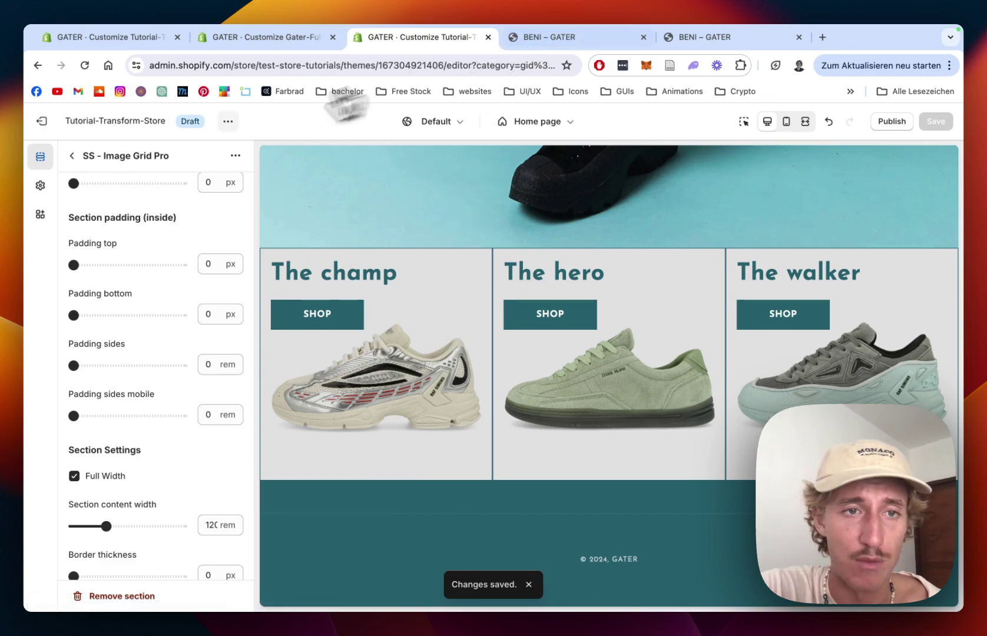
- Open the Tutorial-Transform-Store theme's storefront preview and hide the preview bar
left_click(228, 121)
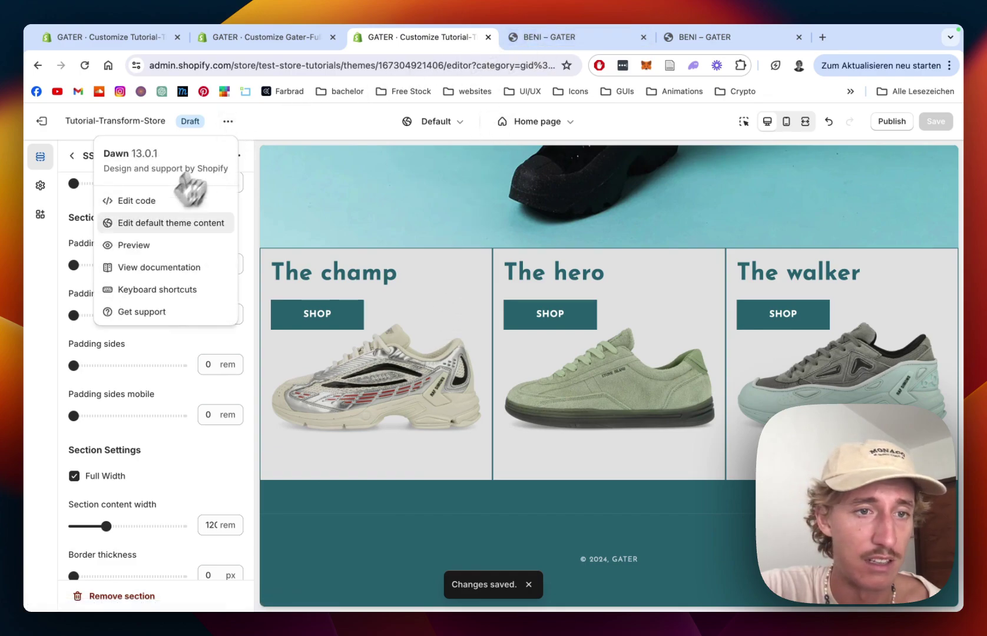
left_click(151, 247)
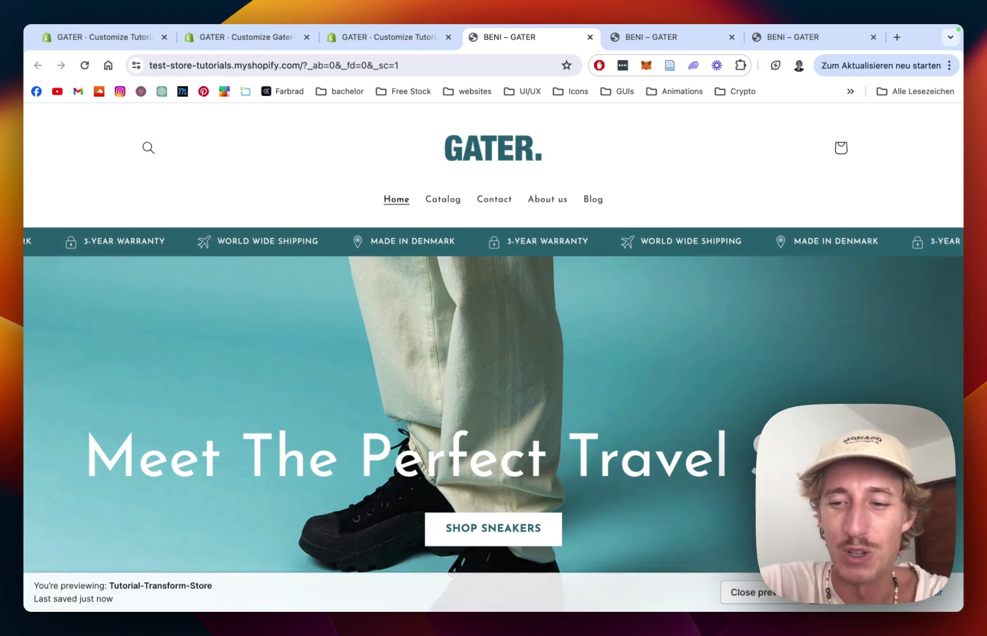
left_click(934, 595)
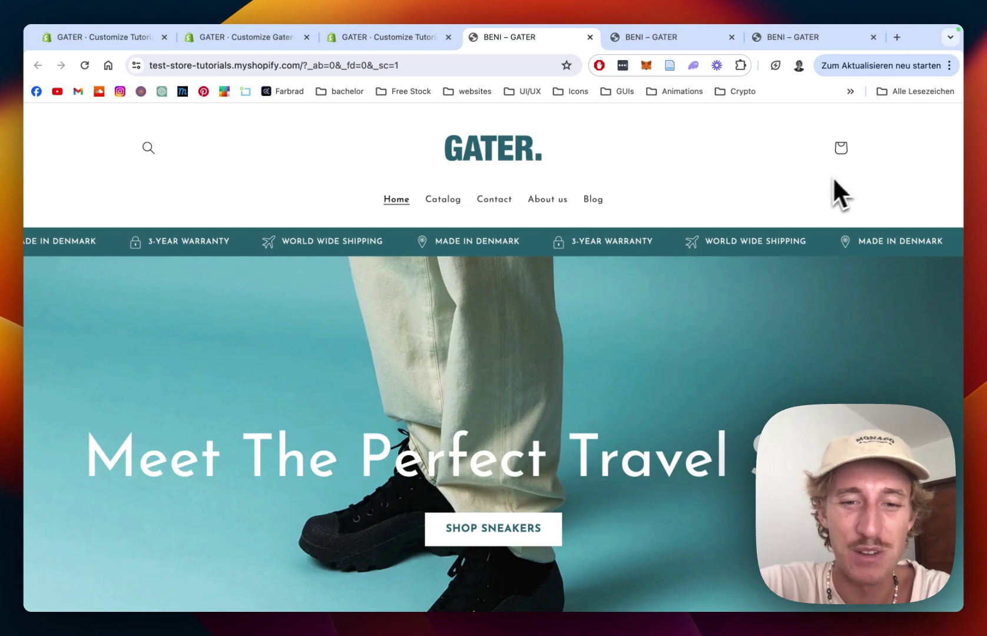
- Examine the previewed home page from the header and hero banner through the sneaker grid to the GATER. footer
scroll(791, 187, "down", 2)
scroll(733, 306, "down", 5)
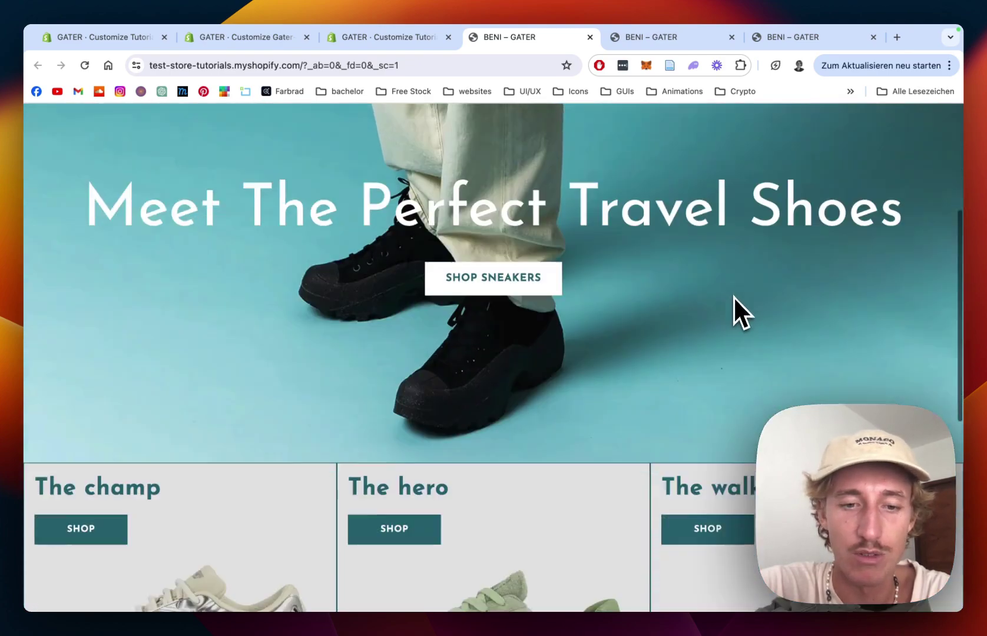
scroll(733, 301, "down", 1)
scroll(628, 264, "down", 1)
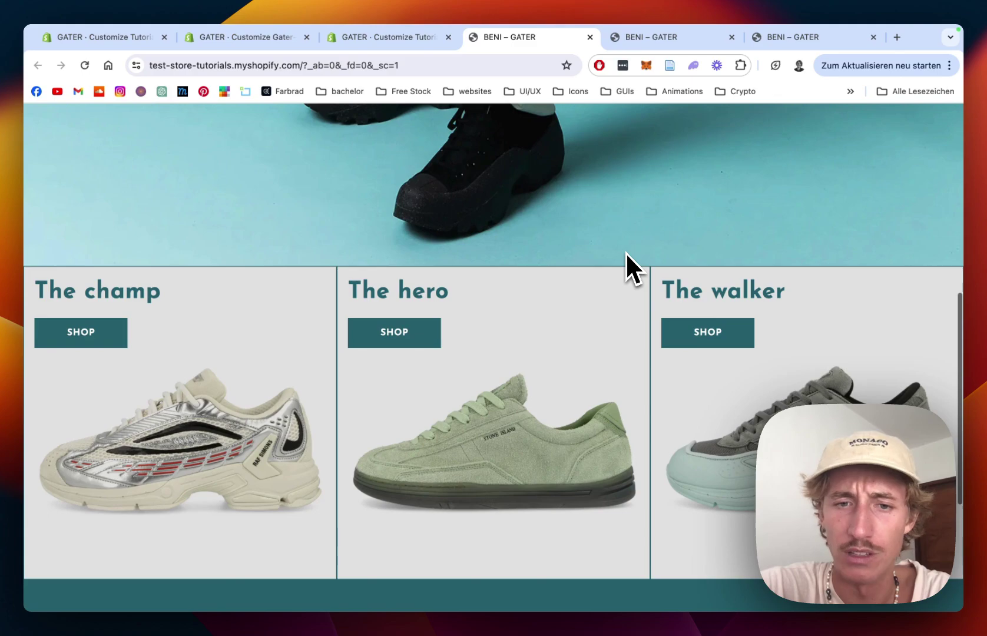
scroll(626, 252, "down", 1)
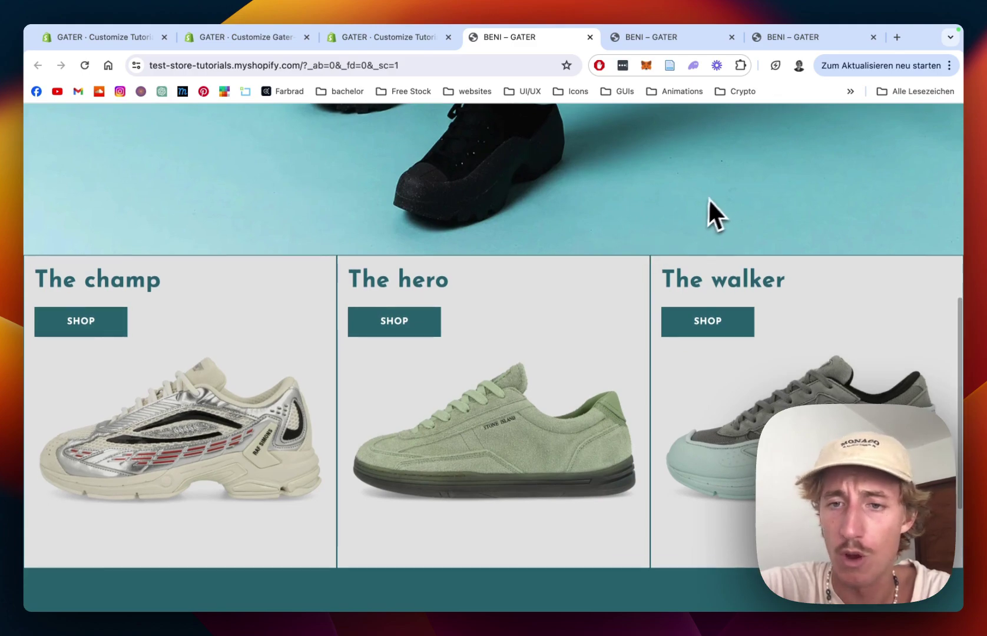
scroll(712, 196, "down", 1)
scroll(577, 246, "down", 4)
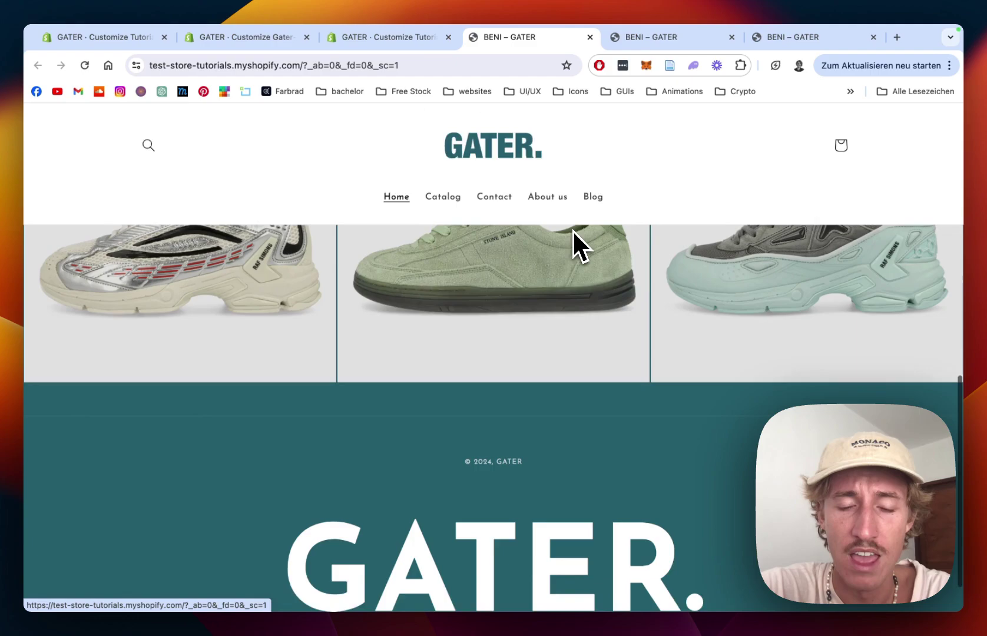
scroll(572, 230, "up", 10)
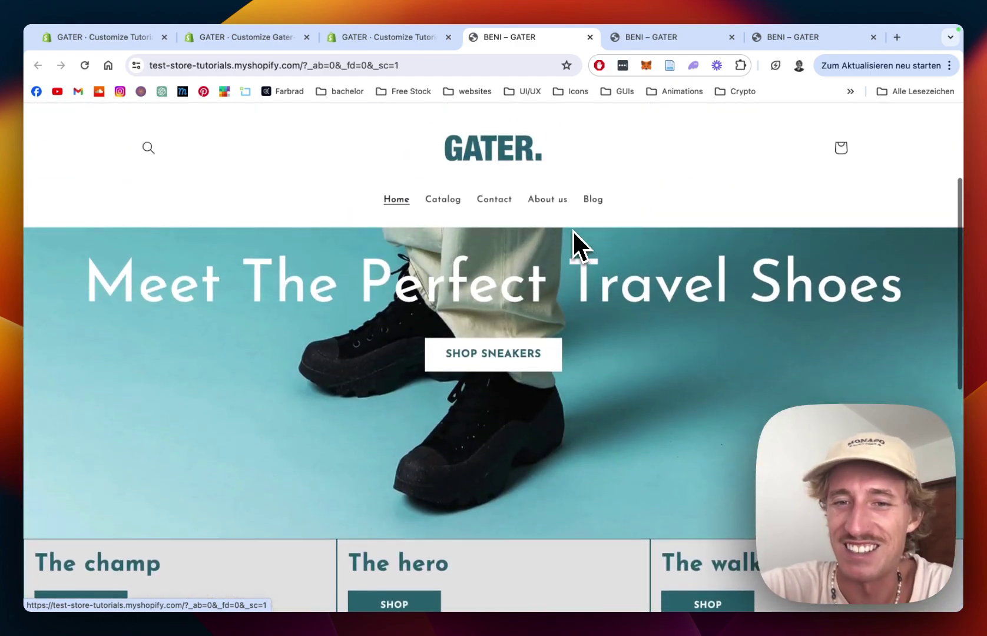
scroll(702, 330, "up", 3)
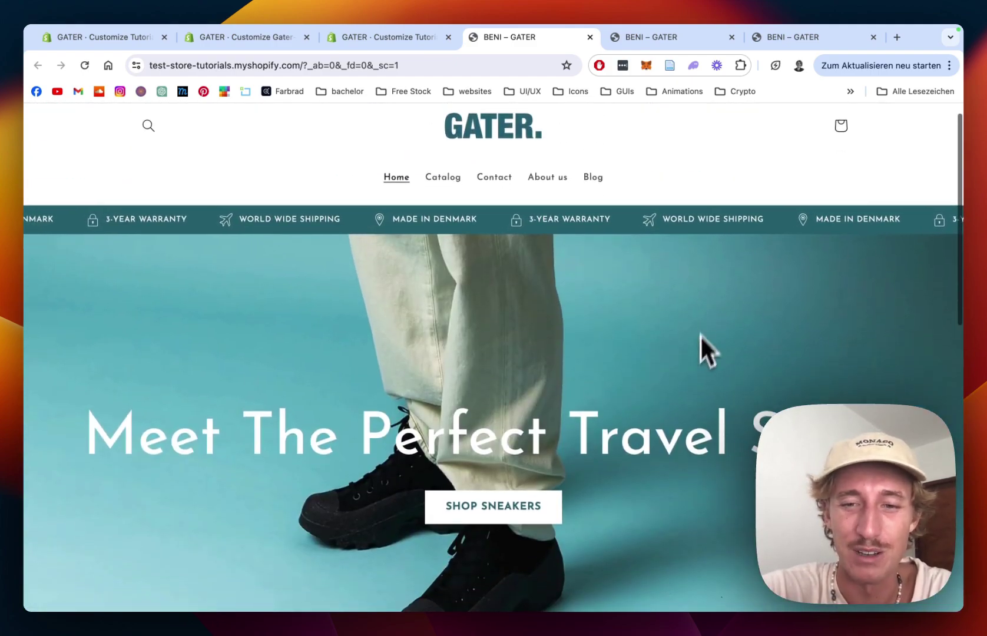
scroll(683, 444, "down", 2)
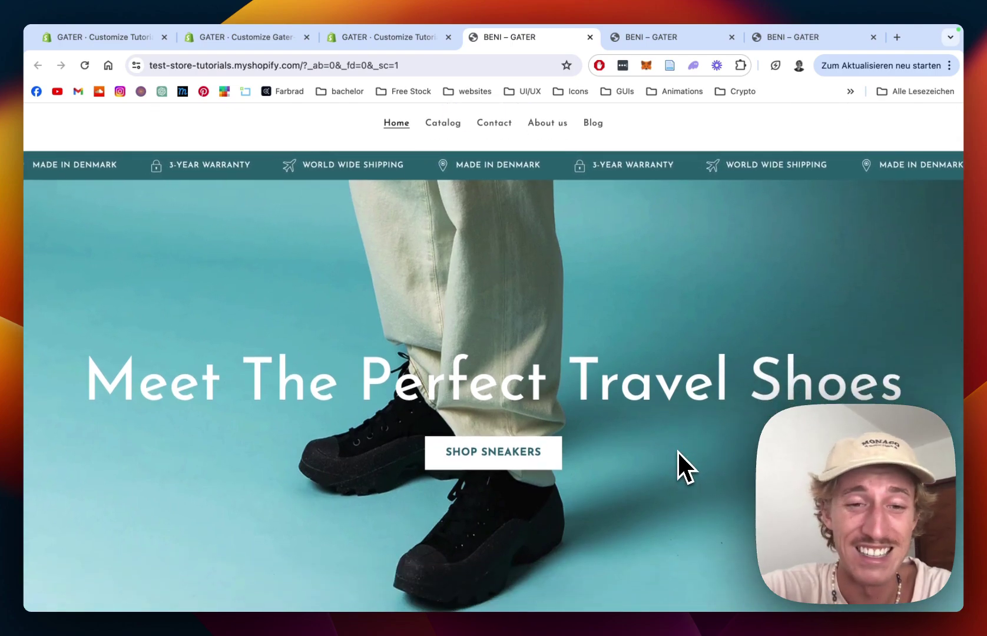